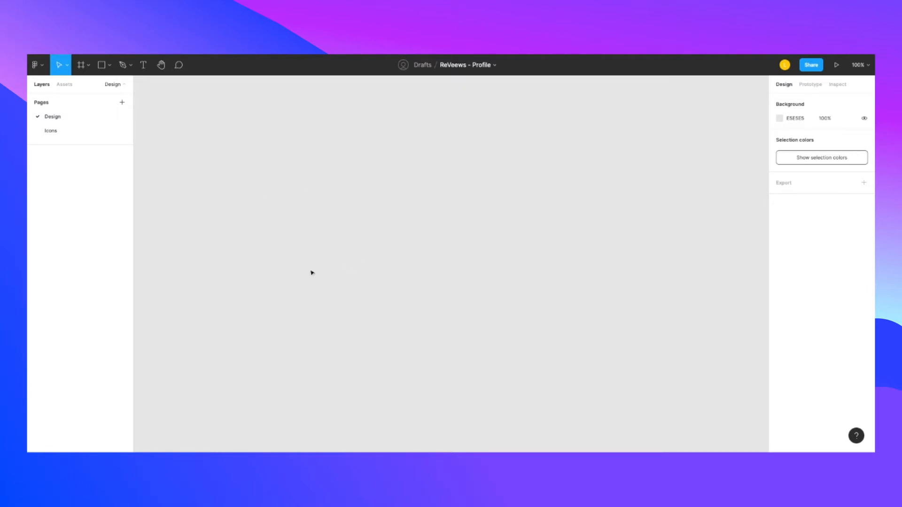
- Create a MacBook Pro frame of 1440 × 900 on the empty Design page
click(83, 66)
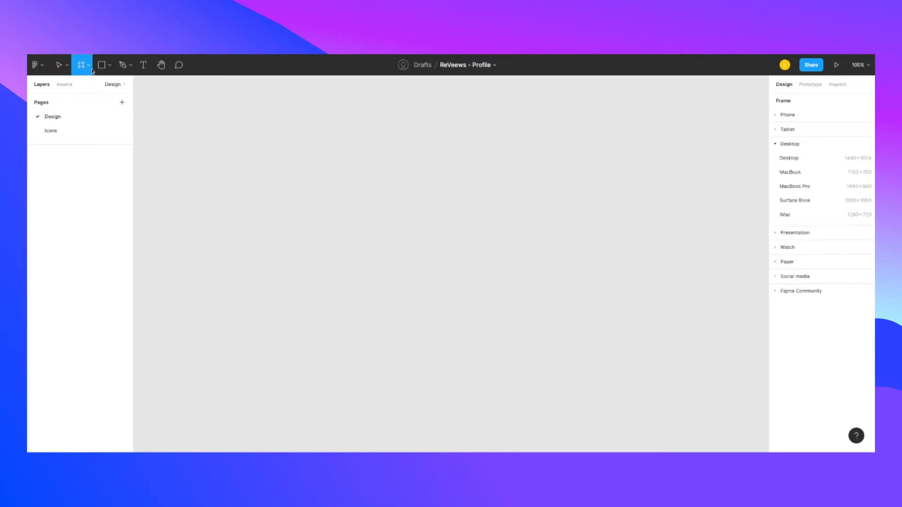
click(827, 188)
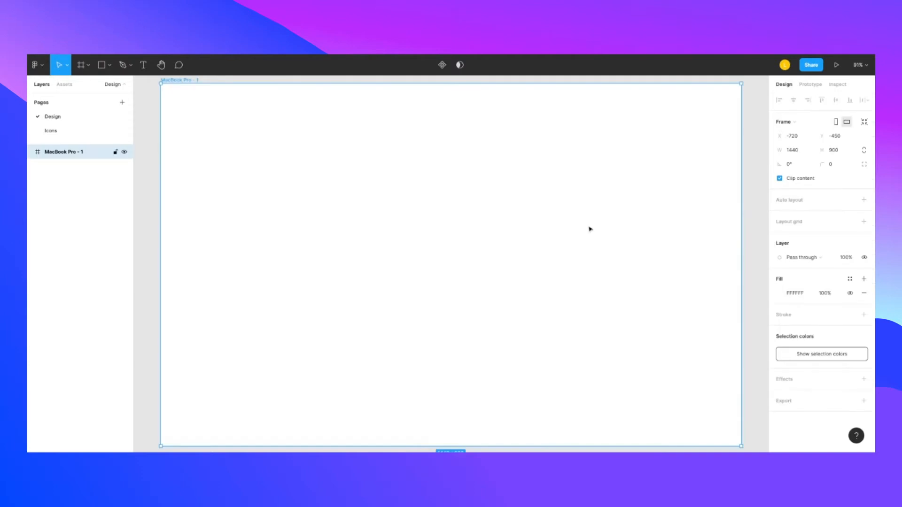
scroll(590, 228, down, 5)
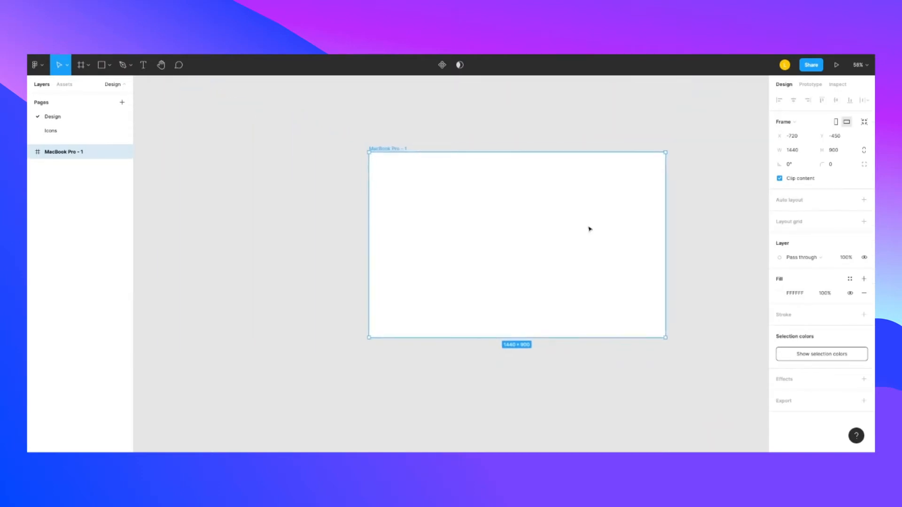
scroll(577, 232, up, 1)
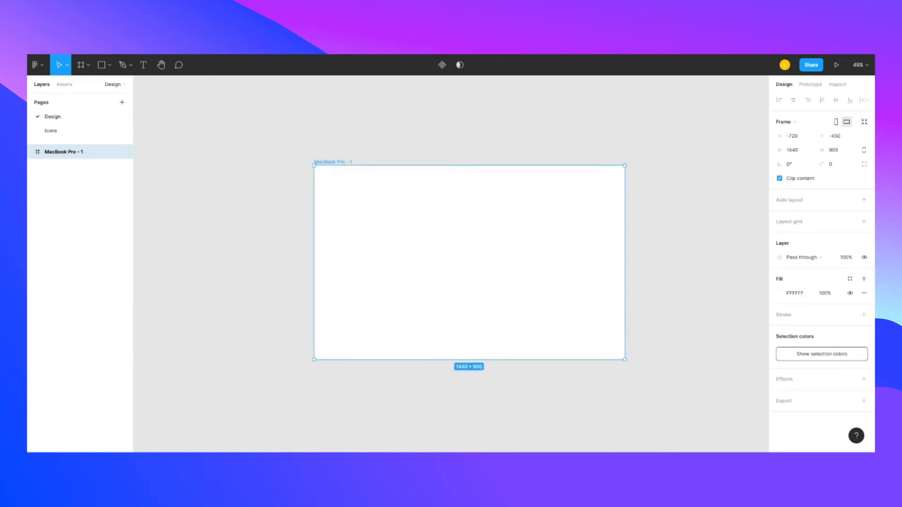
click(672, 231)
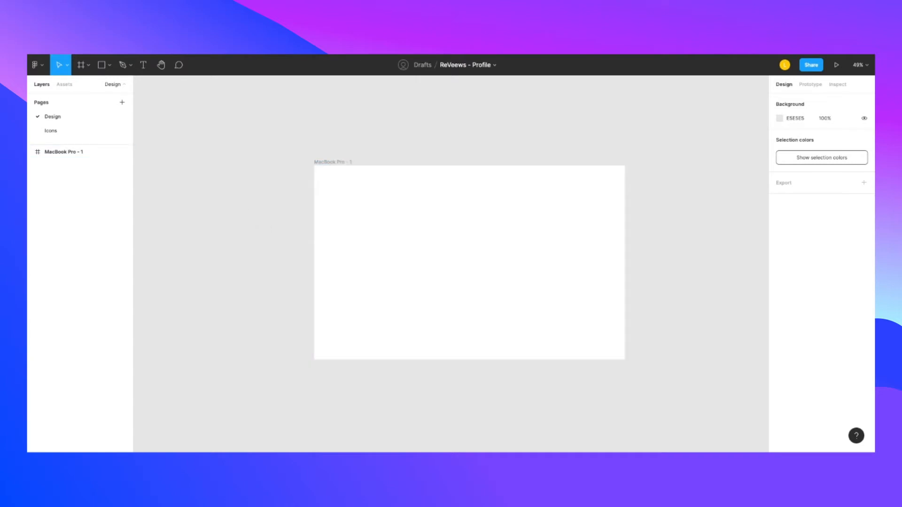
- Rename the MacBook Pro frame as main-profile
double_click(74, 152)
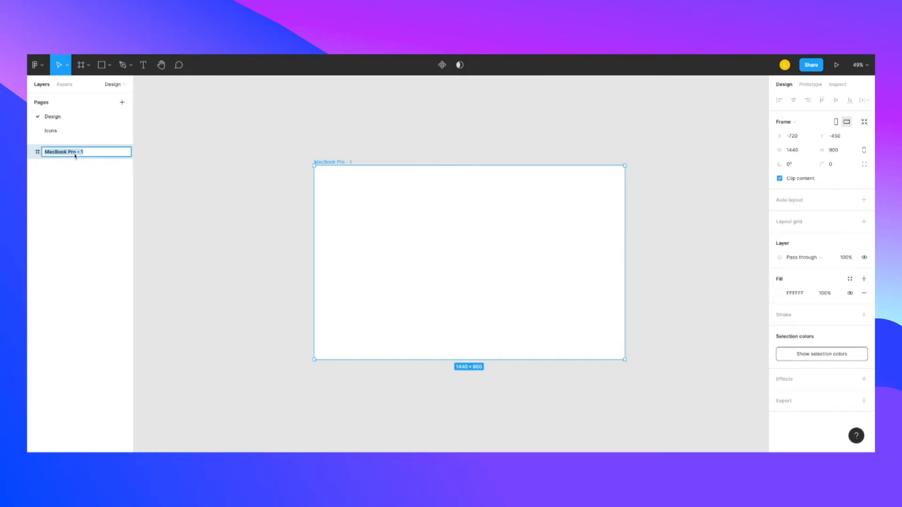
text(main-profile)
click(262, 232)
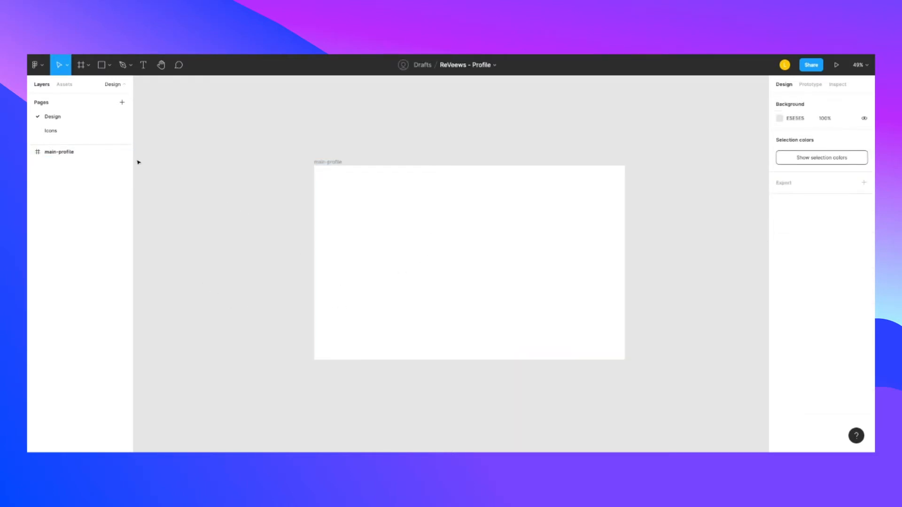
- Add the text "ReVeews" near the upper-left corner of the main-profile frame
click(143, 65)
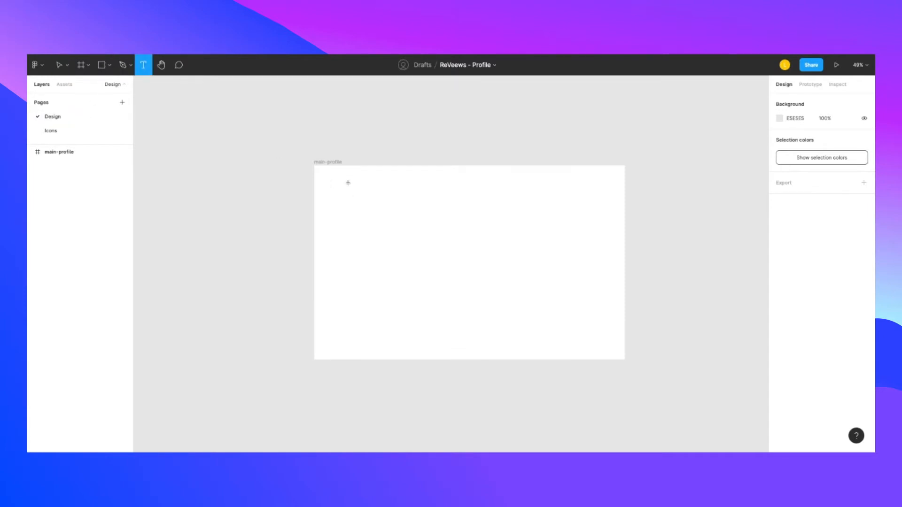
click(346, 180)
text(ReVeews)
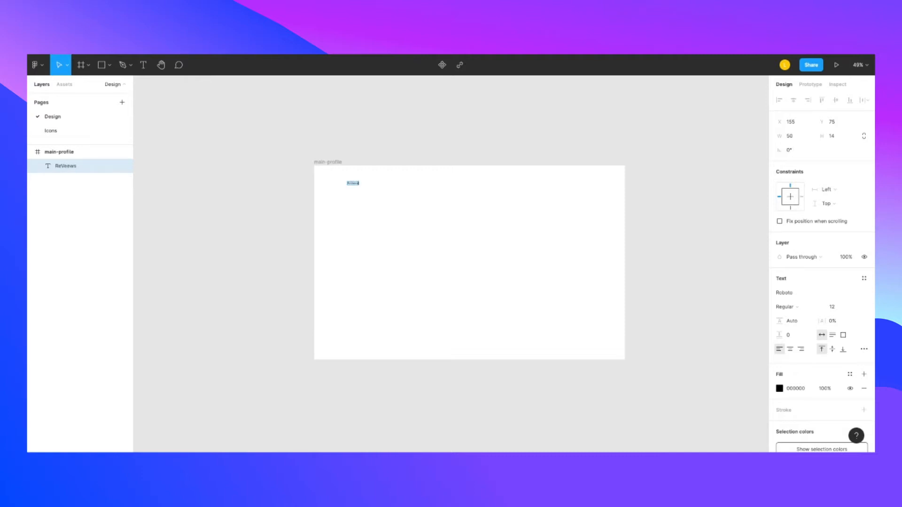
key(Escape)
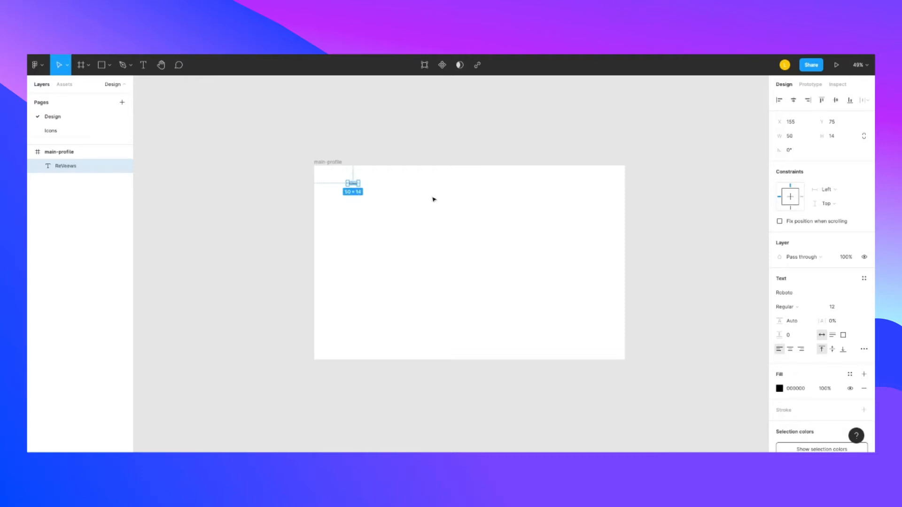
- Set the ReVeews text to the Gilroy font in ExtraBold weight at size 16
scroll(402, 197, up, 3)
double_click(332, 178)
click(799, 295)
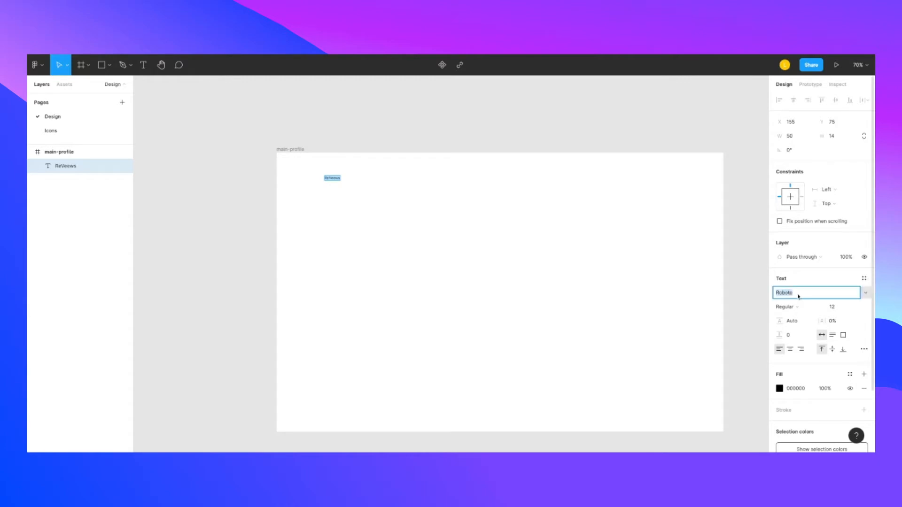
text(Gilroy)
key(Return)
click(833, 307)
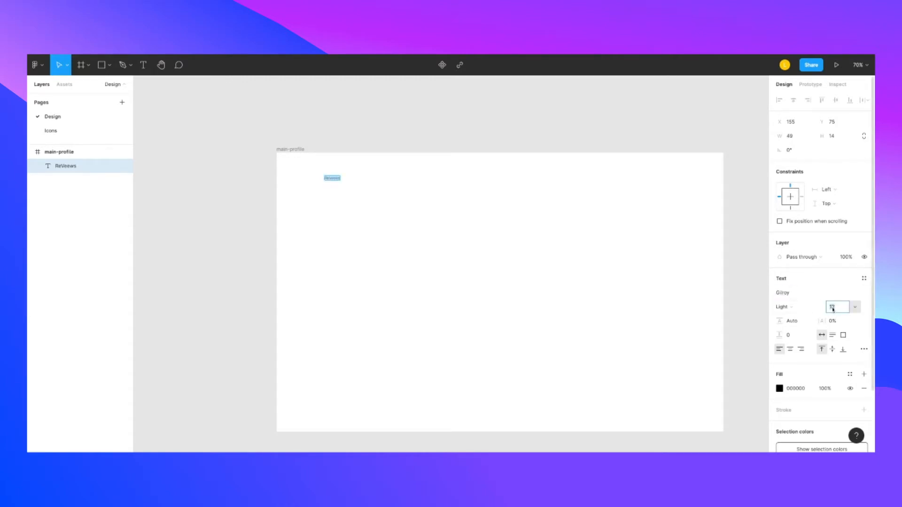
key(Return)
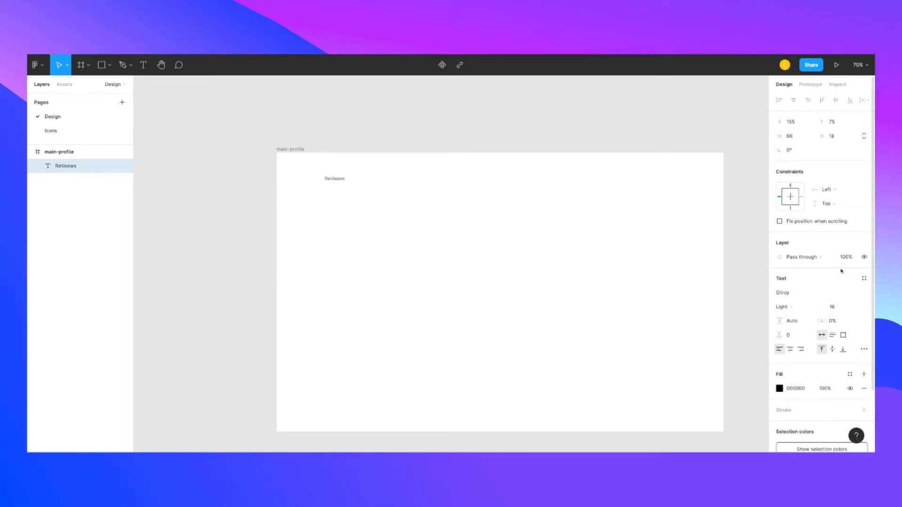
click(783, 307)
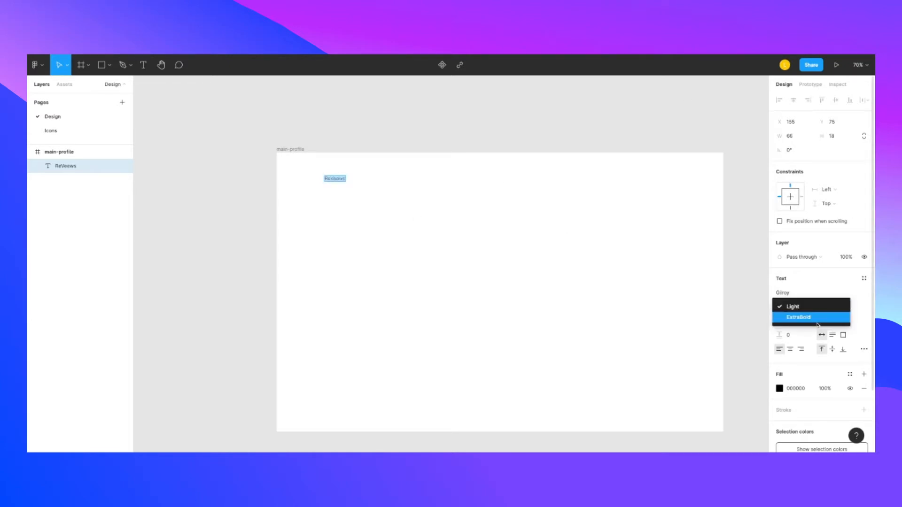
click(795, 318)
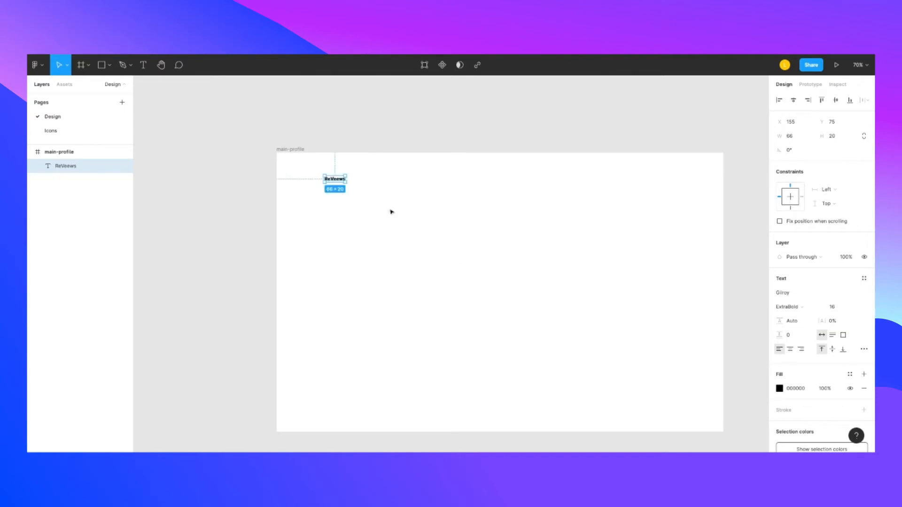
- Shift the ReVeews text to about X 162, Y 81 and set its font size to 19.2
scroll(339, 179, up, 5)
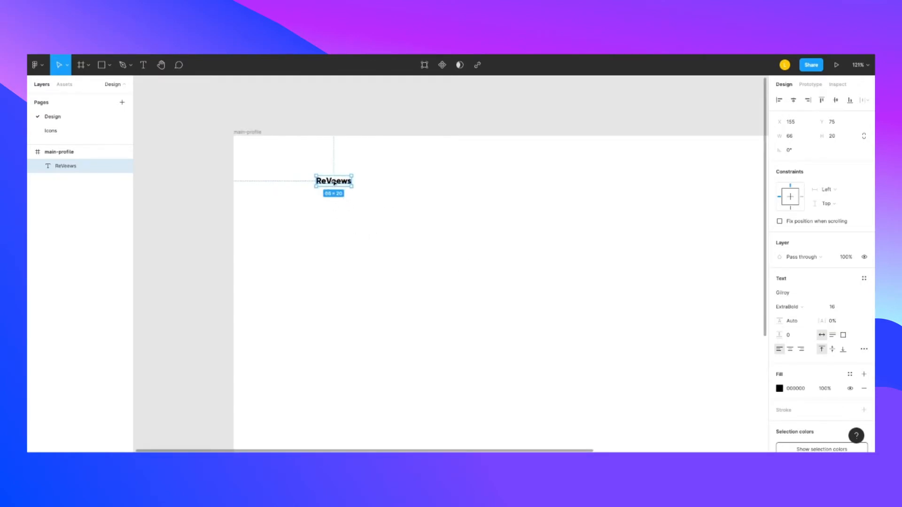
drag(337, 183, 341, 186)
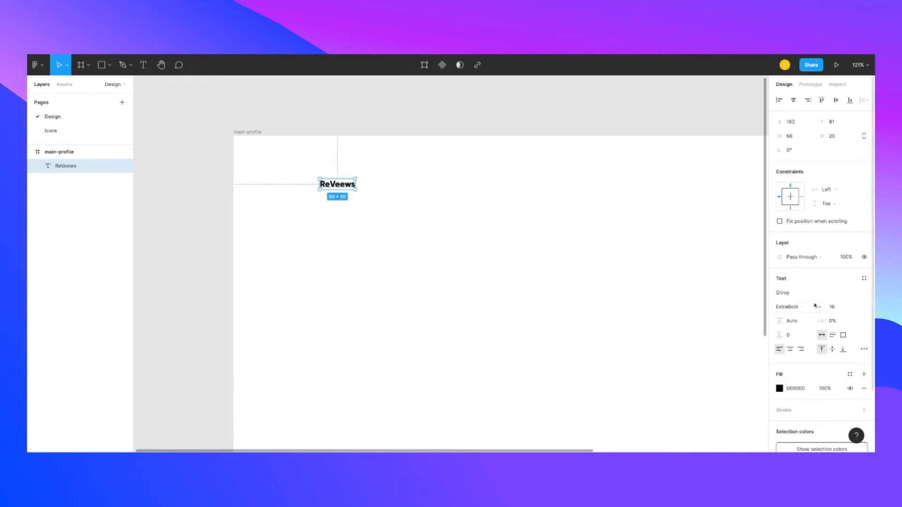
click(832, 306)
click(534, 260)
- Run the Blush plugin and browse its illustration collections
scroll(533, 260, down, 5)
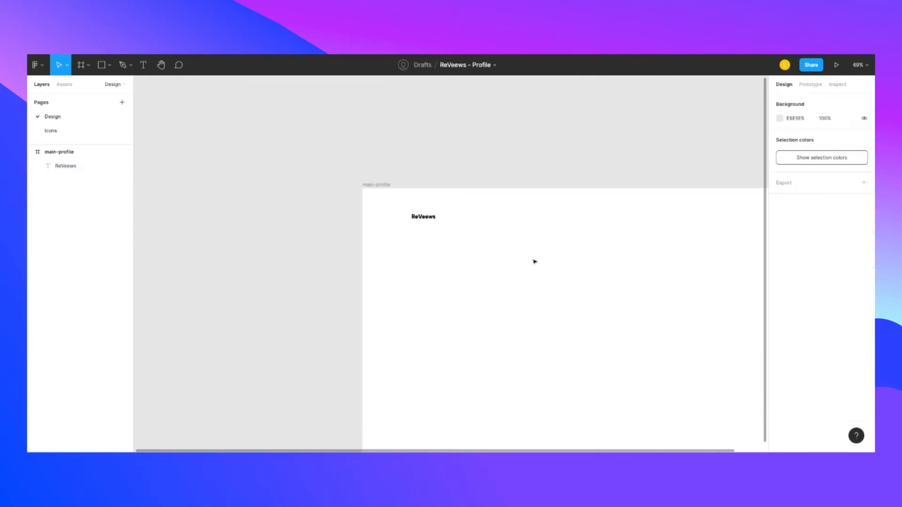
scroll(534, 261, right, 2)
scroll(536, 262, up, 1)
scroll(536, 261, right, 2)
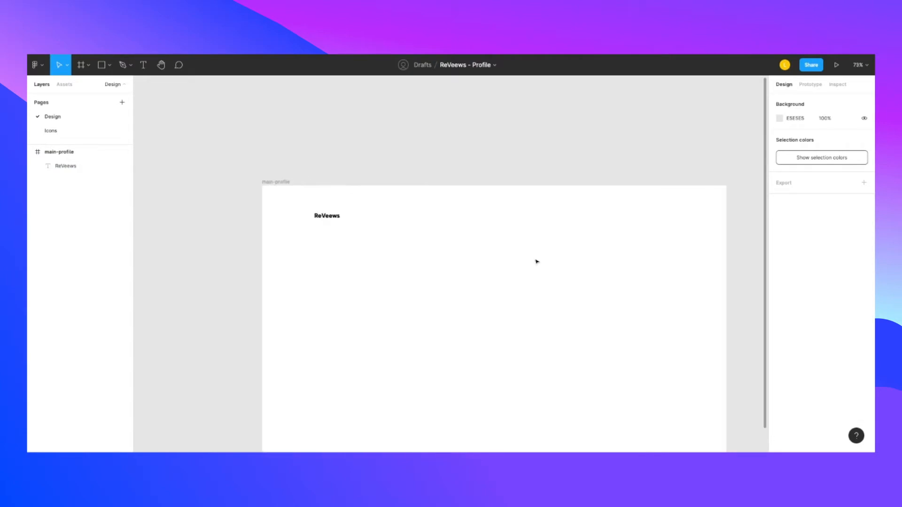
right_click(343, 153)
mouse_move(362, 181)
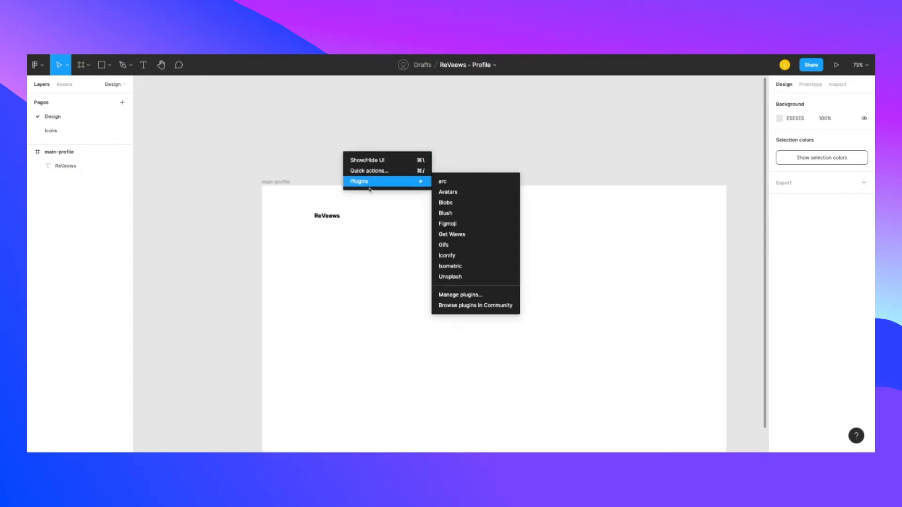
click(462, 214)
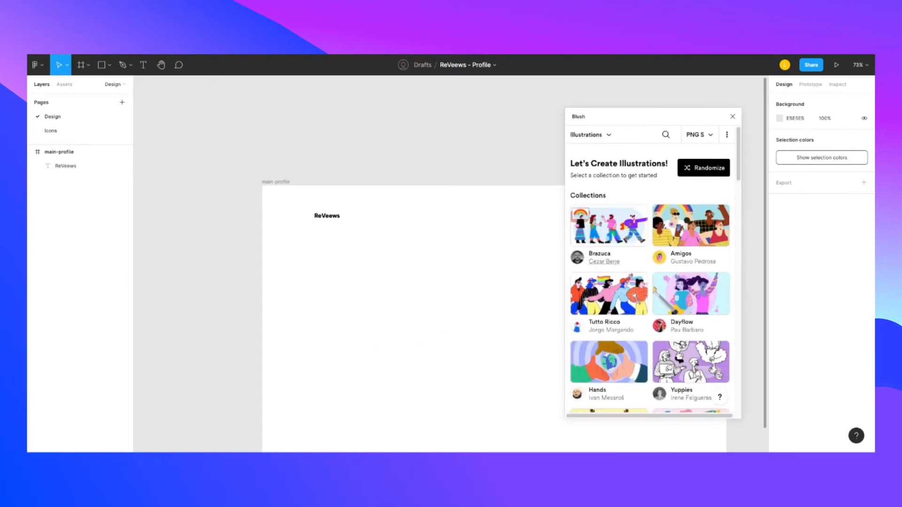
scroll(663, 361, down, 2)
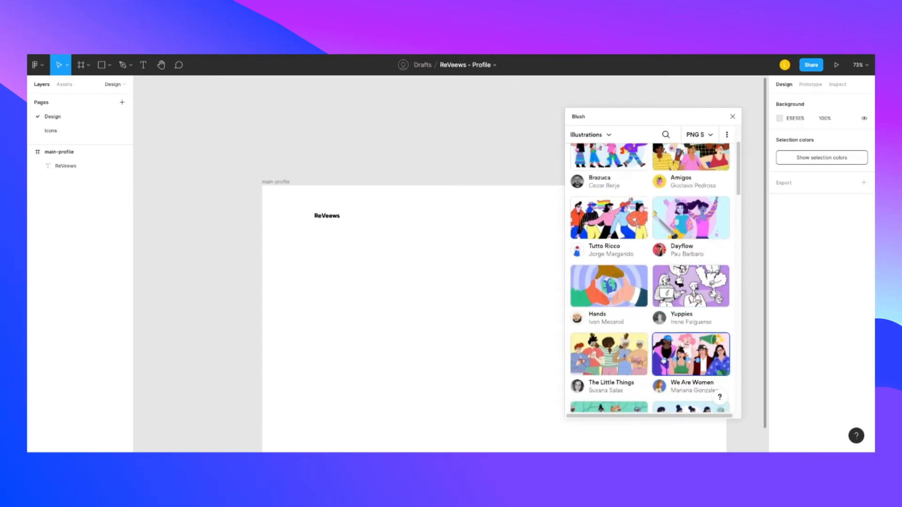
scroll(663, 361, down, 7)
scroll(653, 277, down, 3)
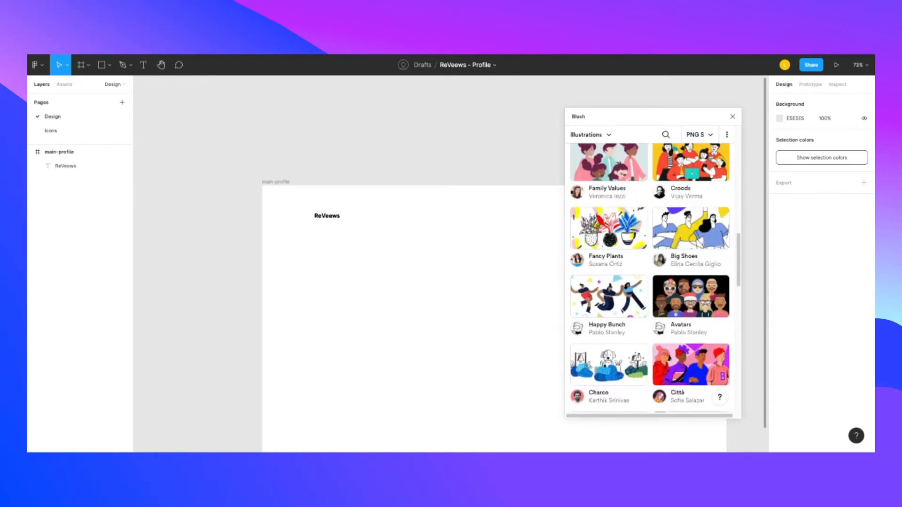
scroll(650, 277, down, 5)
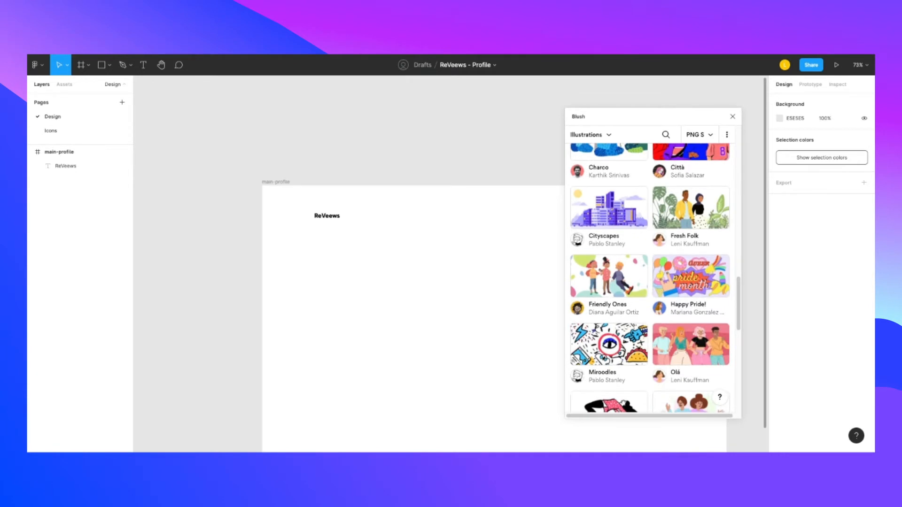
scroll(650, 277, down, 1)
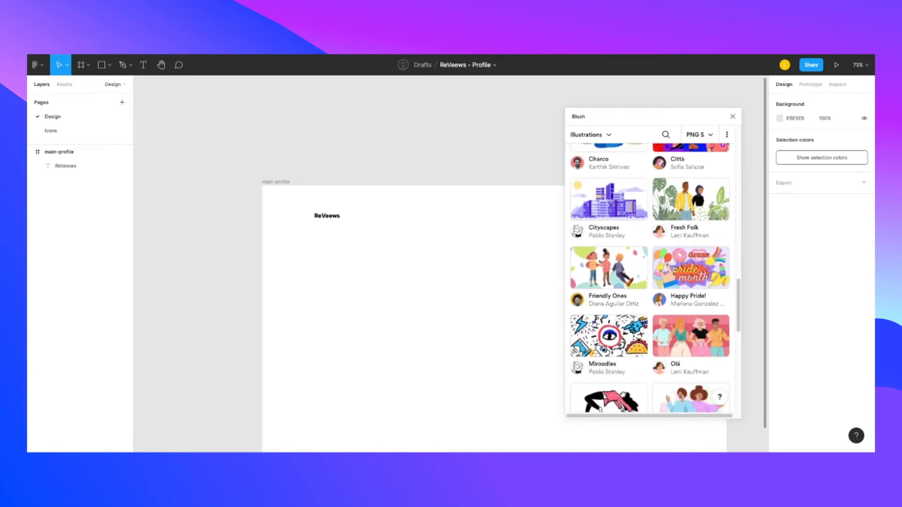
- Examine the Miroodles collection and the Illustrations overview of collections and categories, and close the Blush plugin
click(610, 325)
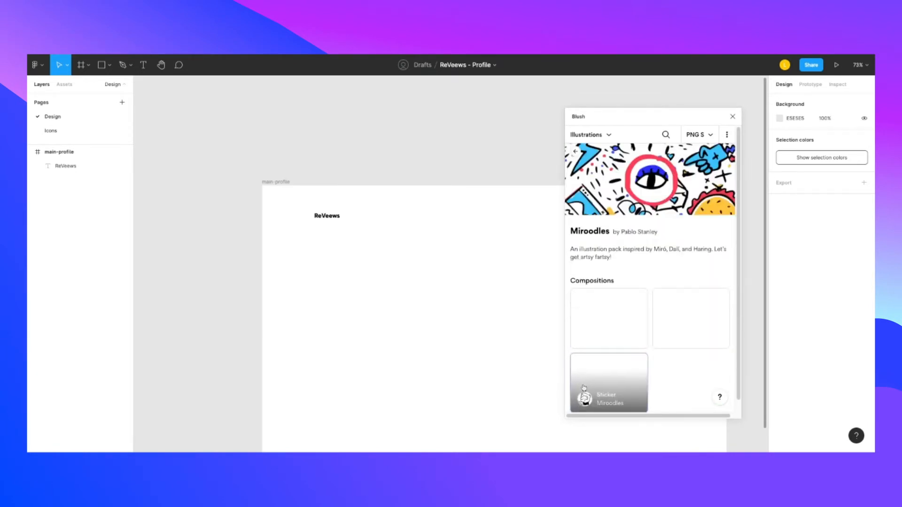
scroll(672, 348, down, 1)
scroll(658, 231, up, 1)
click(601, 136)
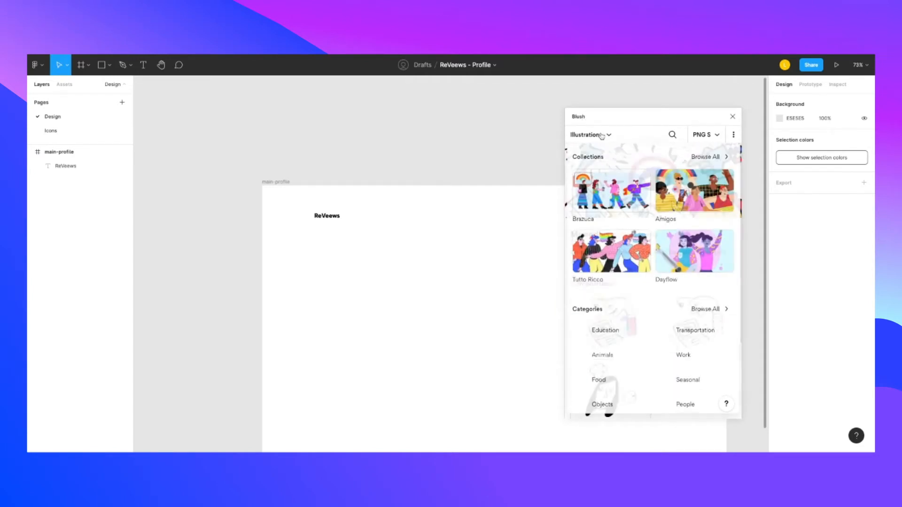
scroll(627, 286, down, 2)
scroll(615, 277, up, 2)
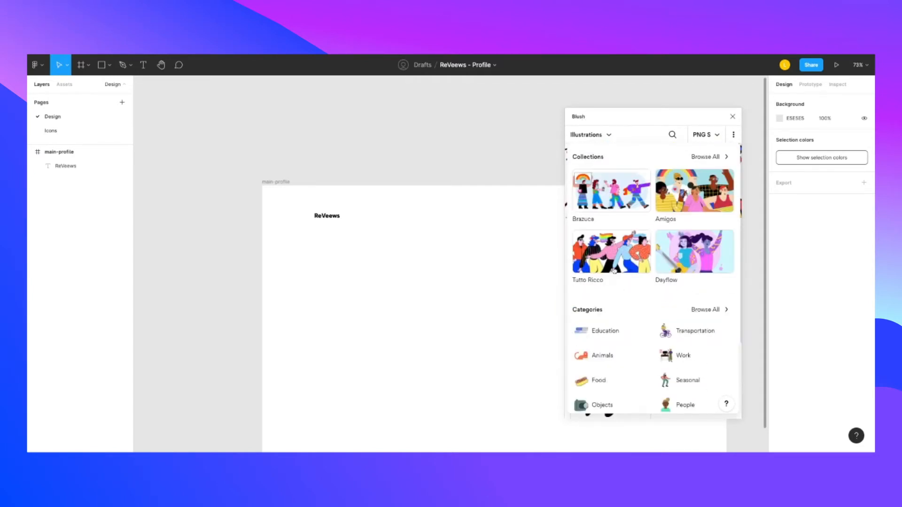
click(609, 135)
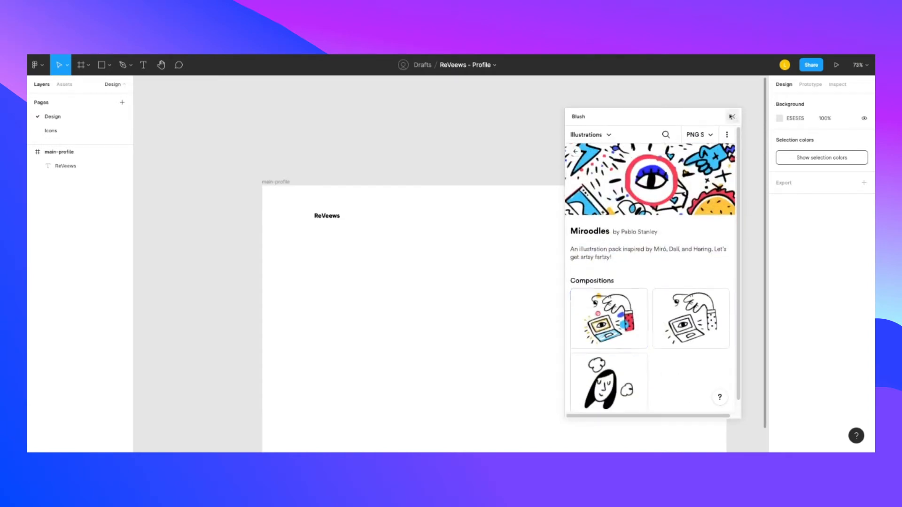
click(732, 116)
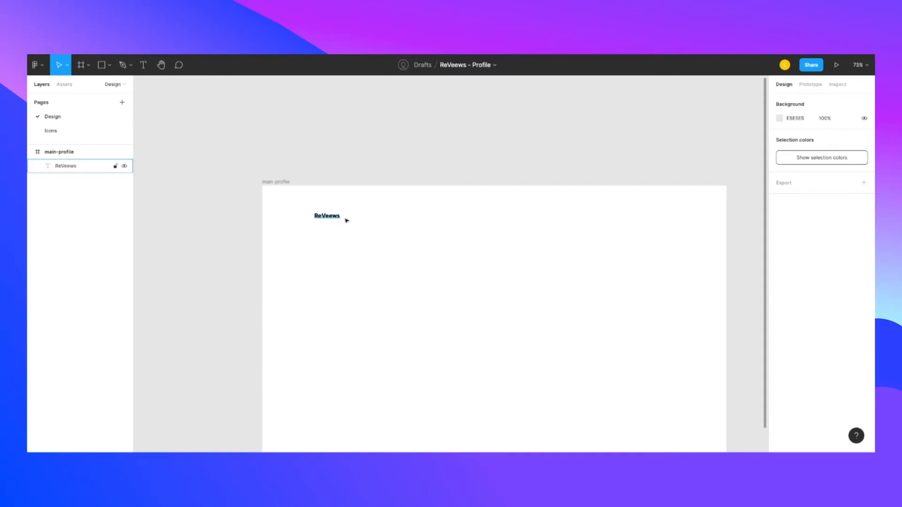
- Add the text "Search" to the right of the ReVeews text and set its font size to 16
click(143, 66)
click(456, 218)
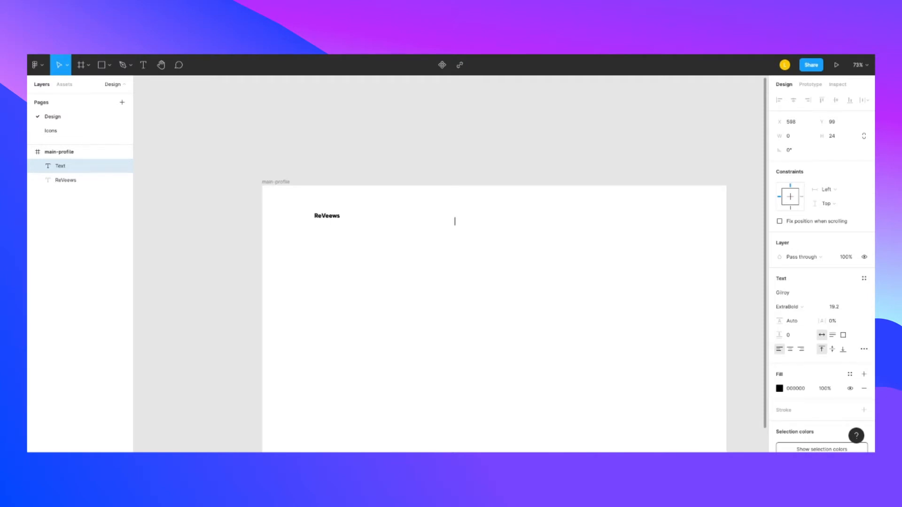
text(Search)
key(ctrl+a)
click(837, 307)
text(16)
key(Return)
- Restyle the Search text to Light weight at size 14 and move it to about X 479, Y 80, level with ReVeews
click(789, 307)
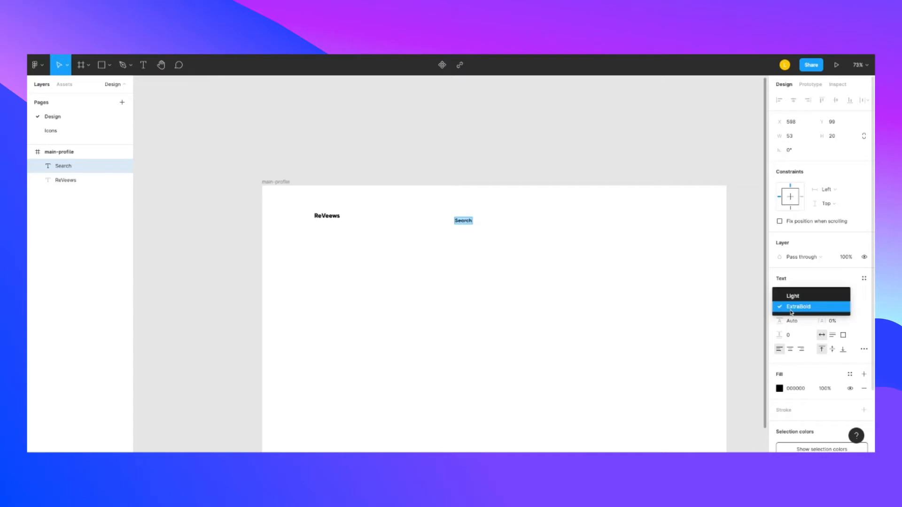
click(786, 294)
key(Return)
click(835, 307)
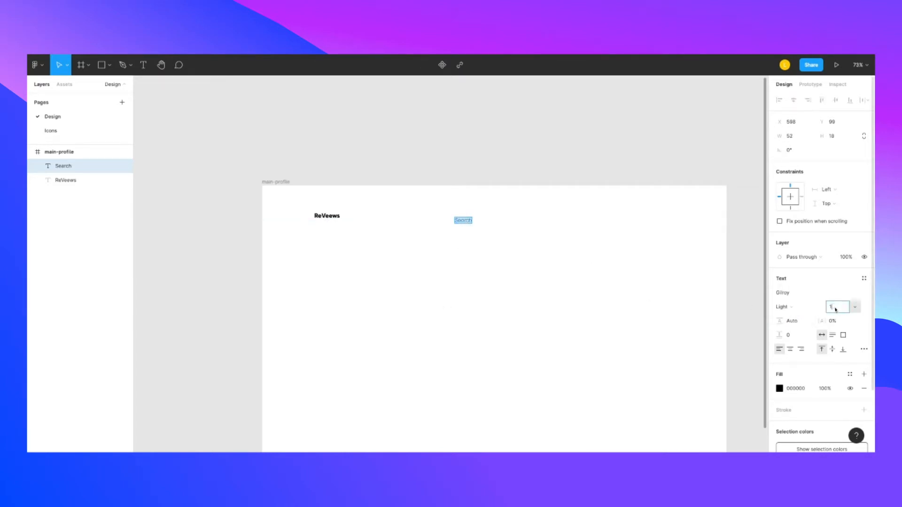
key(Return)
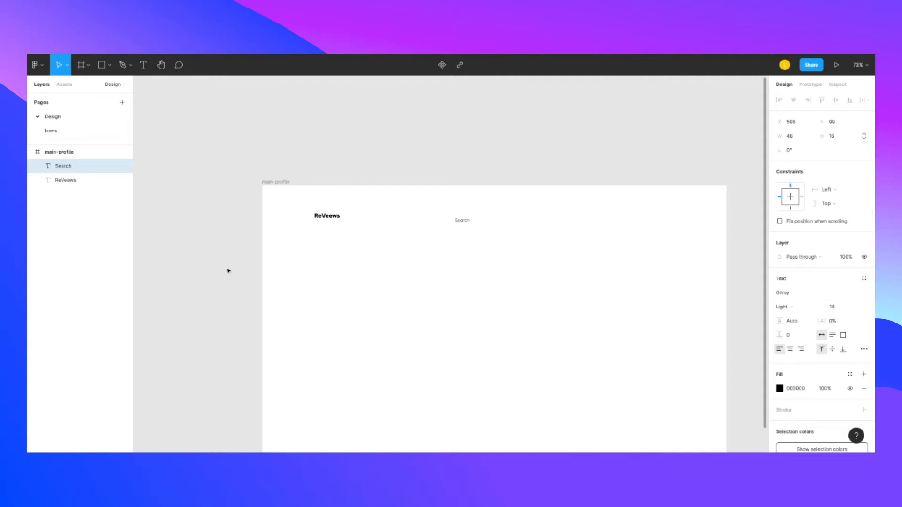
click(466, 298)
drag(465, 224, 426, 217)
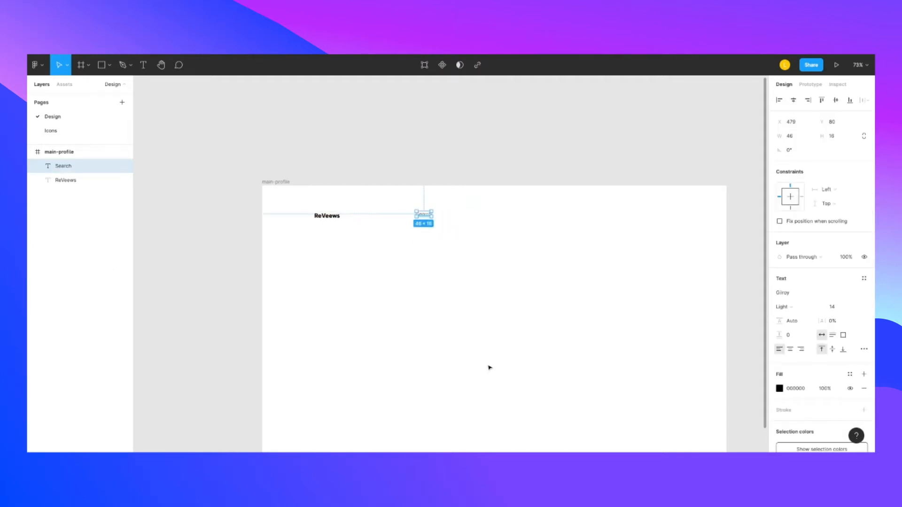
- Draw a 40 × 40 ellipse in the header to the far right of the Search text, at about X 1212, Y 65
click(488, 277)
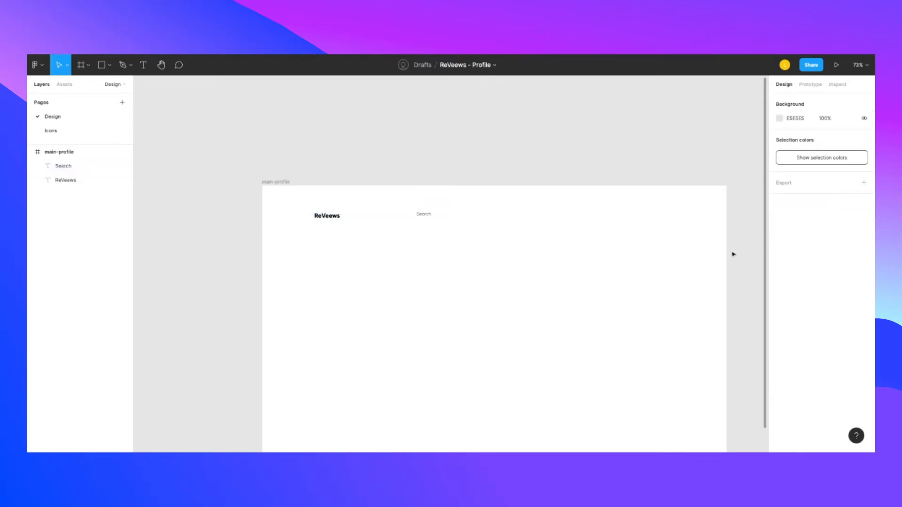
click(88, 68)
click(110, 68)
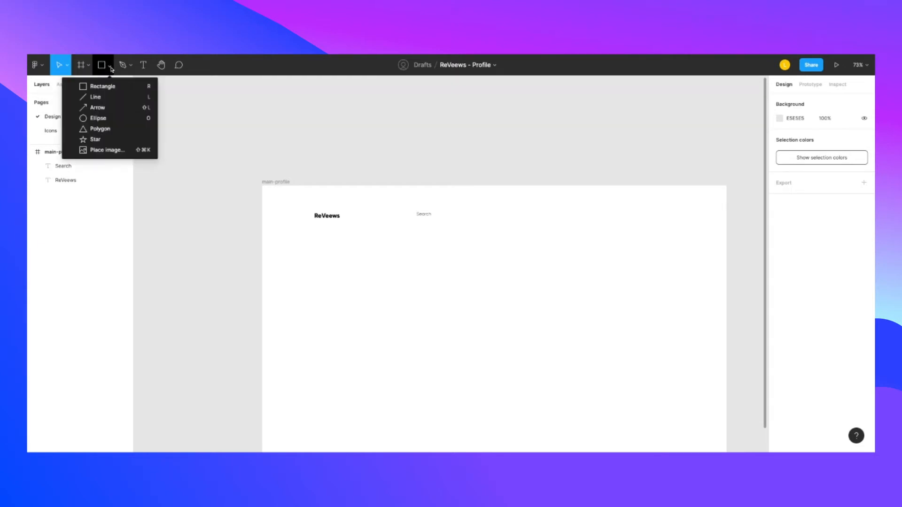
click(98, 118)
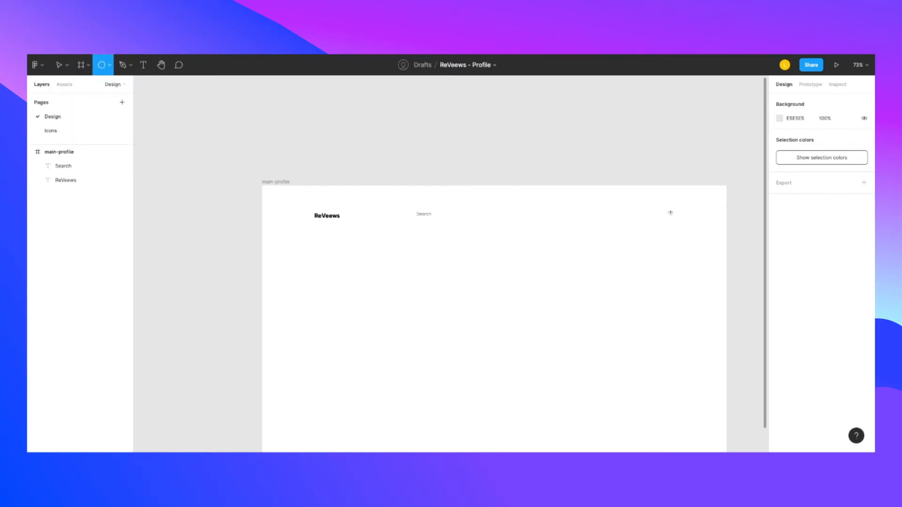
drag(653, 208, 666, 220)
click(653, 268)
click(662, 217)
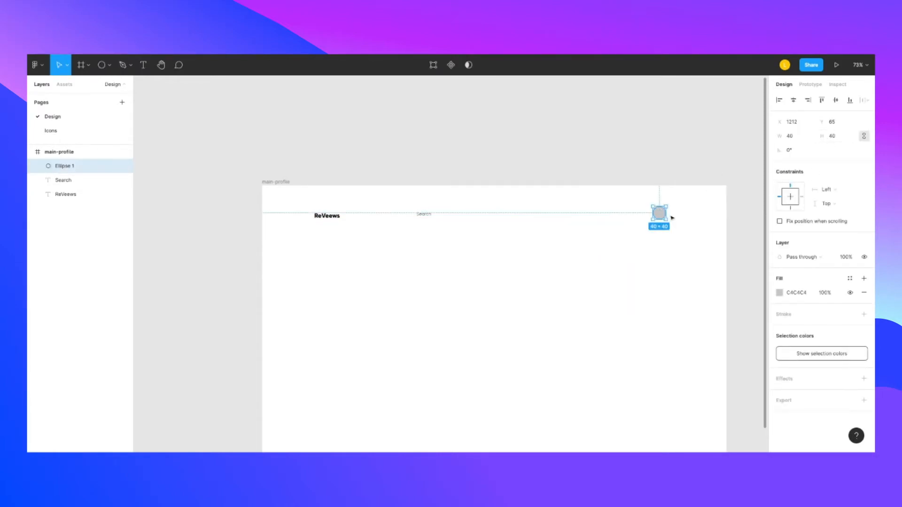
click(666, 227)
click(663, 214)
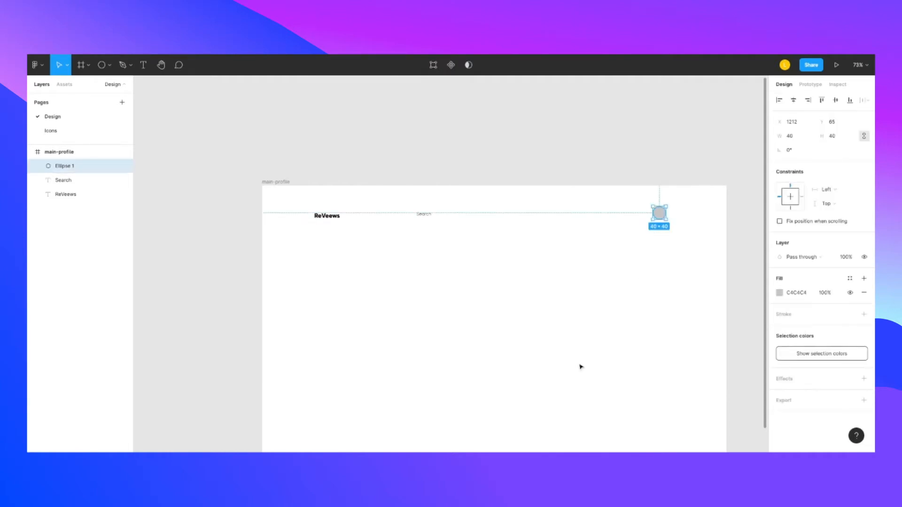
- View the Icons page, return to the Design page and search the local components for "arrow", clearing the search at the end
click(600, 350)
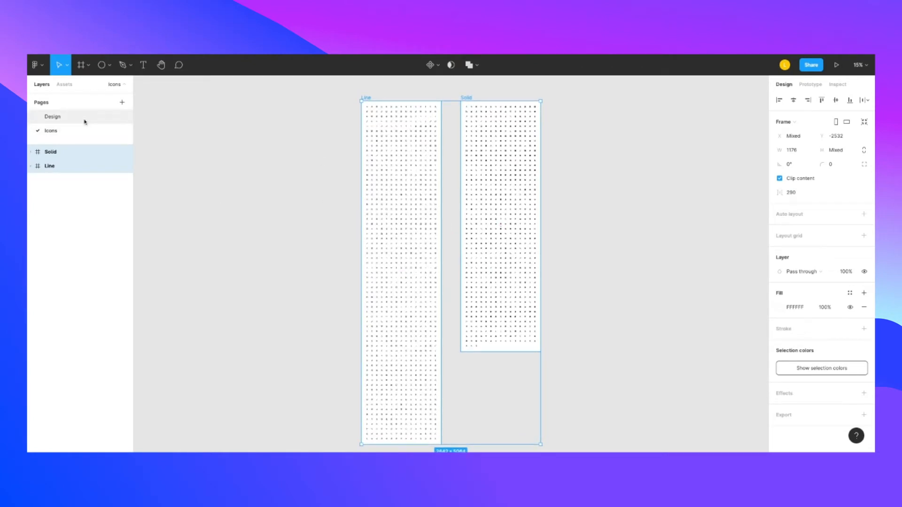
click(58, 119)
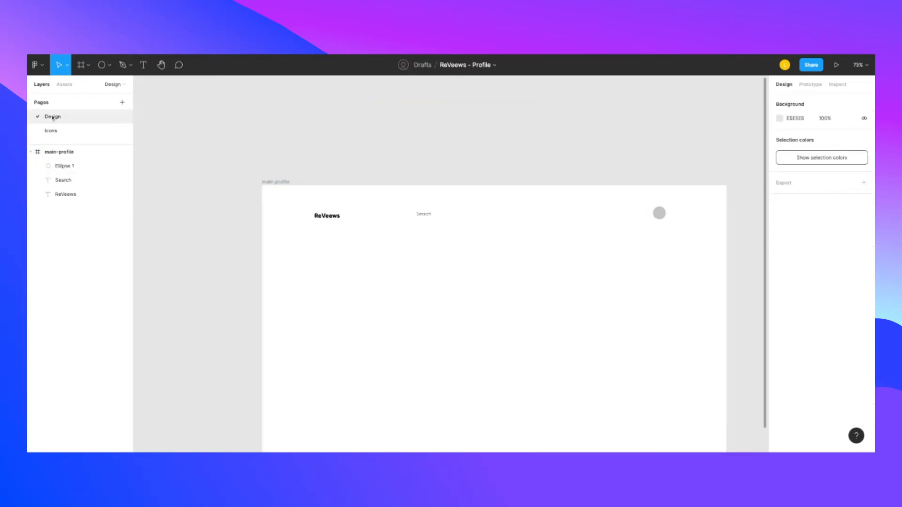
click(64, 84)
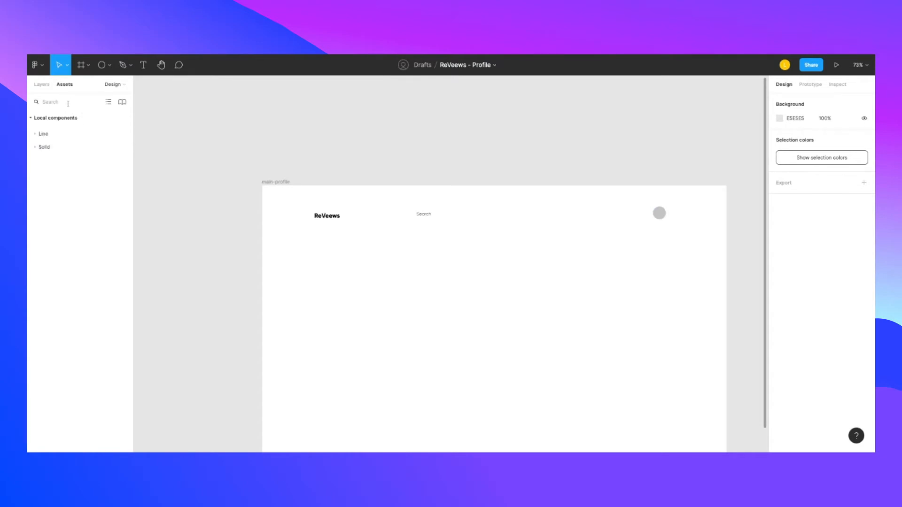
text(arrow)
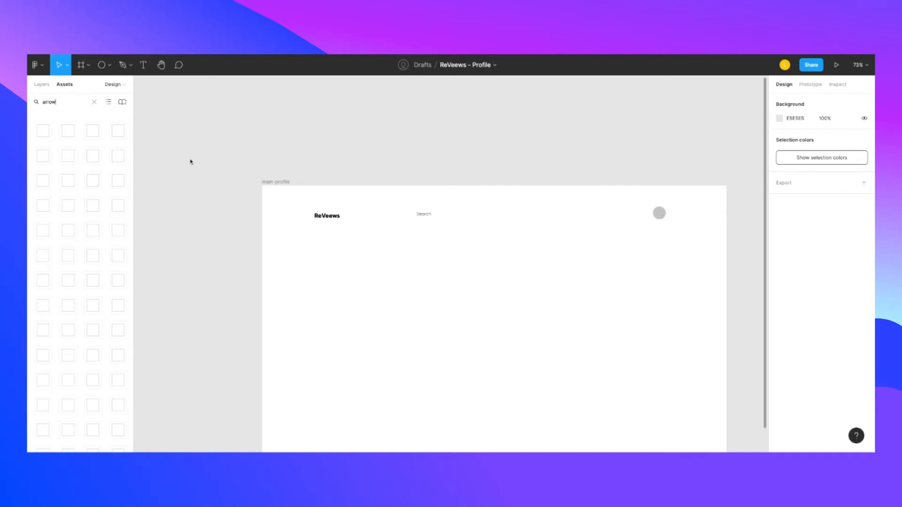
key(ctrl+a)
key(BackSpace)
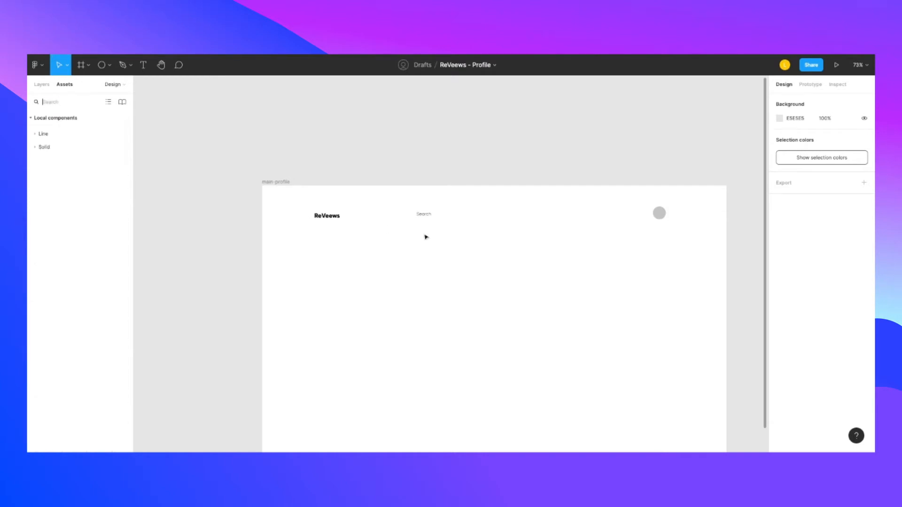
- Search the components for "arrow" and place the chevron-down icon below the grey circle at about X 1191, Y 234
click(427, 217)
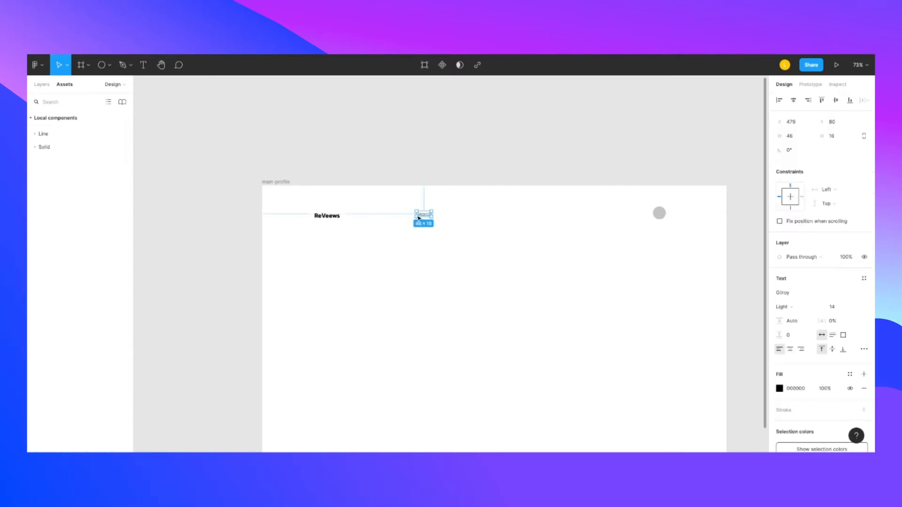
click(330, 218)
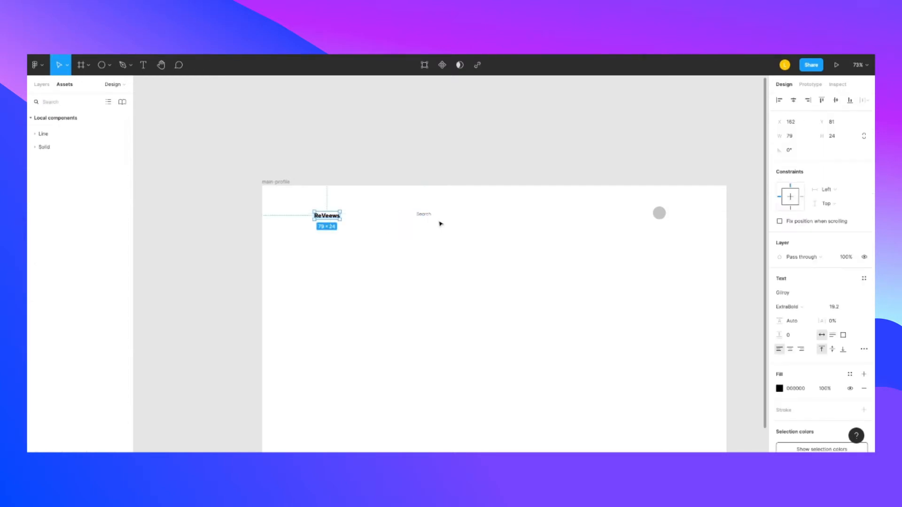
click(55, 100)
text(arrow)
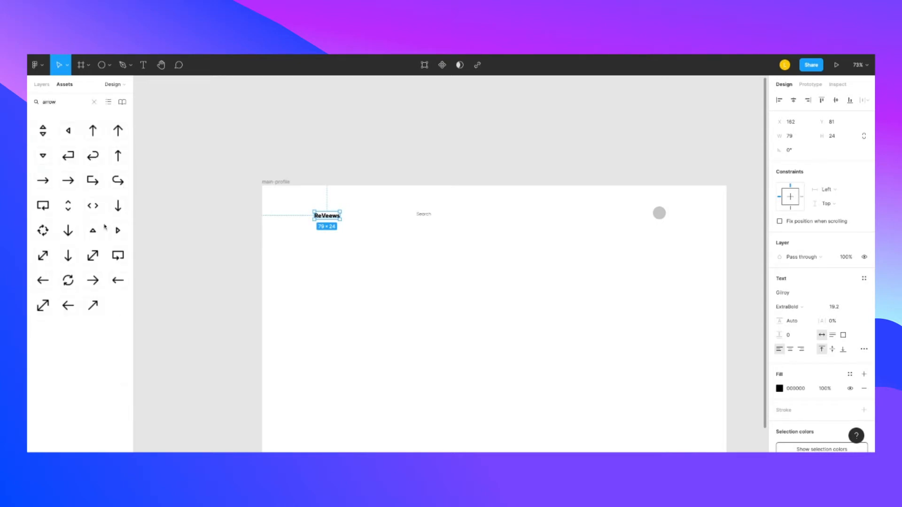
click(44, 156)
drag(45, 158, 649, 264)
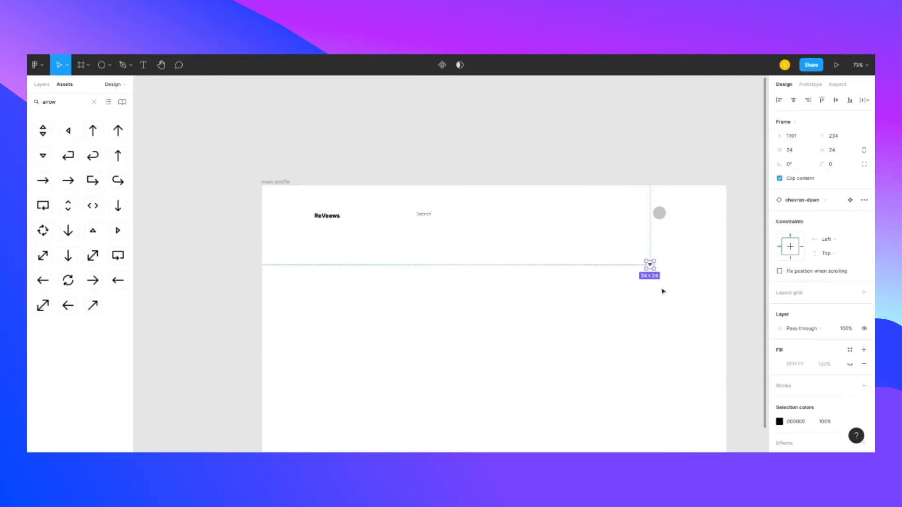
click(602, 311)
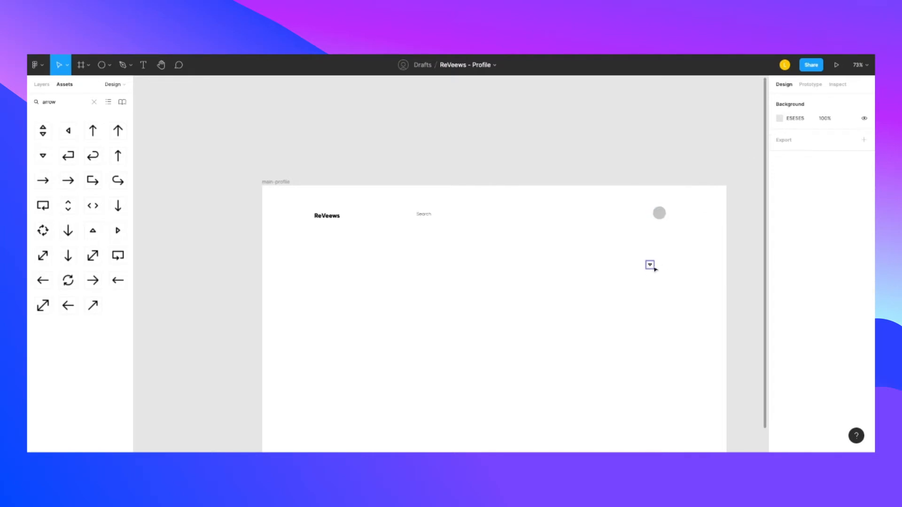
- Set the chevron-down icon's size to 16 × 16
click(654, 268)
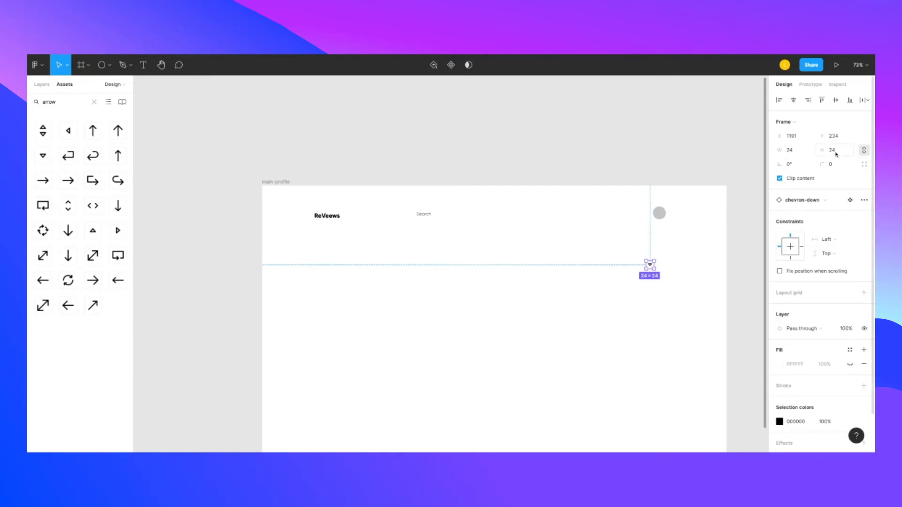
click(834, 150)
text(16)
key(Return)
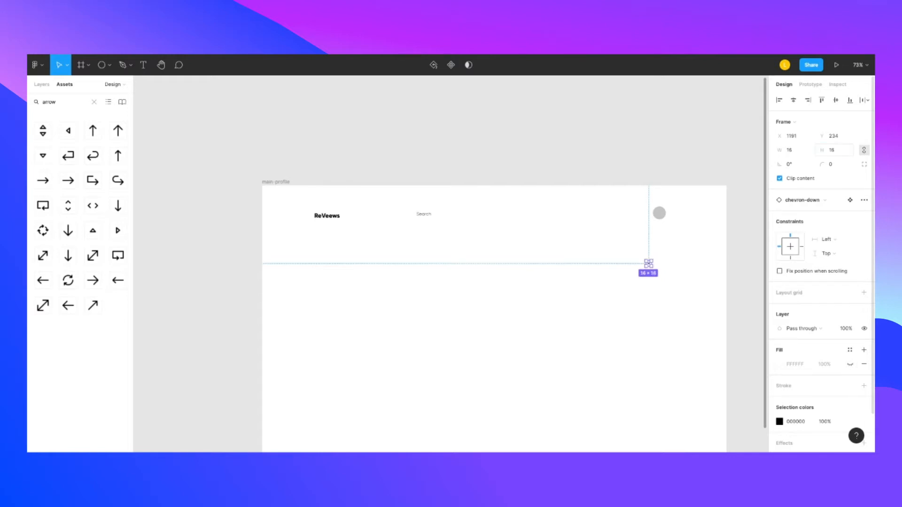
click(686, 277)
click(650, 265)
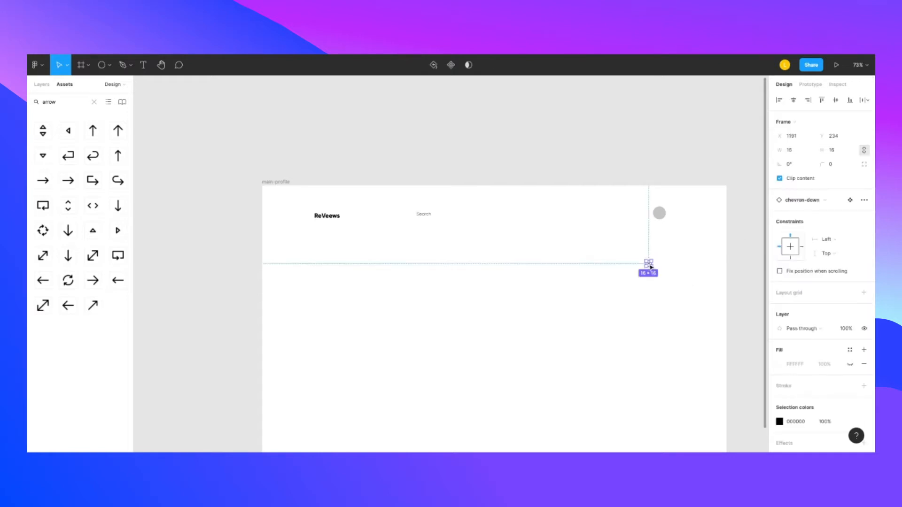
- Move the chevron-down icon to the right of the grey circle, at about X 1285, Y 77, and set its size to 24 × 24
drag(651, 267, 680, 216)
click(675, 247)
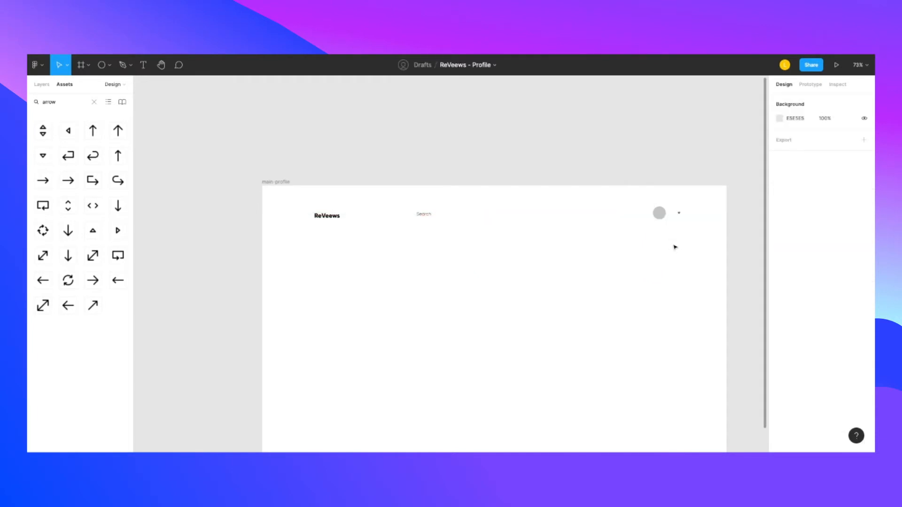
click(679, 213)
click(840, 151)
text(24)
key(Return)
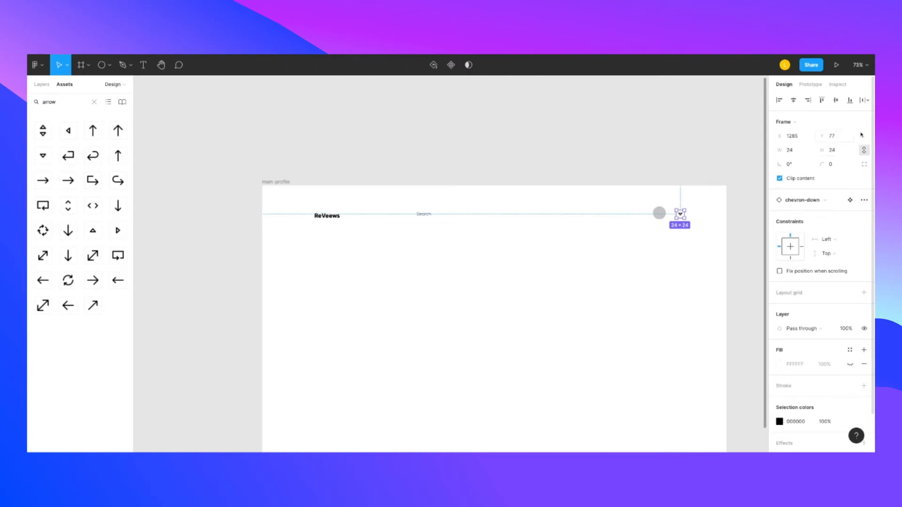
click(617, 359)
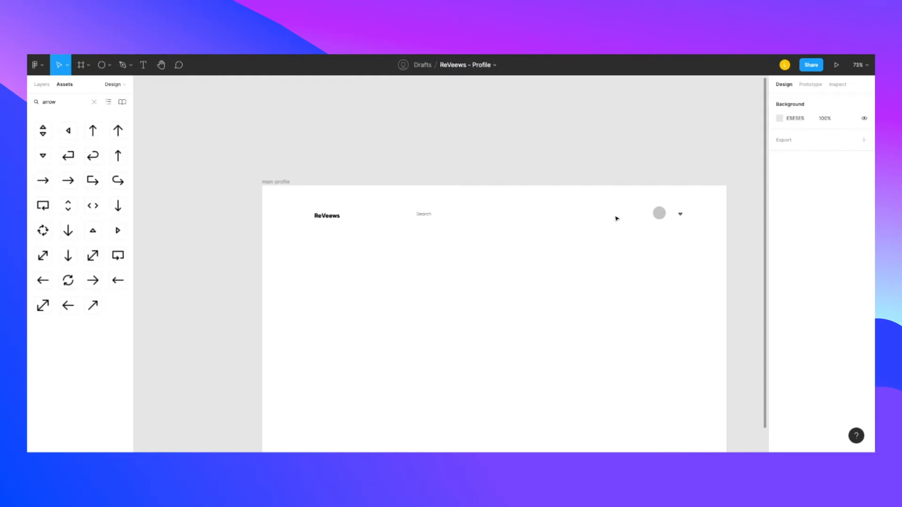
- Combine the grey circle and chevron in a horizontal auto layout frame and align them left and vertically centred
drag(638, 202, 694, 233)
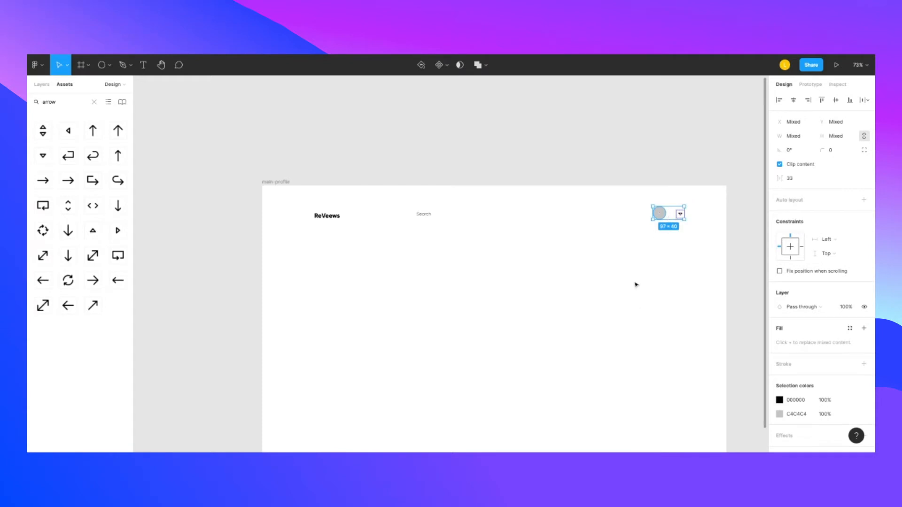
key(shift+a)
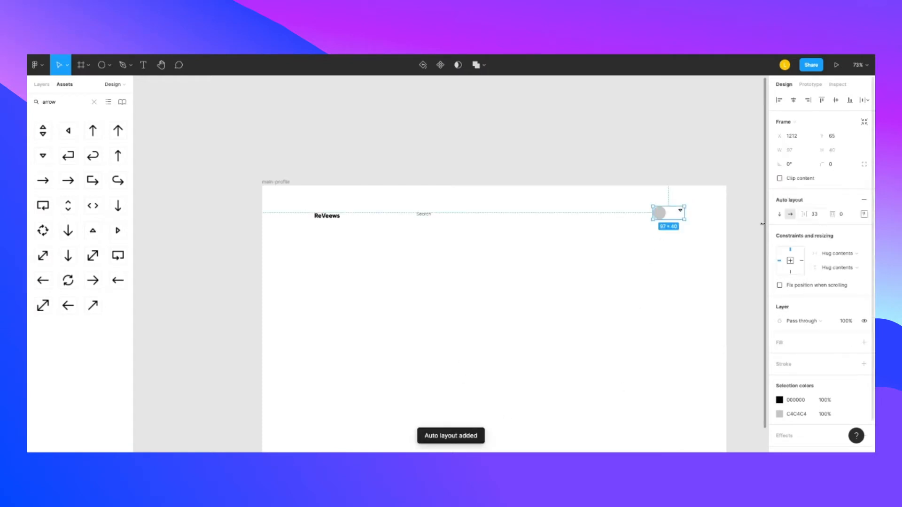
click(865, 218)
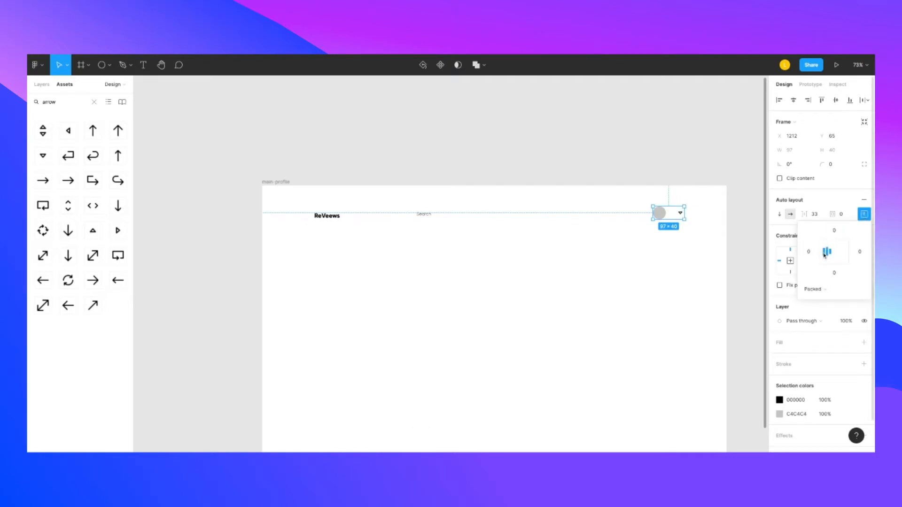
click(647, 303)
- Set the spacing between the circle and chevron in their auto layout frame to 8
click(664, 212)
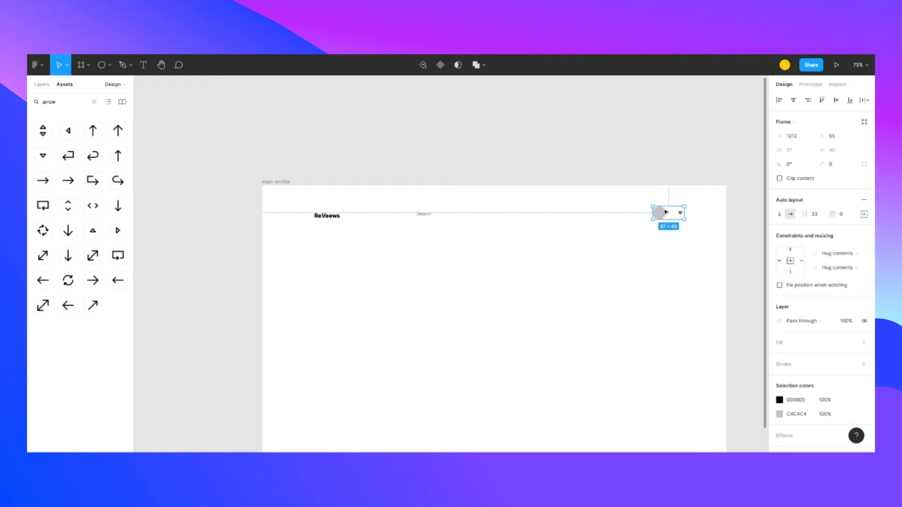
click(821, 218)
text(16)
key(Return)
click(822, 215)
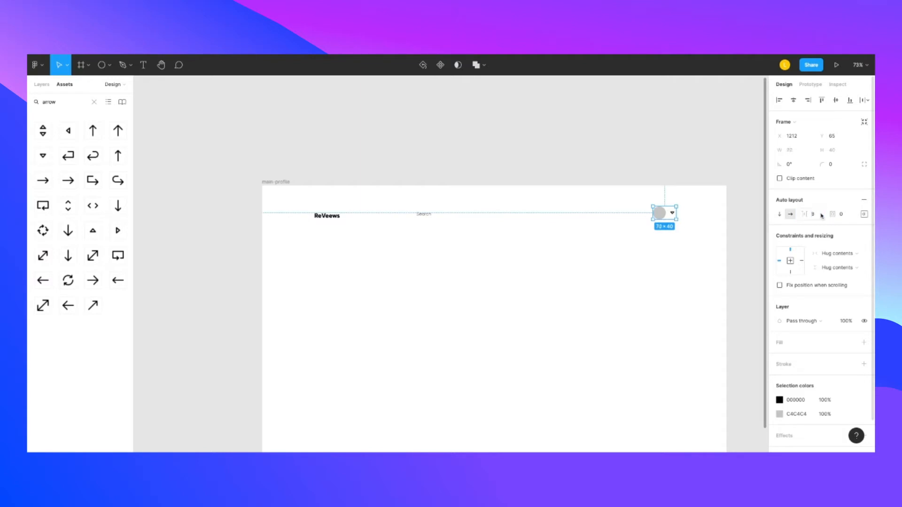
click(675, 233)
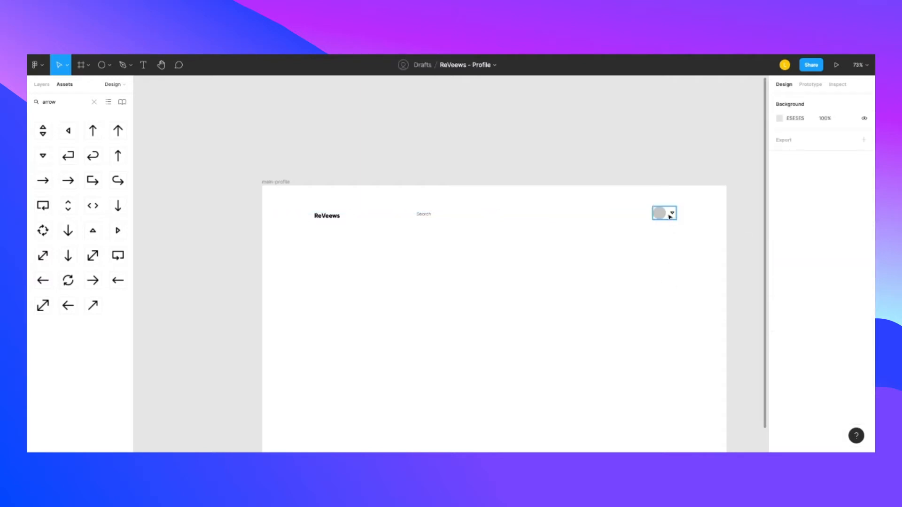
click(669, 215)
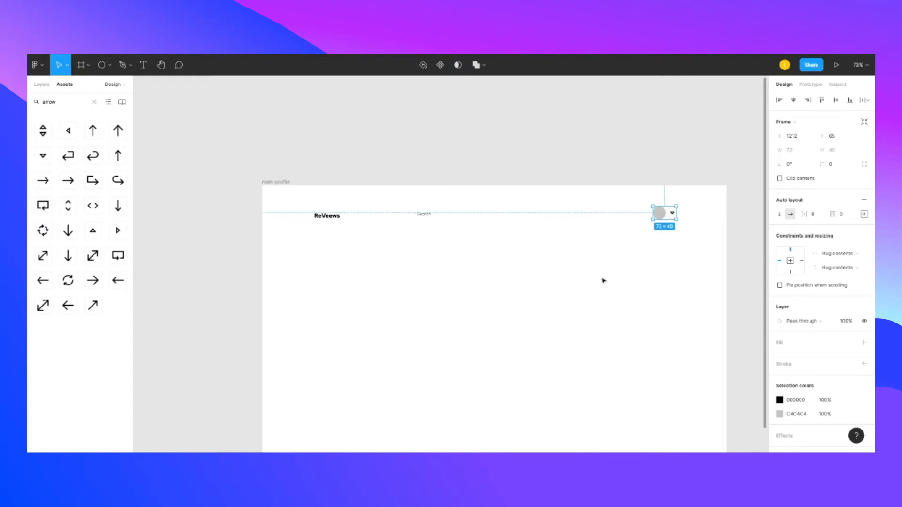
- Move the Search text slightly right to about X 493, Y 80
click(623, 280)
drag(421, 218, 431, 220)
click(431, 247)
click(429, 215)
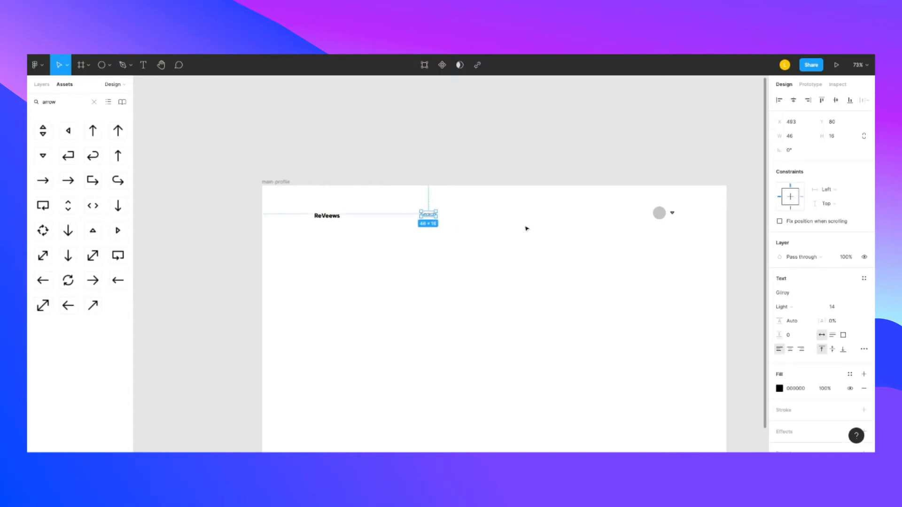
click(374, 273)
click(420, 218)
click(327, 216)
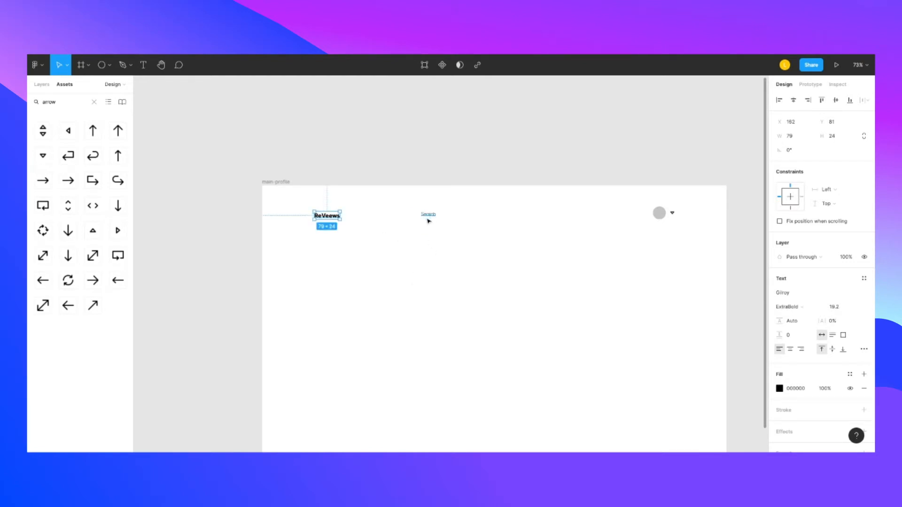
click(429, 217)
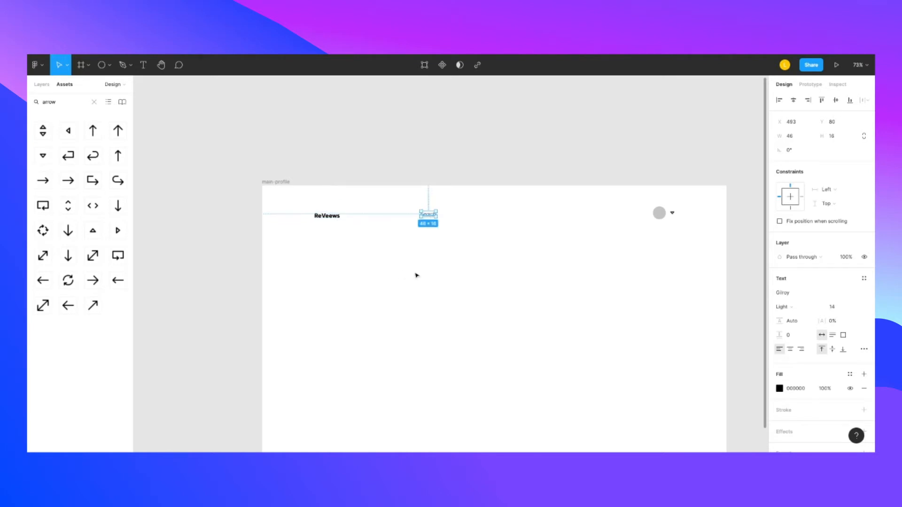
- Wrap the Search text in an auto layout frame and align its content left and vertically centred
click(435, 230)
click(431, 215)
key(shift+a)
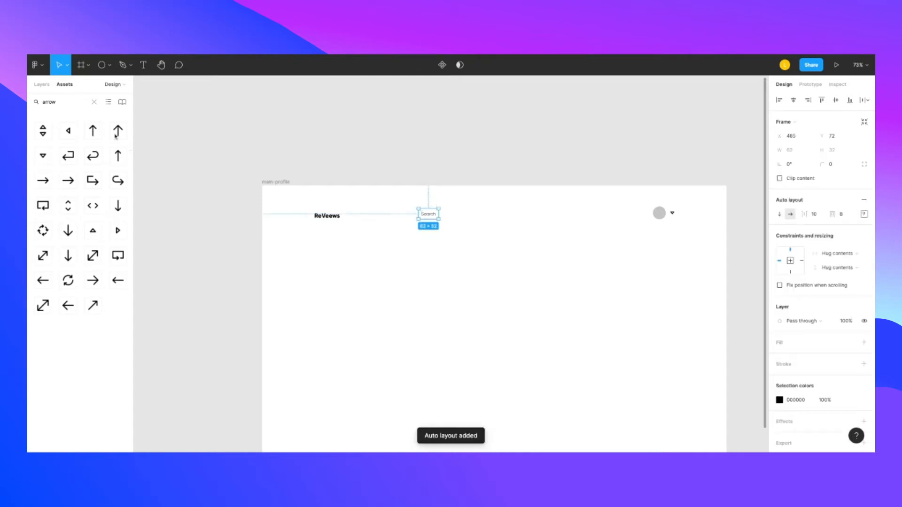
key(alt+1)
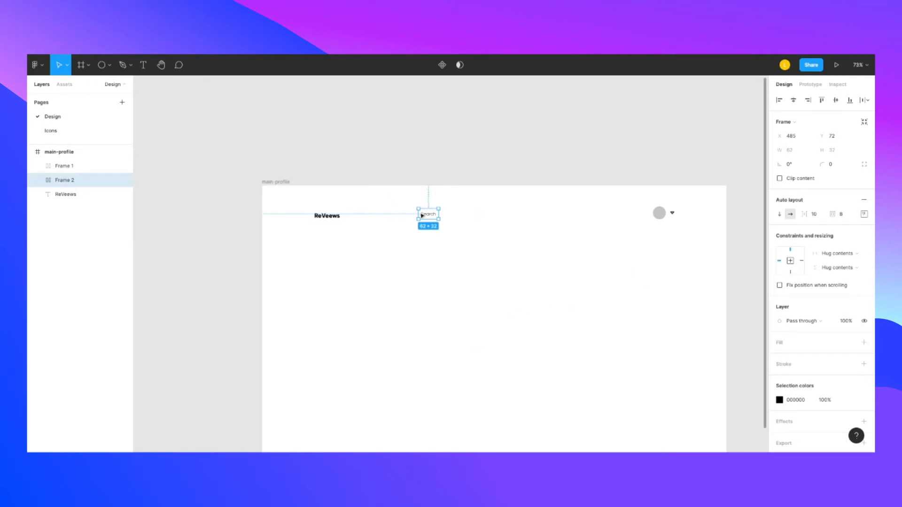
click(864, 214)
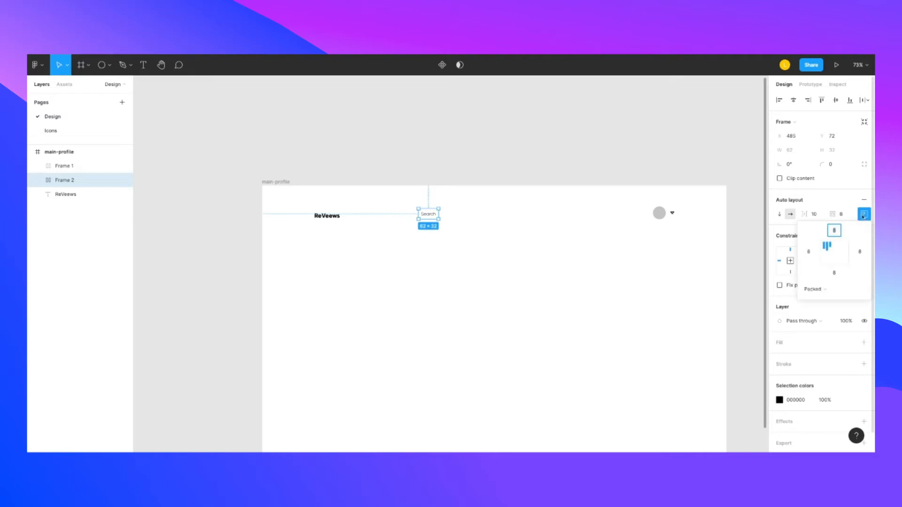
click(828, 256)
click(464, 258)
click(430, 213)
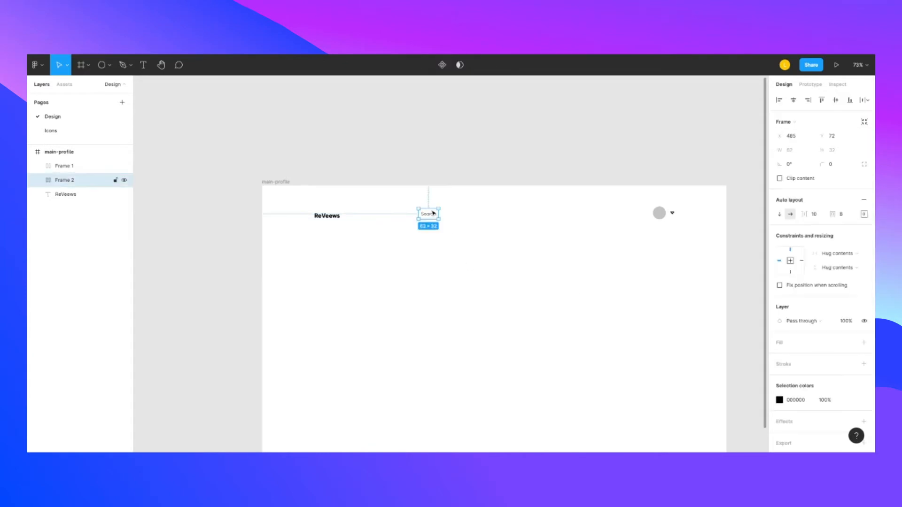
click(864, 215)
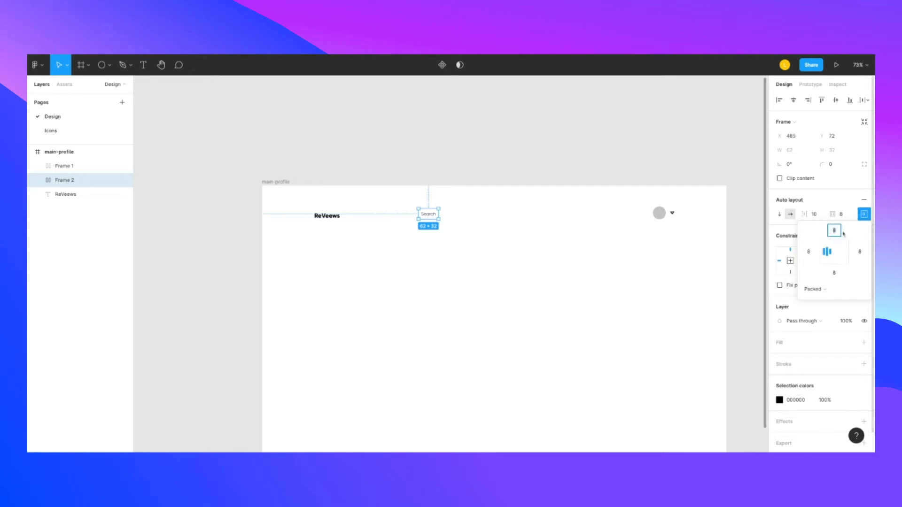
text(16)
key(Return)
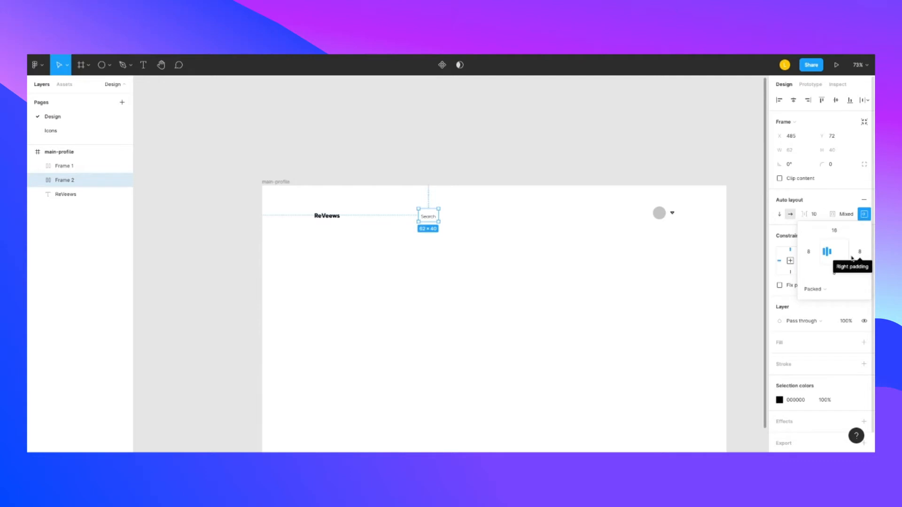
click(837, 229)
key(Return)
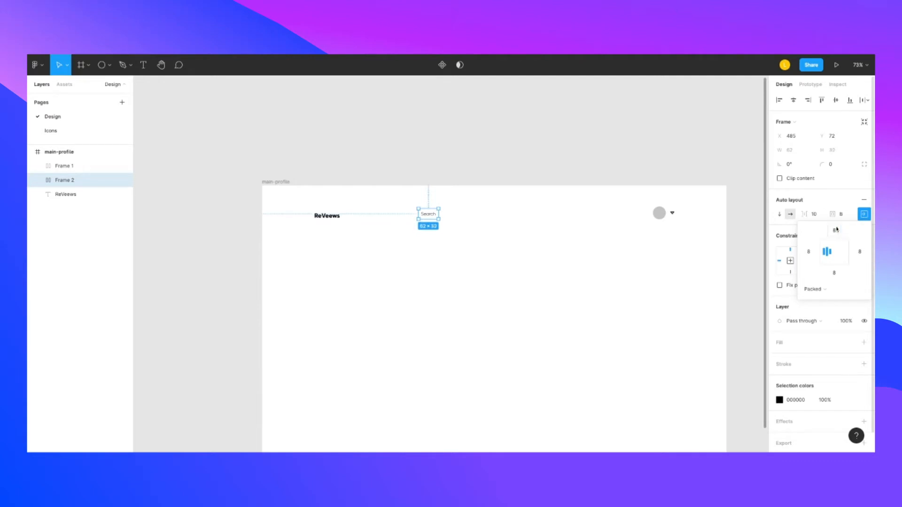
- Set the left and right padding of the Search text's auto layout frame to 16
click(808, 250)
text(16)
key(Return)
click(861, 253)
text(16)
key(Return)
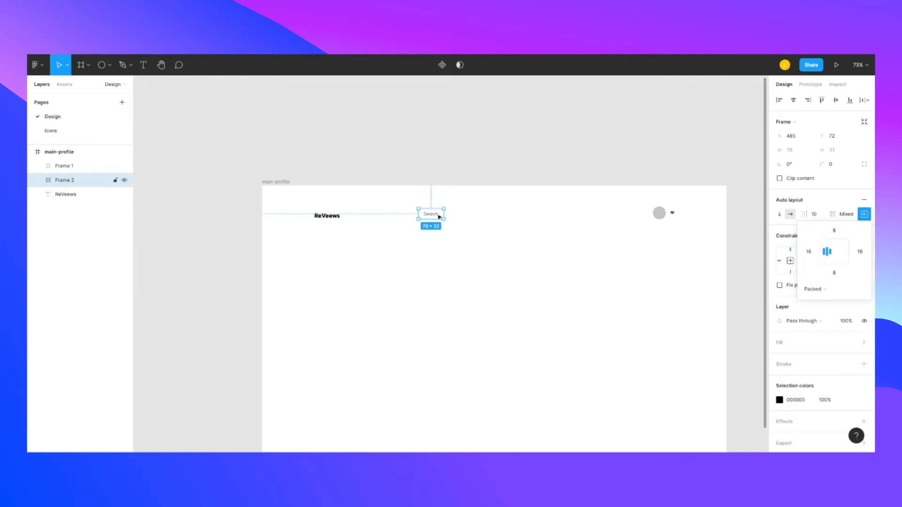
click(460, 231)
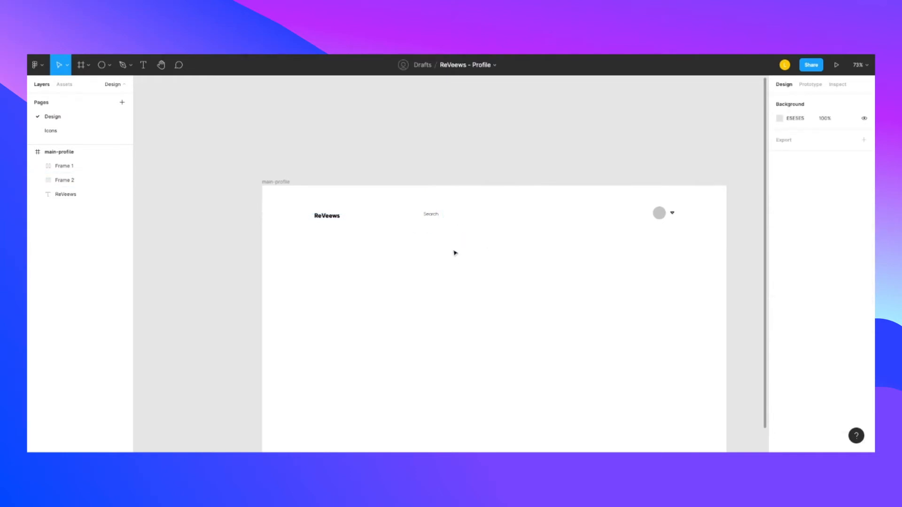
- Add a black 1 px inside stroke to the frame around the Search text
click(442, 217)
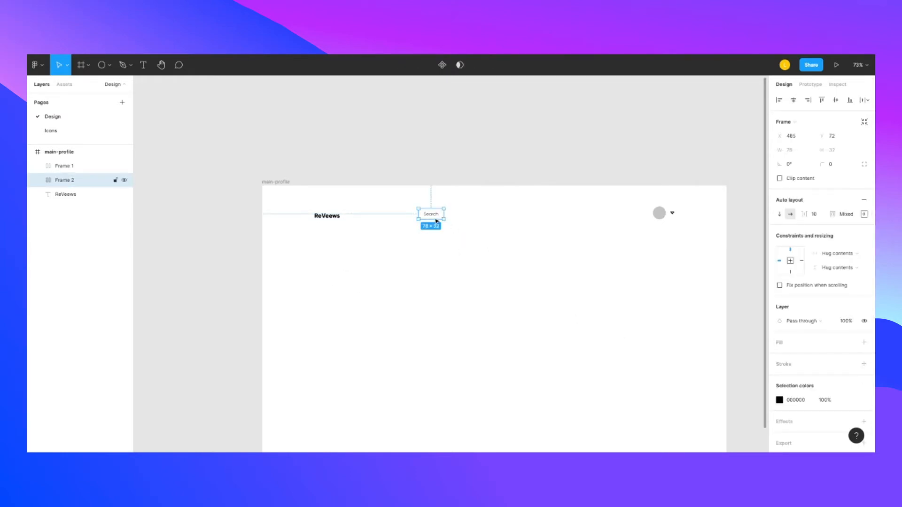
click(864, 365)
click(826, 393)
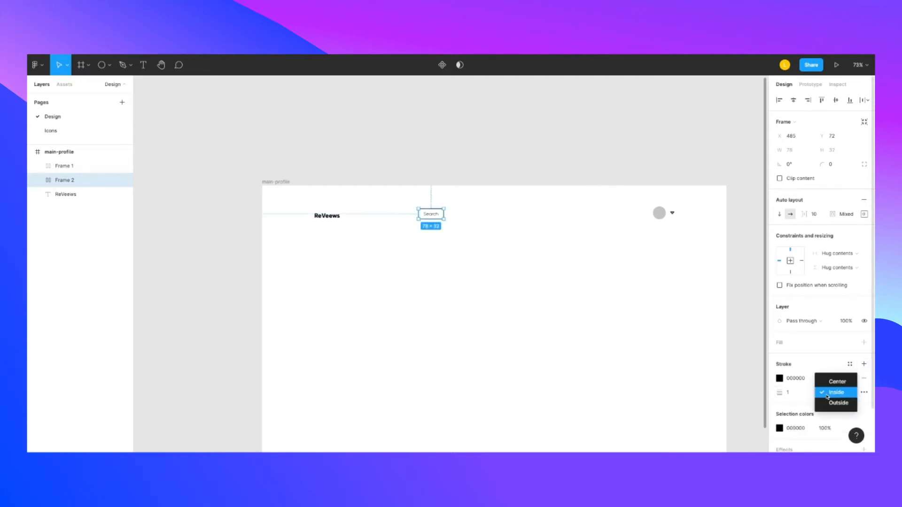
click(794, 390)
click(576, 343)
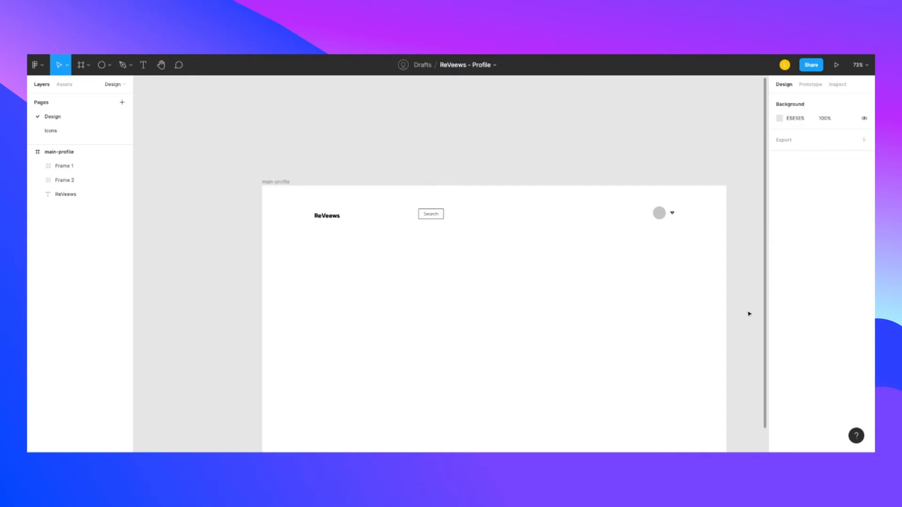
- Set the Search frame's stroke opacity to 50%
click(441, 214)
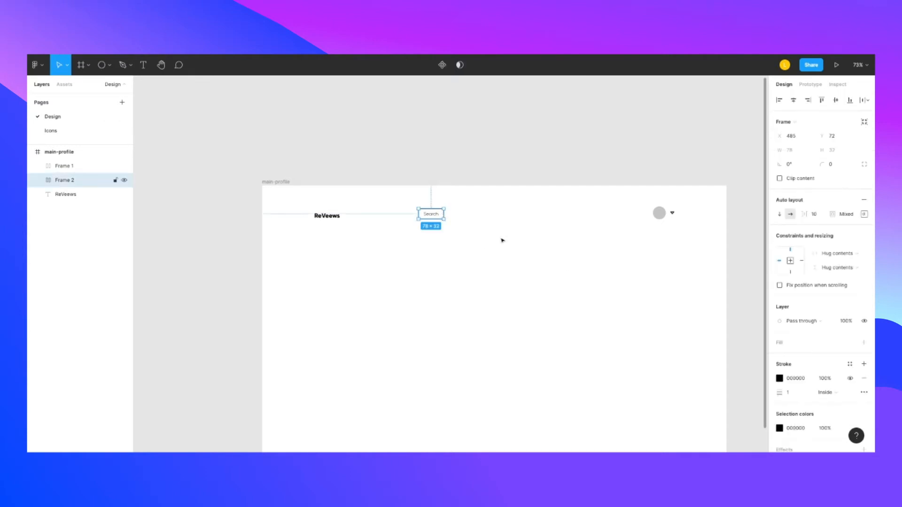
click(826, 379)
text(50)
key(Return)
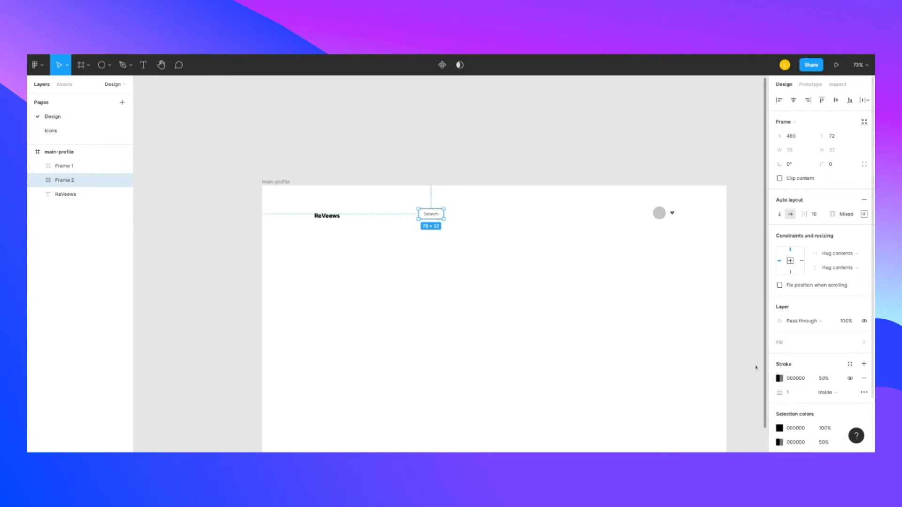
click(494, 296)
- Set the fill opacity of the Search text inside its frame to 50%
double_click(433, 217)
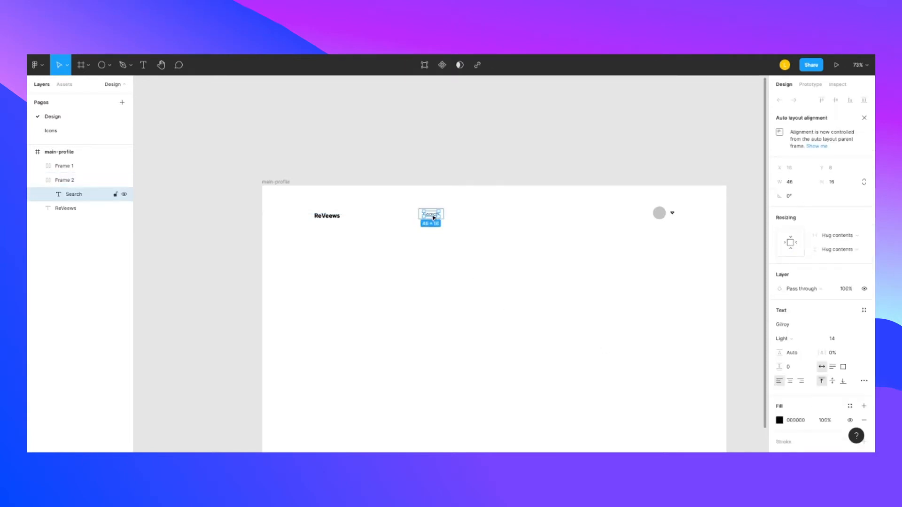
click(825, 421)
text(50)
key(Return)
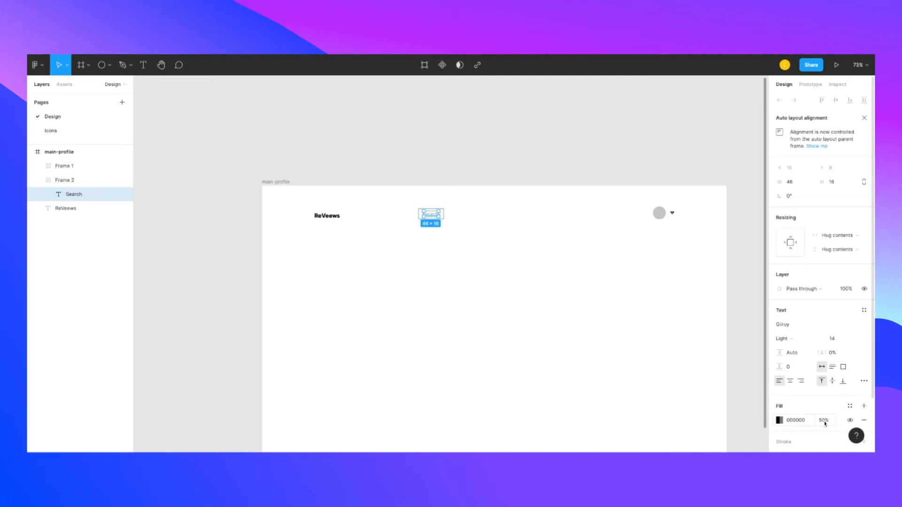
click(528, 366)
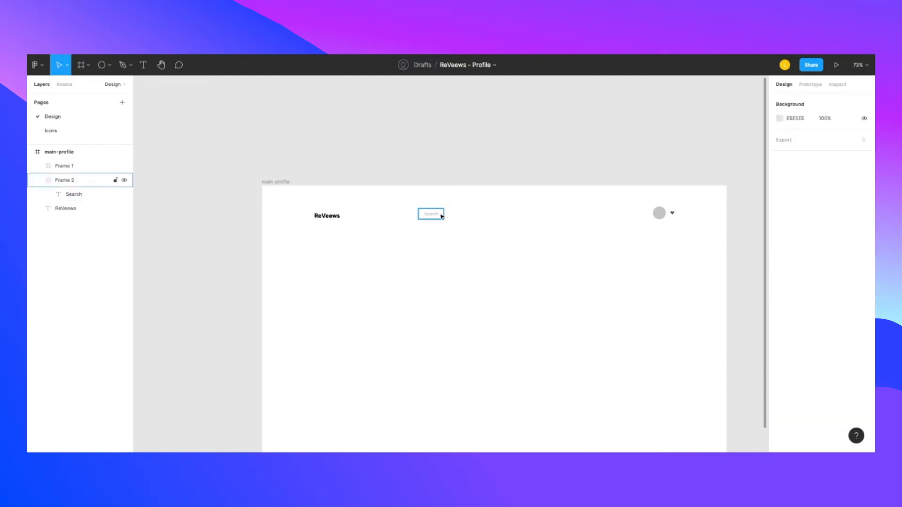
- Round the Search frame's corners with a radius of 8
scroll(442, 217, up, 5)
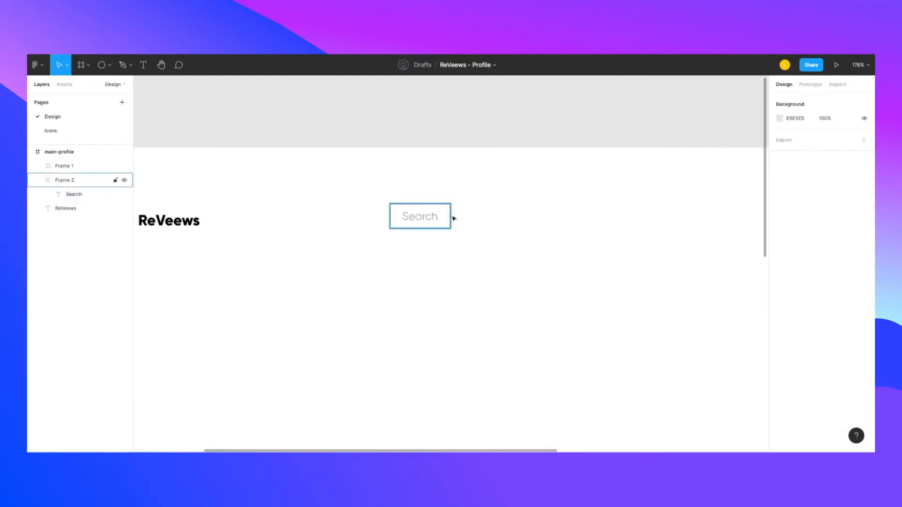
click(449, 217)
click(837, 165)
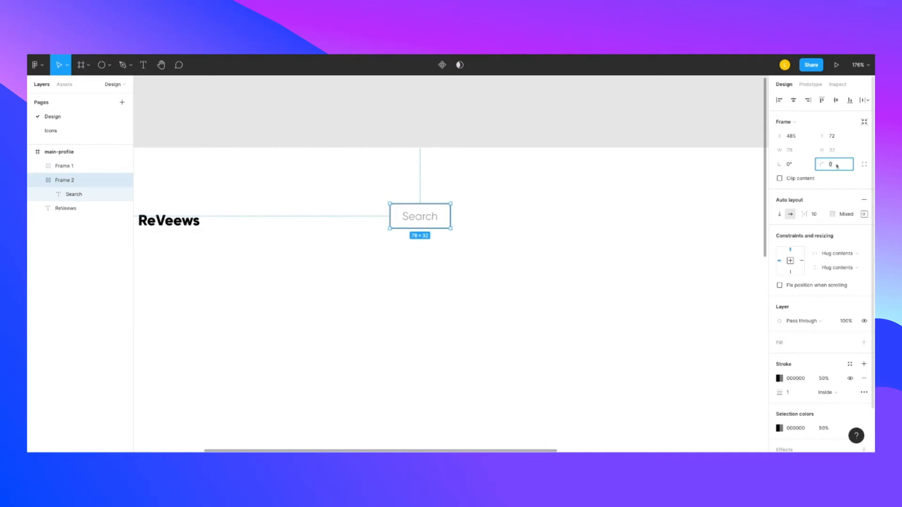
text(8)
key(Return)
click(529, 294)
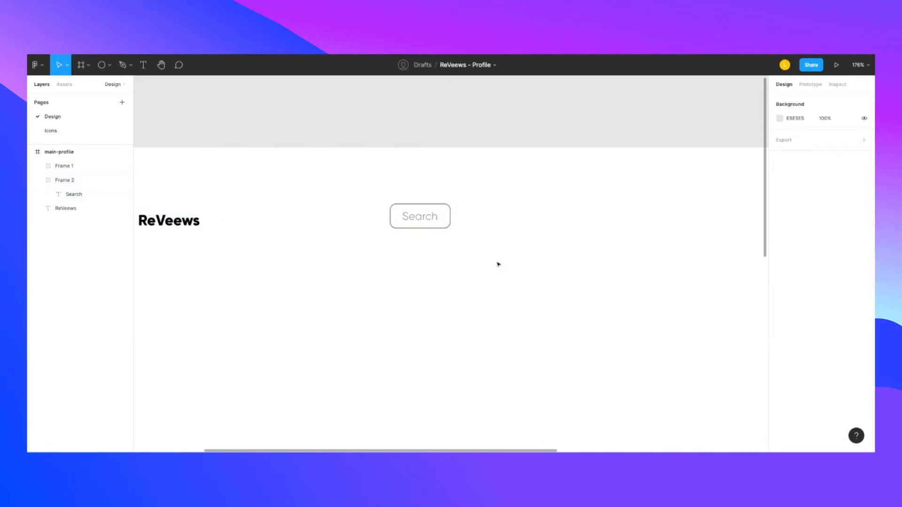
- Stretch the Search frame to the right until it is about 239 px wide
scroll(495, 264, down, 1)
scroll(495, 264, down, 5)
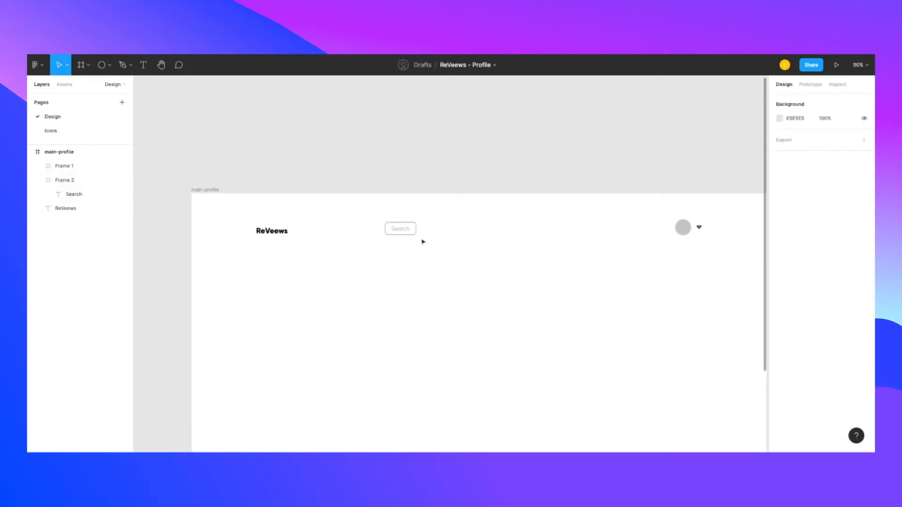
click(412, 235)
click(864, 214)
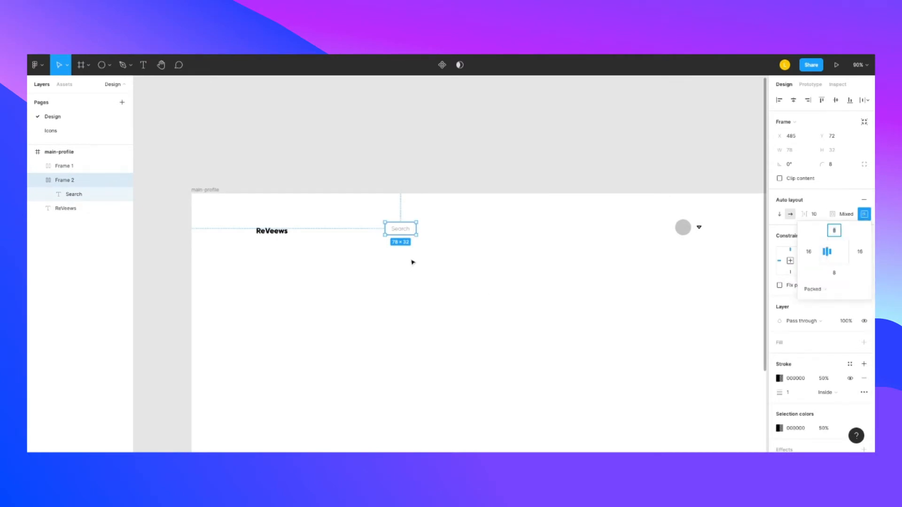
click(443, 280)
click(413, 228)
drag(416, 228, 480, 229)
click(453, 347)
click(415, 230)
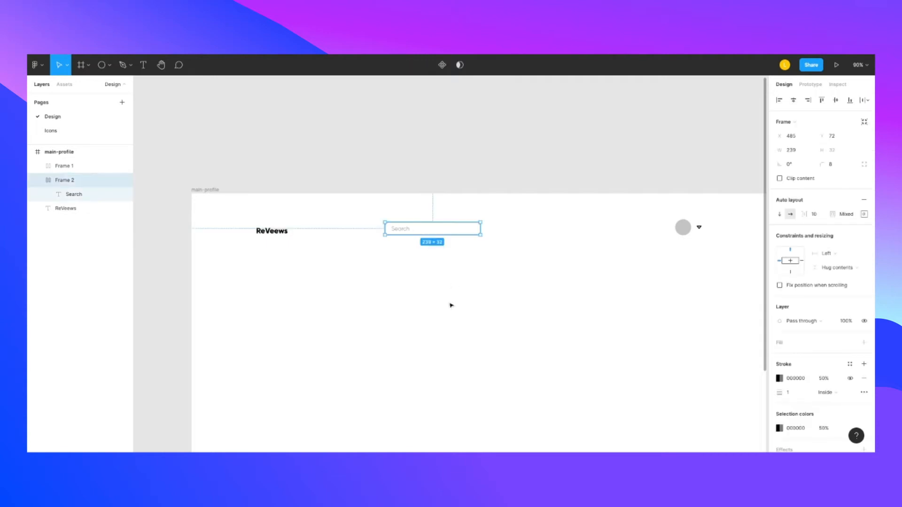
- Try centre and right alignment for the text in the Search frame, and return it to left and vertically centred
click(864, 214)
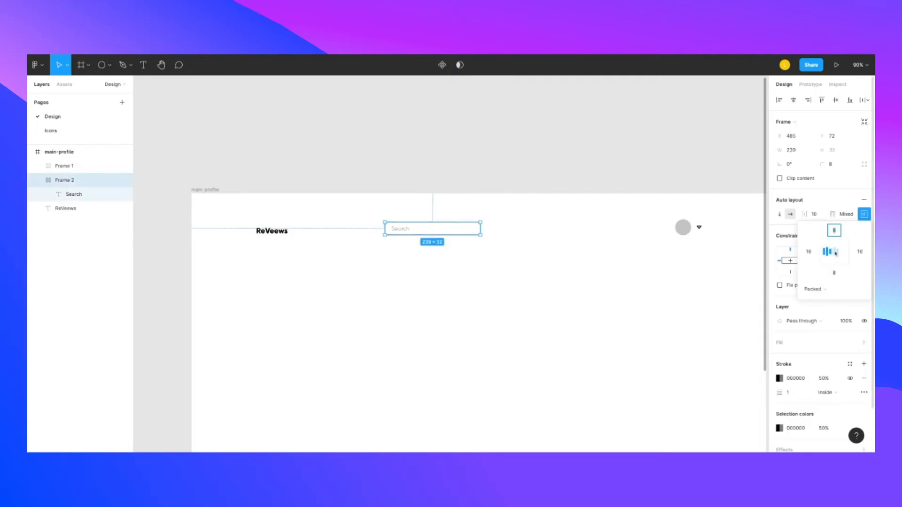
click(836, 254)
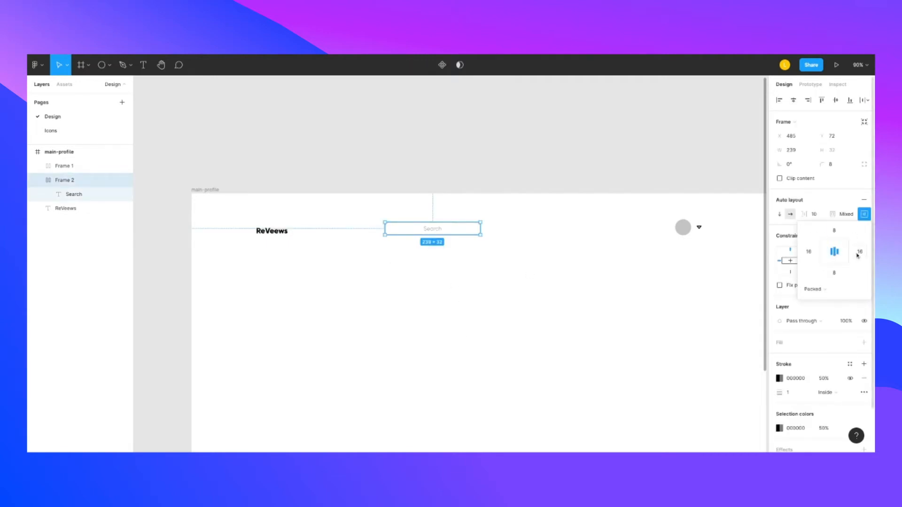
click(844, 254)
click(828, 253)
click(453, 275)
- Widen the Search frame further to the right to about 332 px
click(450, 230)
drag(480, 227, 518, 228)
click(431, 244)
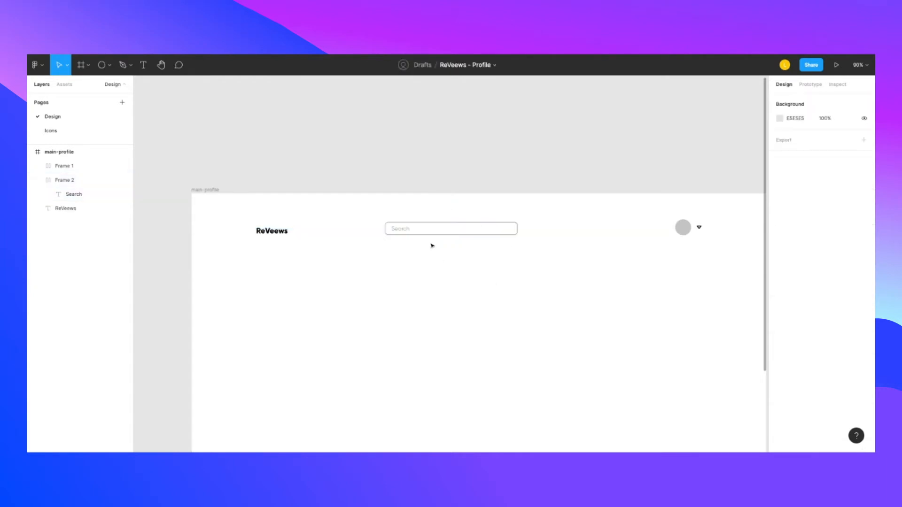
- Extend the placeholder text in the search field to "Search for a business..."
double_click(403, 231)
double_click(404, 231)
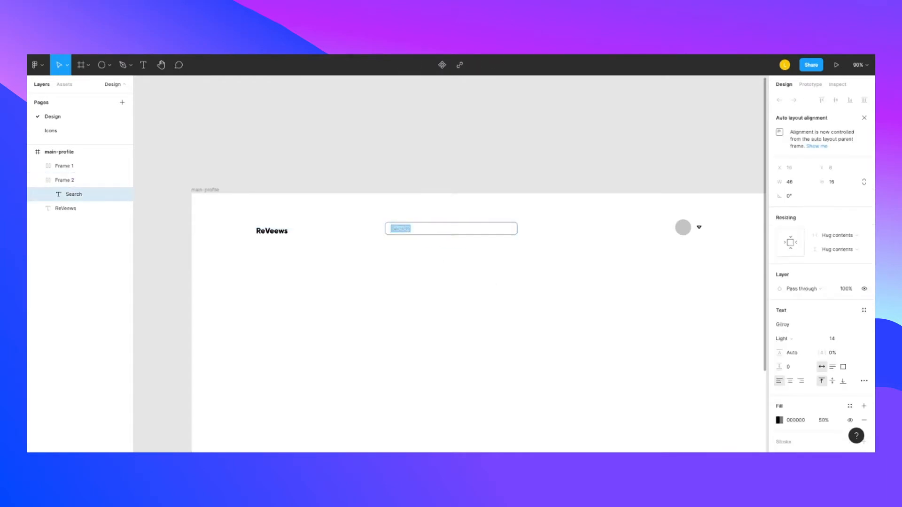
click(409, 230)
text(for a business...)
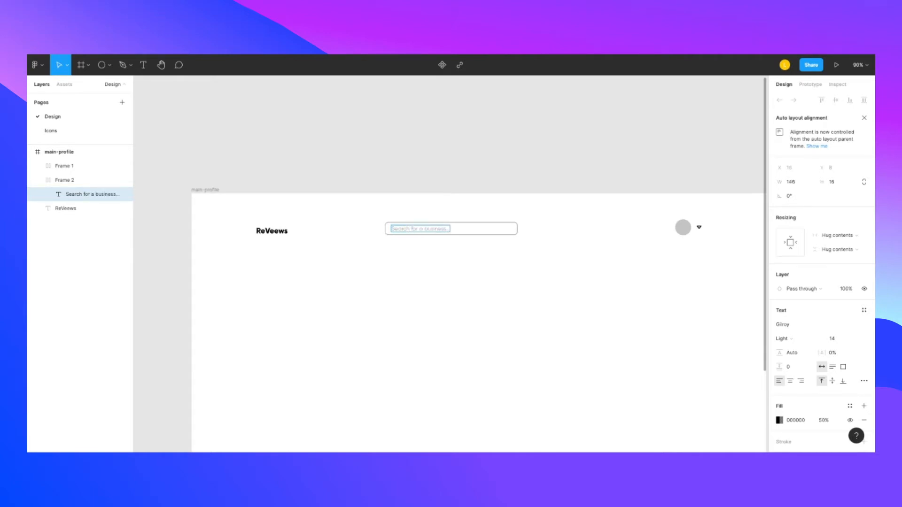
key(Escape)
key(Escape)
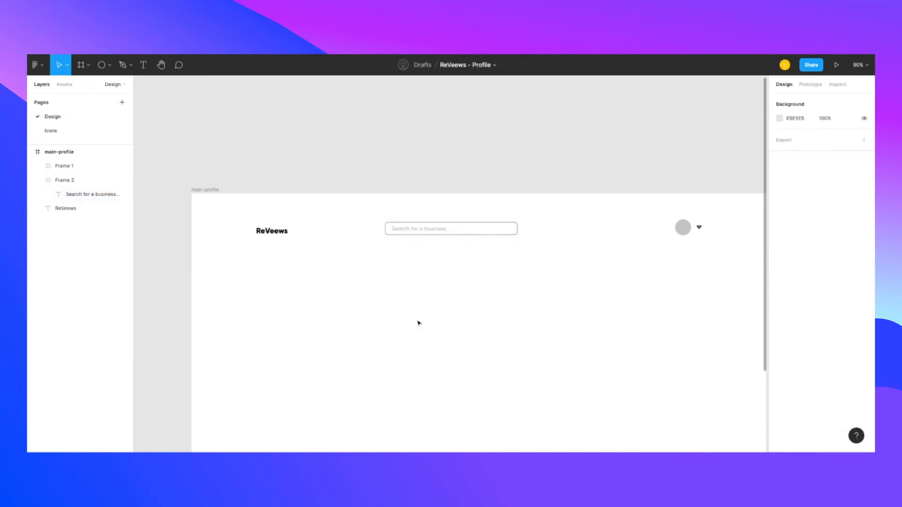
click(276, 233)
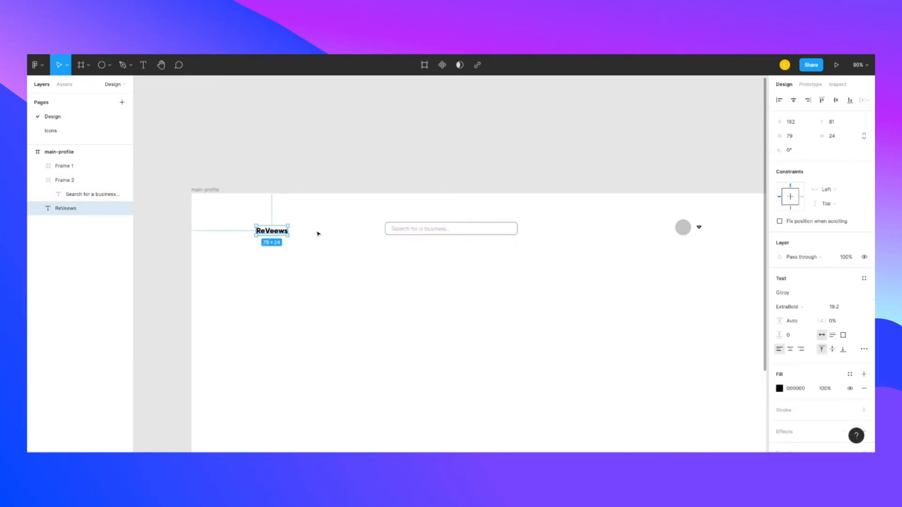
click(357, 232)
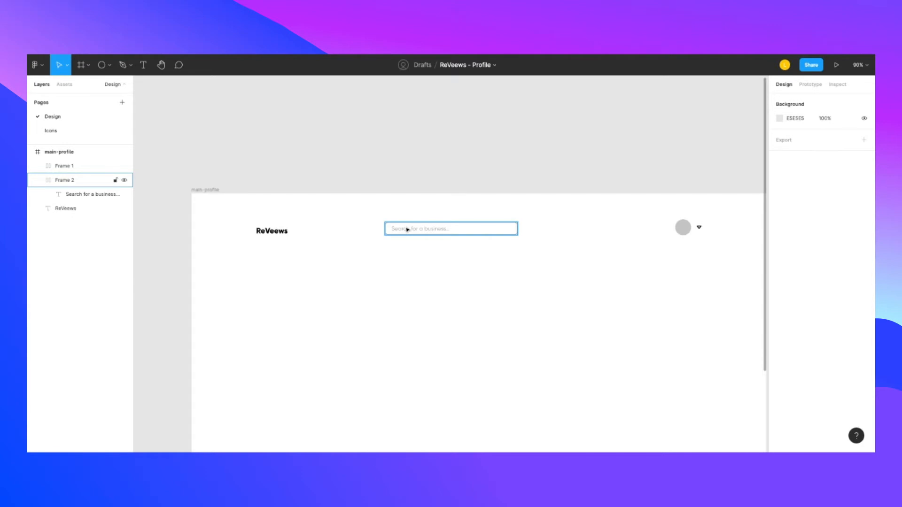
click(407, 229)
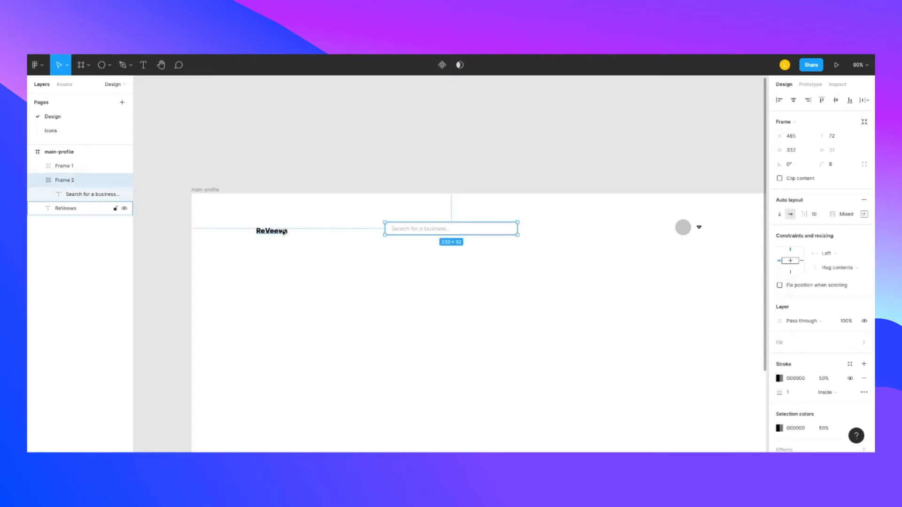
click(270, 315)
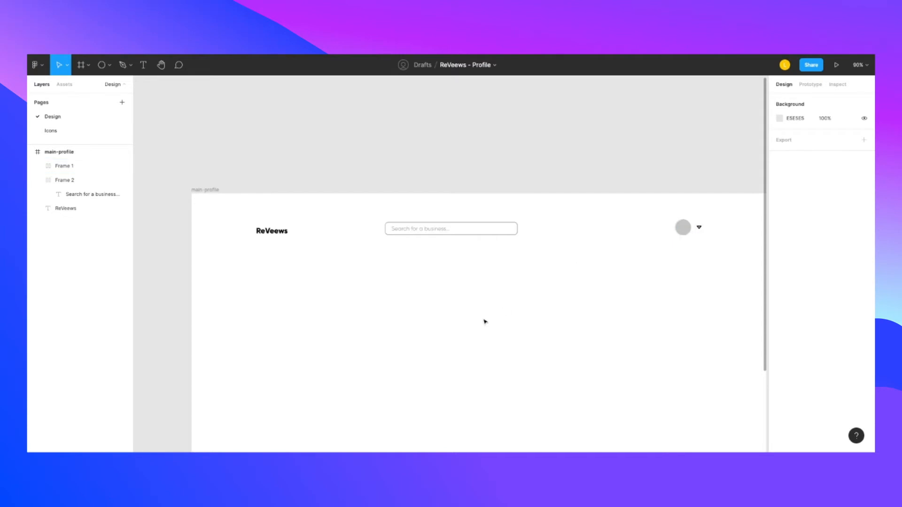
- Combine the ReVeews logo and search field in a horizontal auto layout frame, aligned left and vertically centred
drag(238, 214, 560, 280)
key(shift+a)
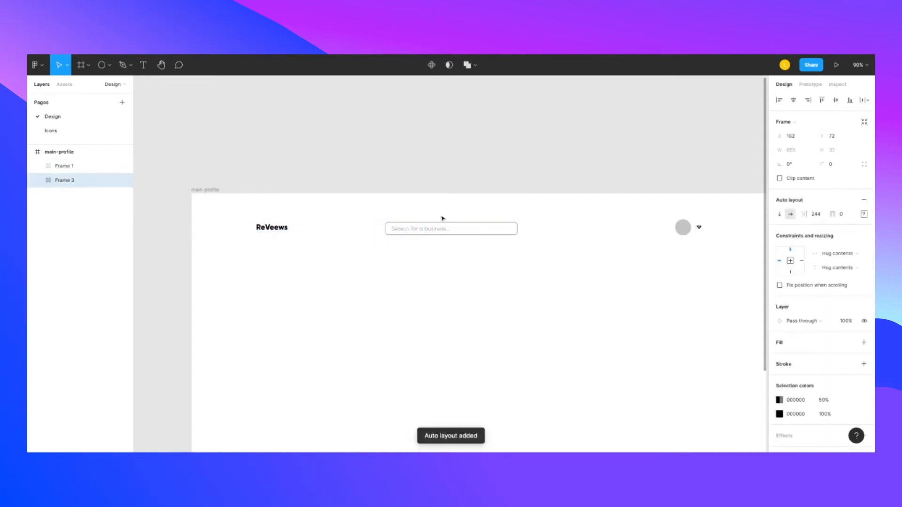
click(864, 214)
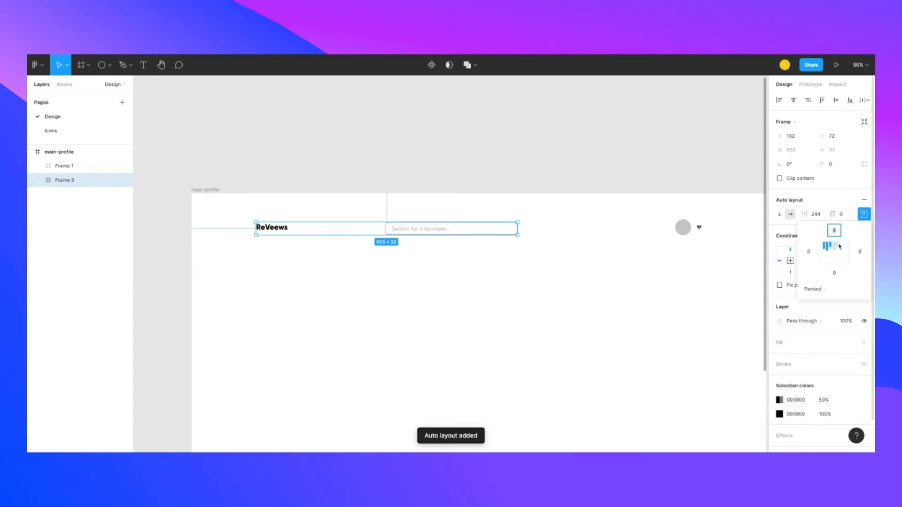
click(827, 255)
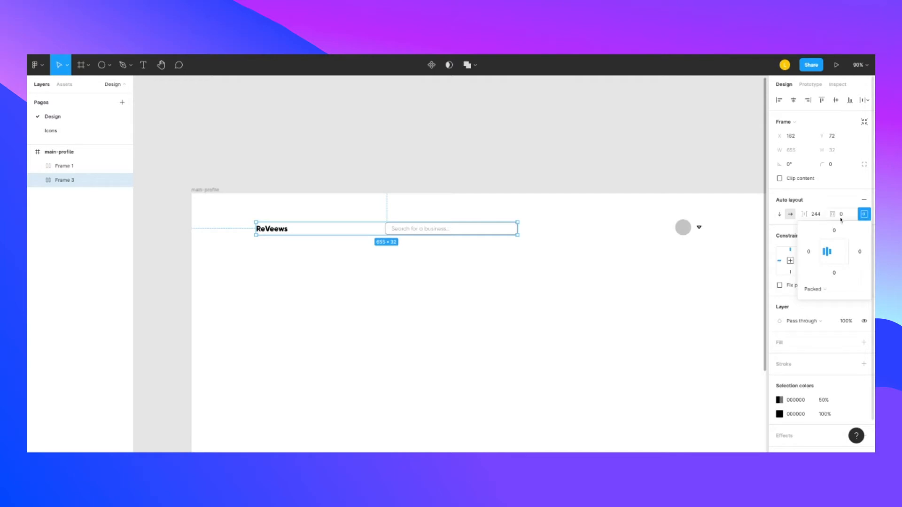
- Try a spacing of 32 between the ReVeews logo and the search field
click(819, 214)
text(32)
key(Return)
- Set the spacing between the ReVeews logo and the search field to 64
click(818, 215)
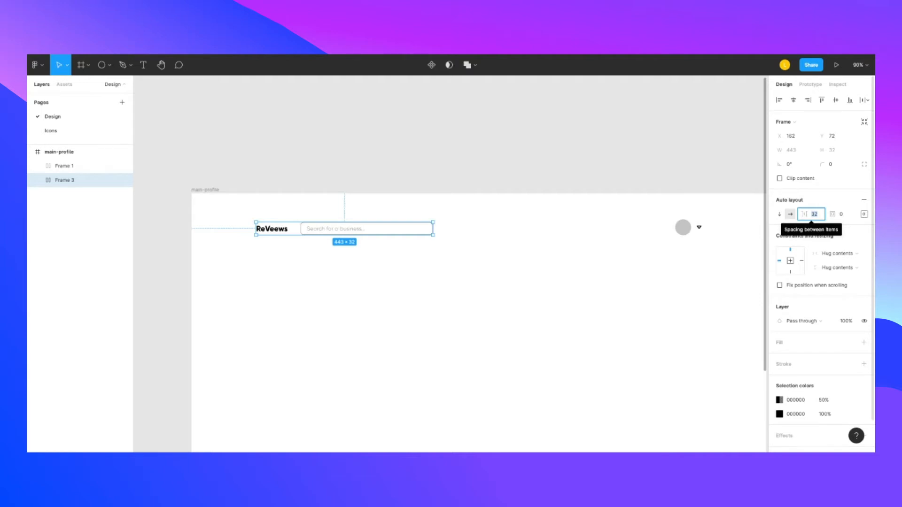
text(64)
key(Return)
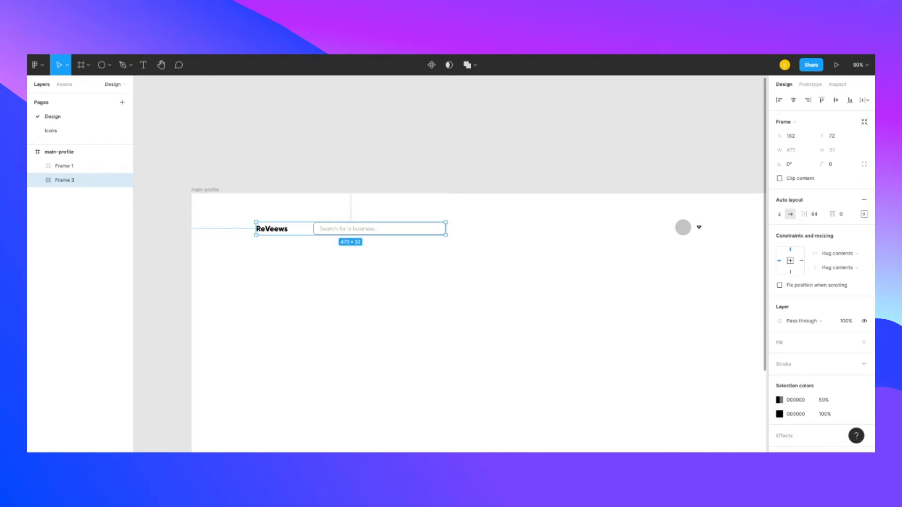
click(571, 365)
scroll(529, 334, down, 4)
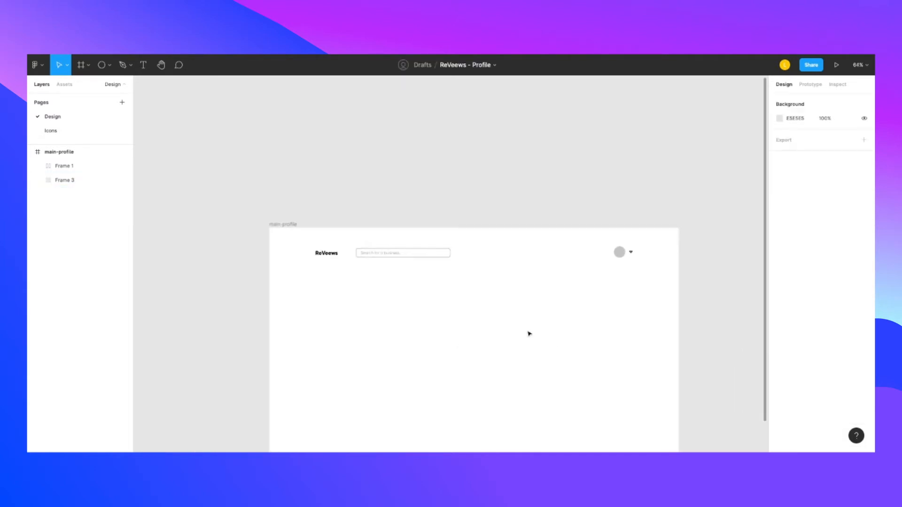
- Combine the logo-and-search frame and the avatar frame in a horizontal auto layout frame, aligned left and vertically centred
scroll(529, 335, down, 2)
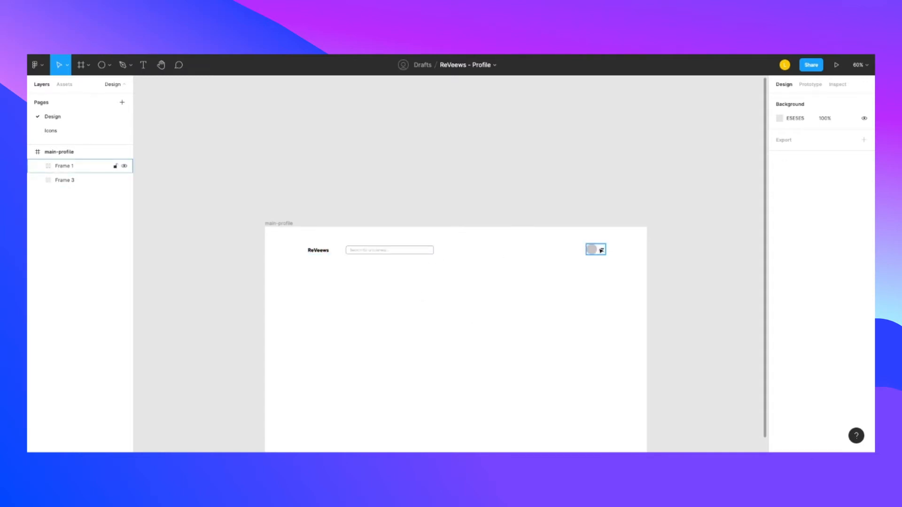
drag(293, 240, 657, 283)
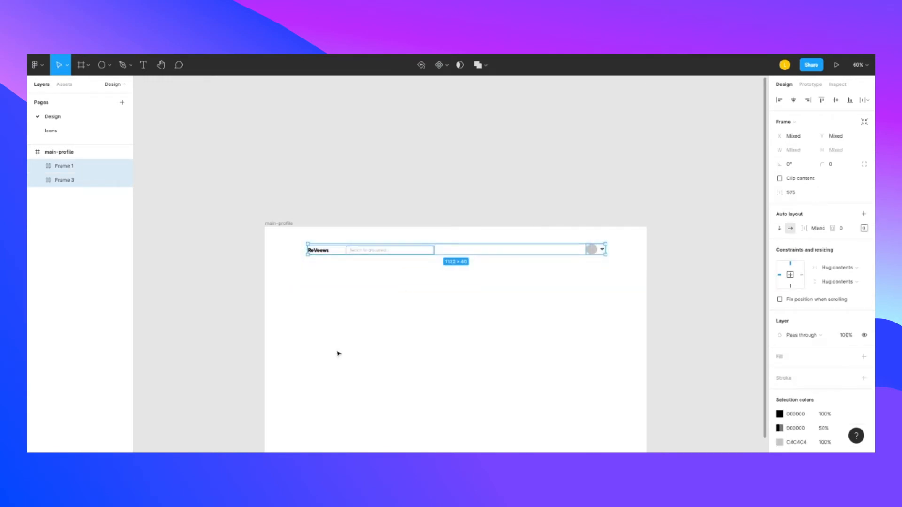
key(shift+a)
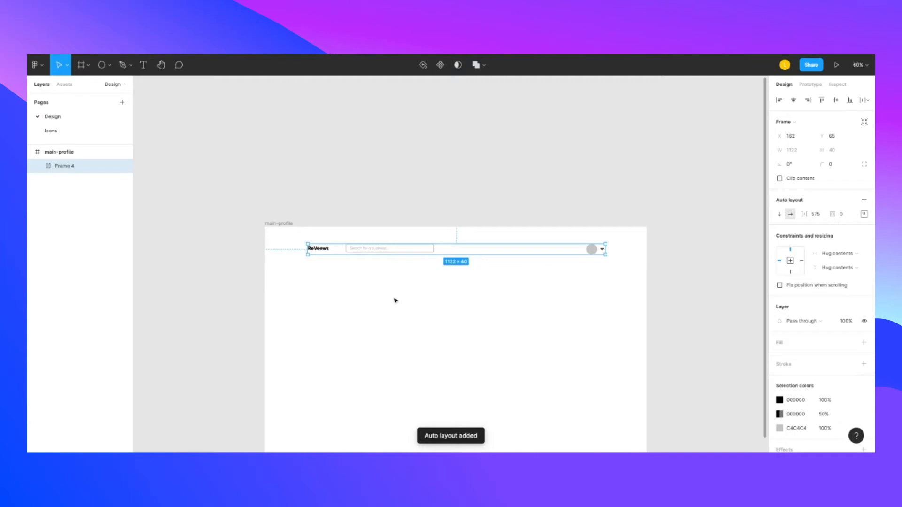
click(864, 214)
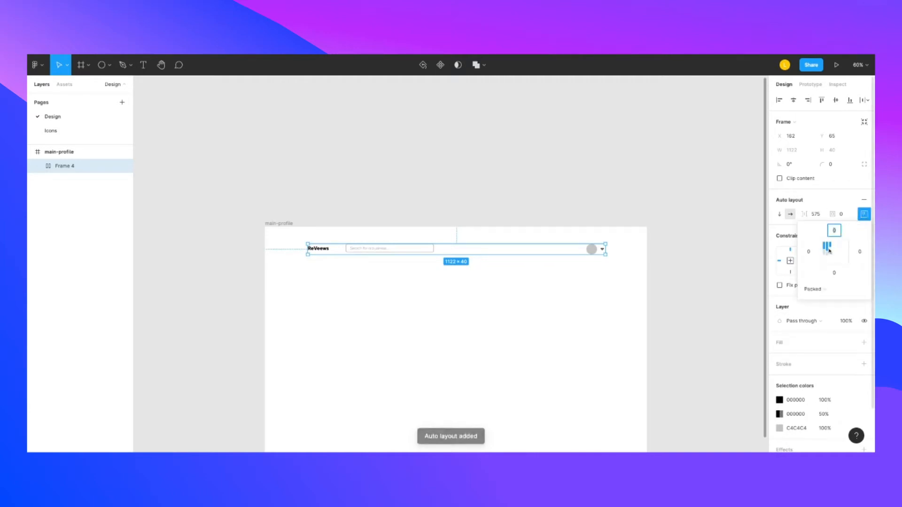
click(455, 274)
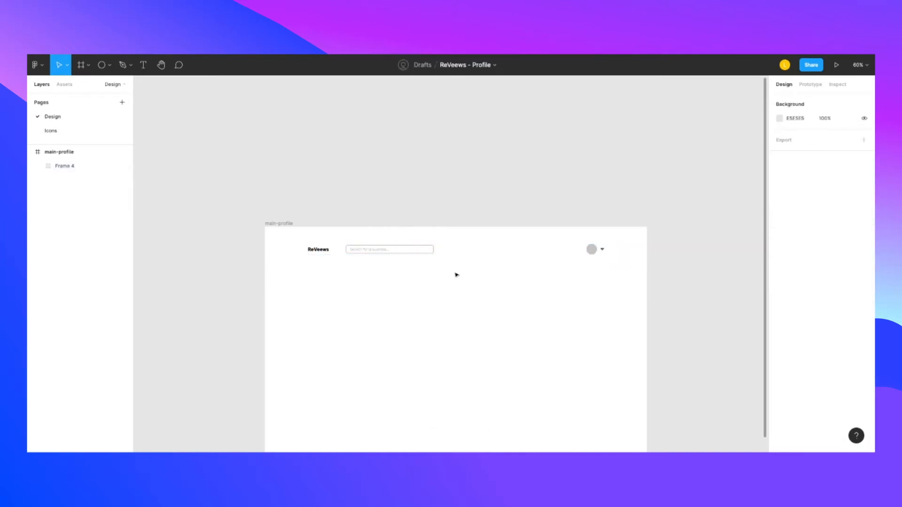
- Stretch the combined header frame to both page edges, making it 1440 wide starting at X 0
click(329, 252)
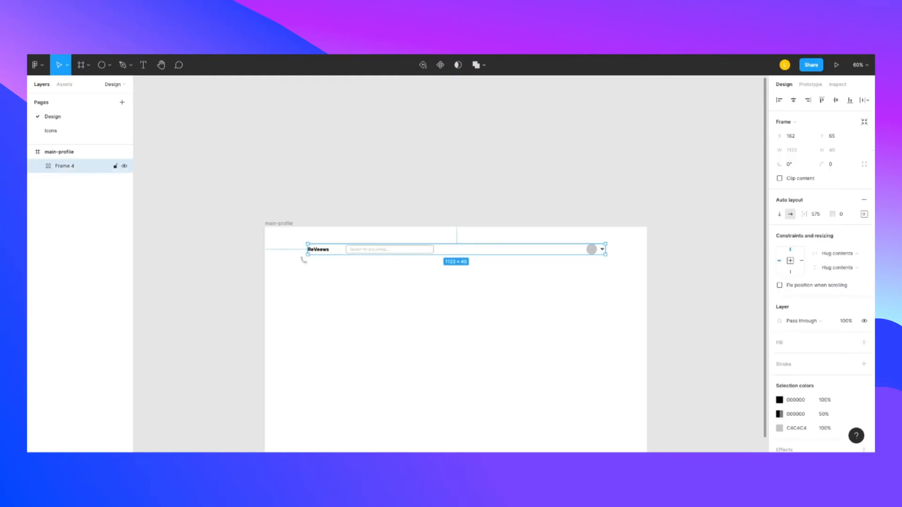
drag(304, 249, 273, 252)
drag(609, 250, 647, 249)
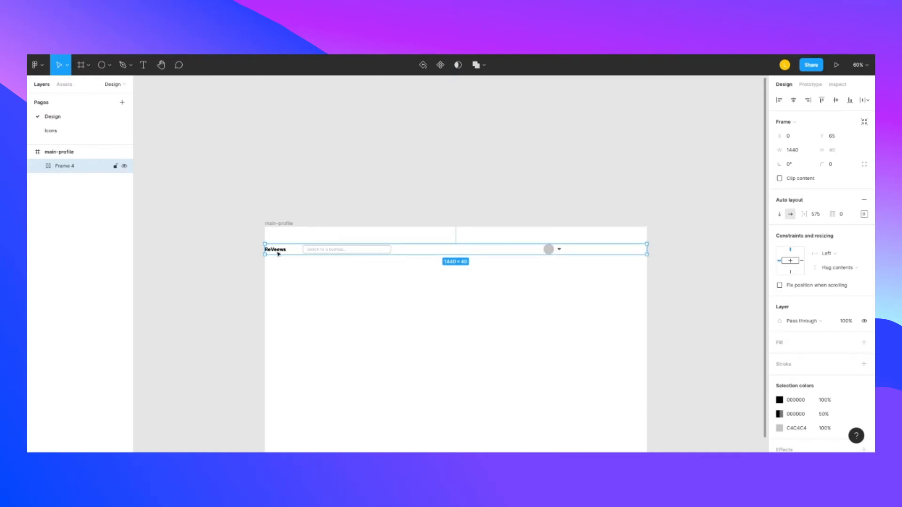
mouse_move(265, 249)
mouse_down()
mouse_move(310, 249)
mouse_move(265, 250)
mouse_up()
click(463, 316)
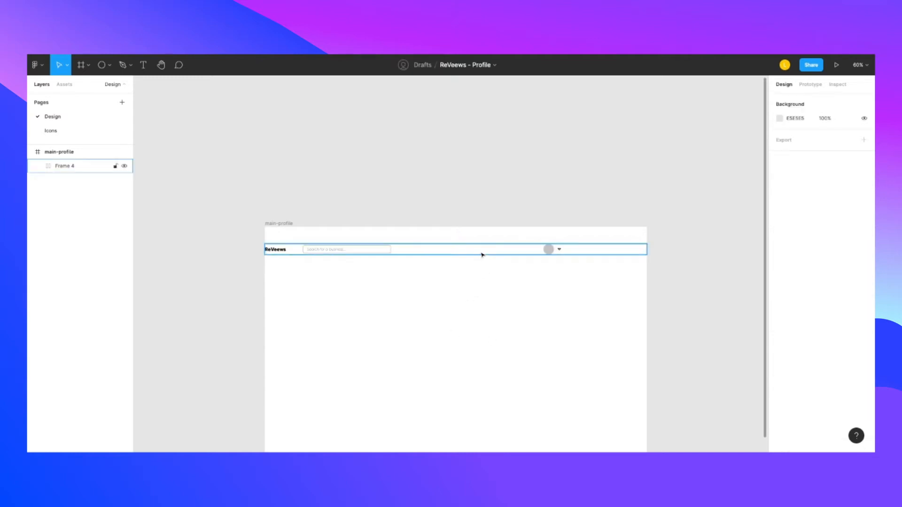
- Change the header frame's auto layout distribution from Packed to Space between
click(481, 254)
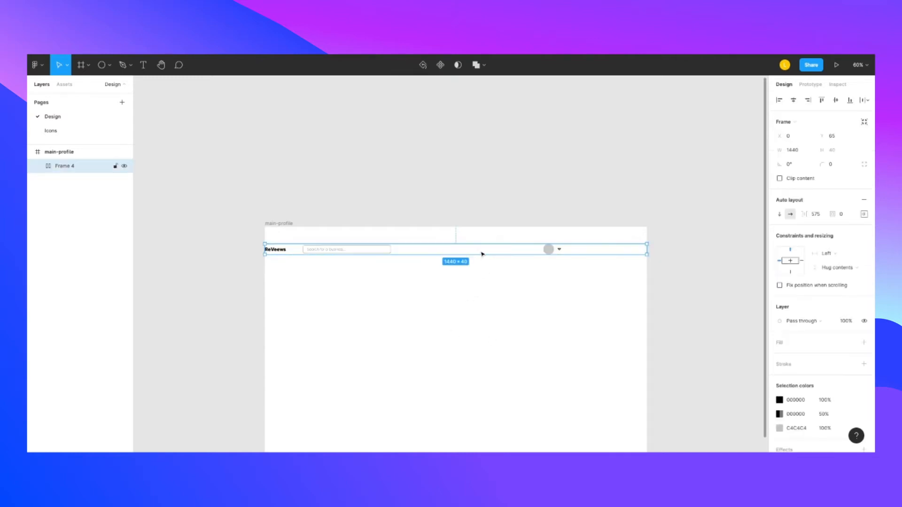
click(865, 215)
click(828, 295)
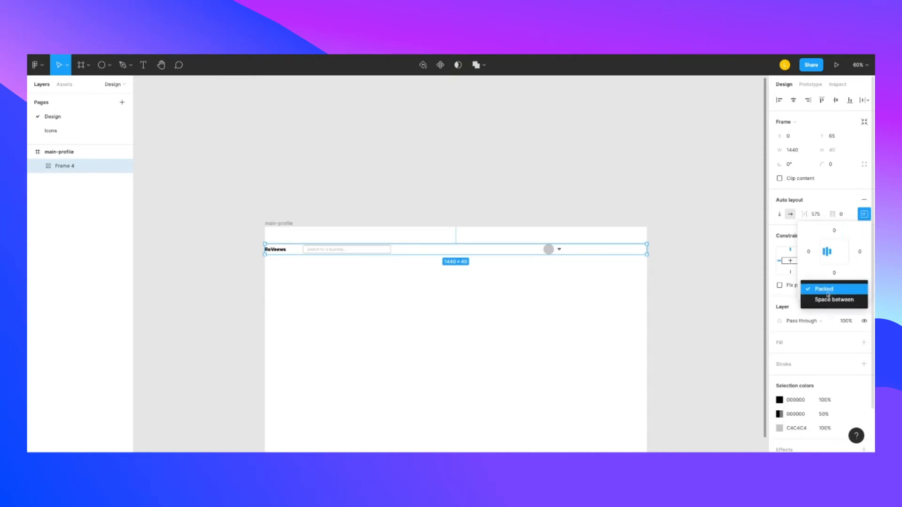
click(827, 302)
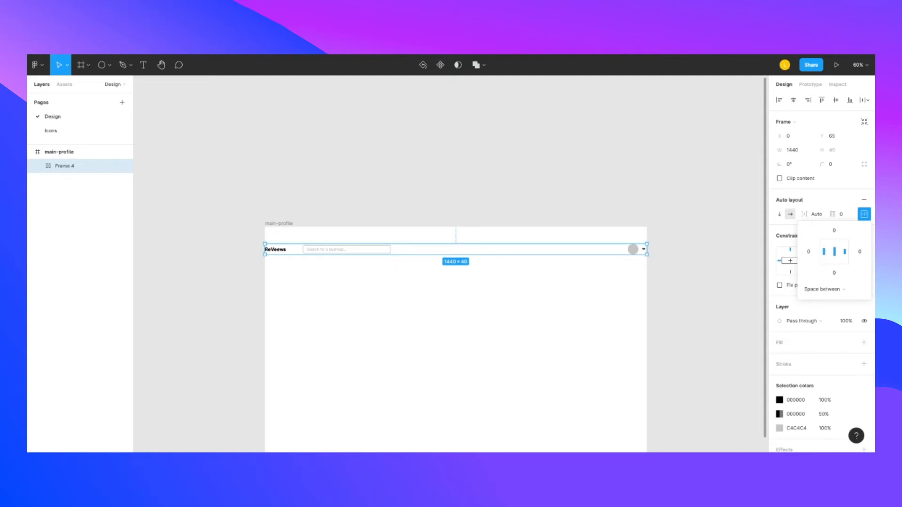
click(390, 275)
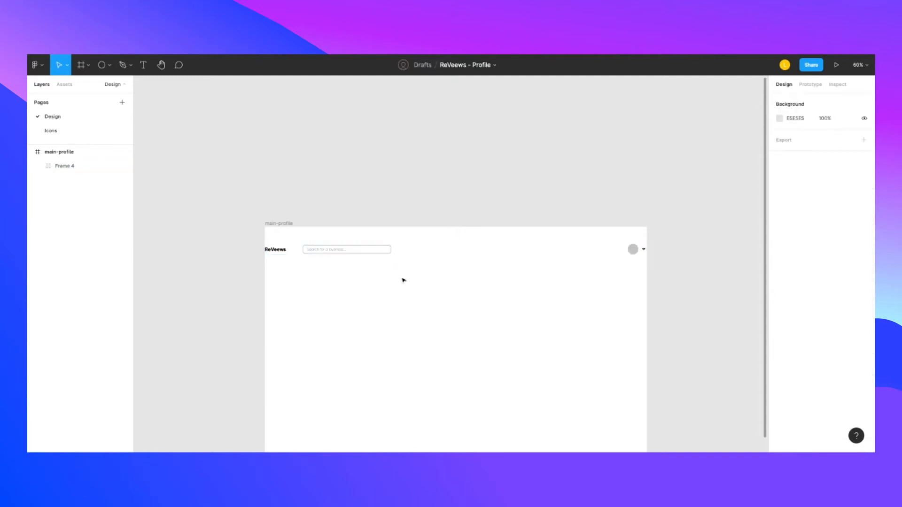
- Try a padding of 32 on both the right and left sides of the header frame
click(451, 253)
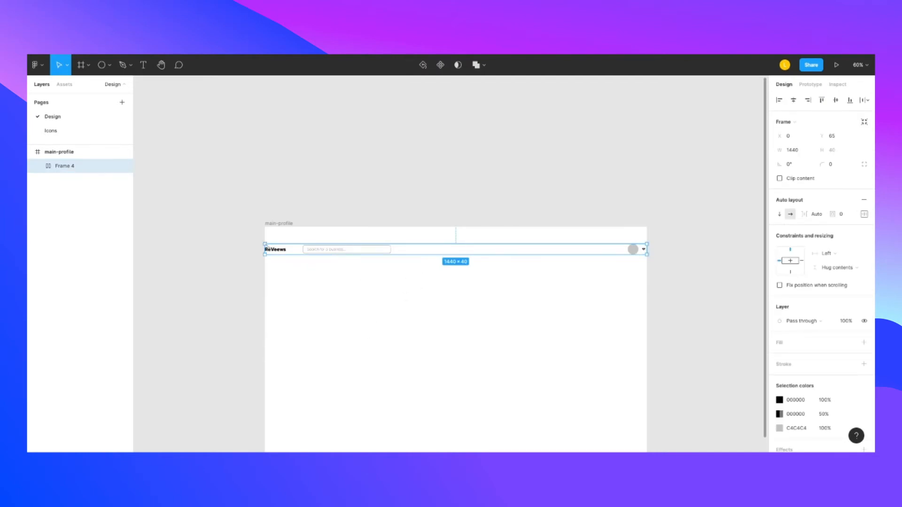
click(425, 312)
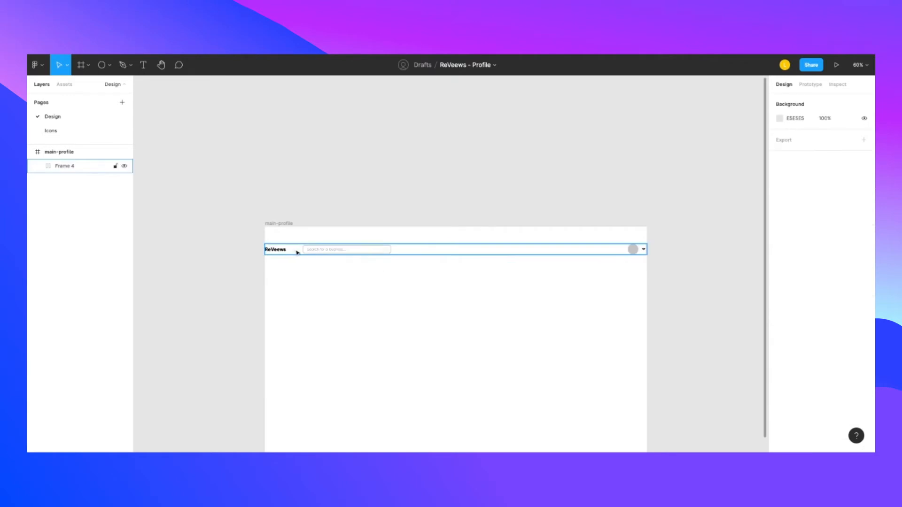
click(505, 255)
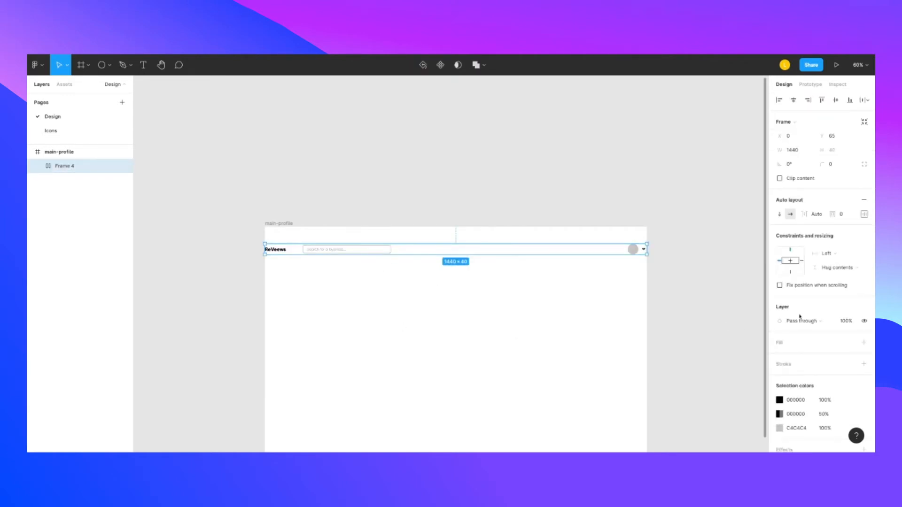
click(865, 214)
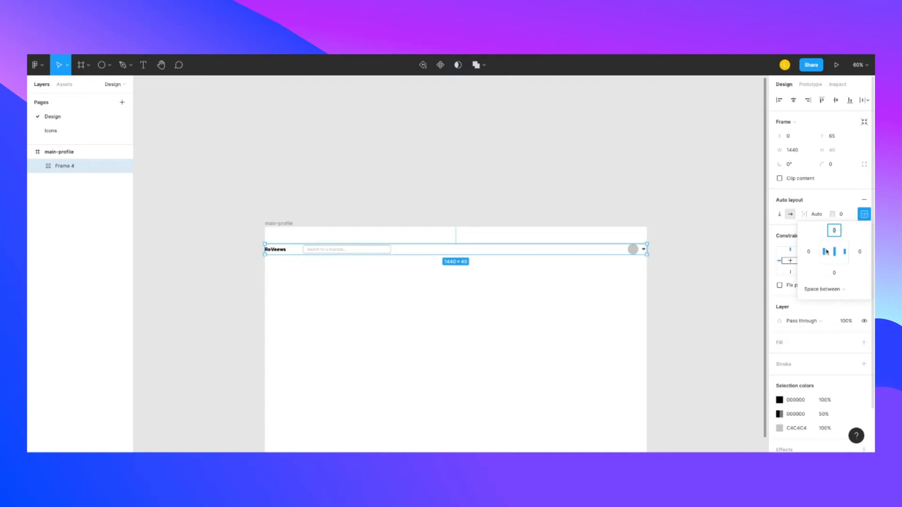
click(860, 252)
text(32)
key(Return)
click(808, 252)
text(32)
key(Return)
- Set the header frame's left padding to 40 and give the right side the same padding
click(807, 252)
text(40)
key(Return)
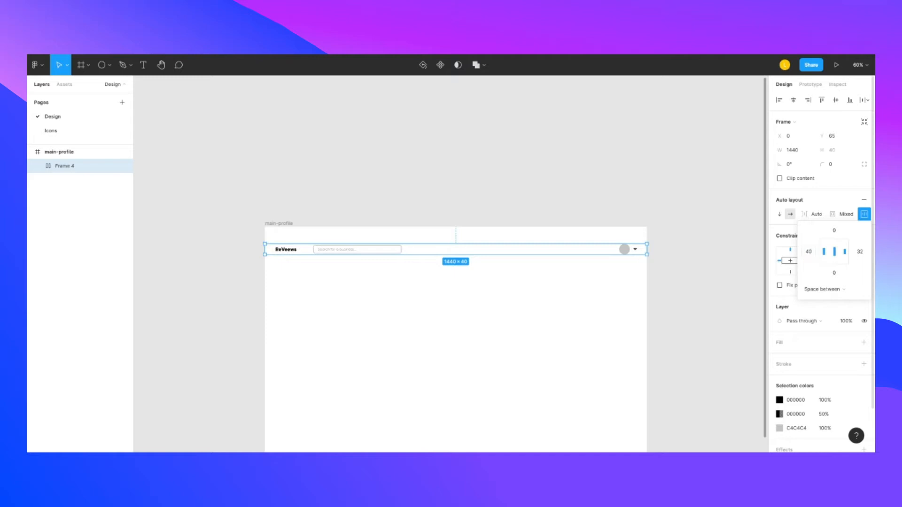
click(860, 253)
key(Return)
click(539, 351)
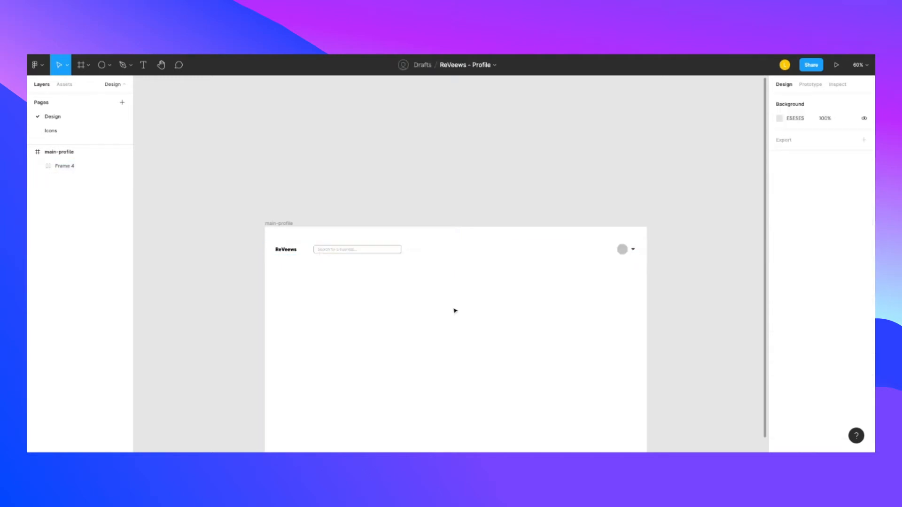
- Rename the full-width header frame as "Header"
click(451, 253)
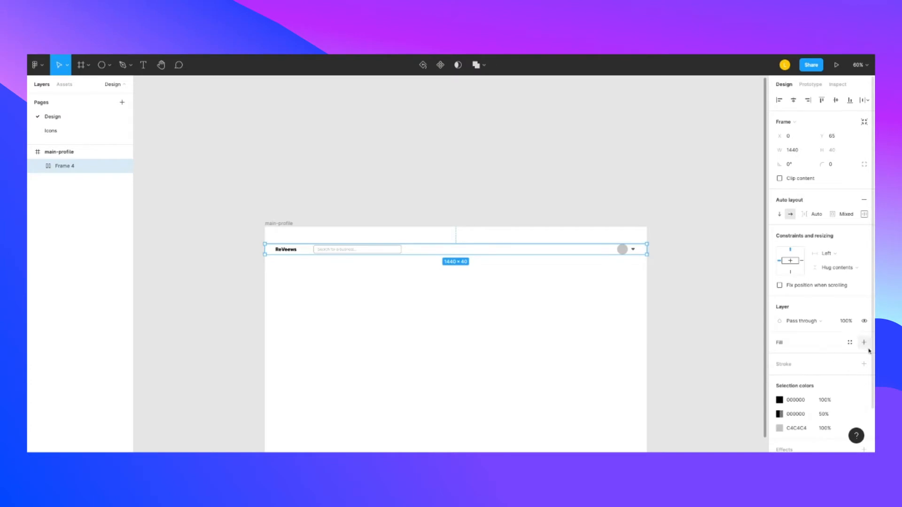
click(248, 241)
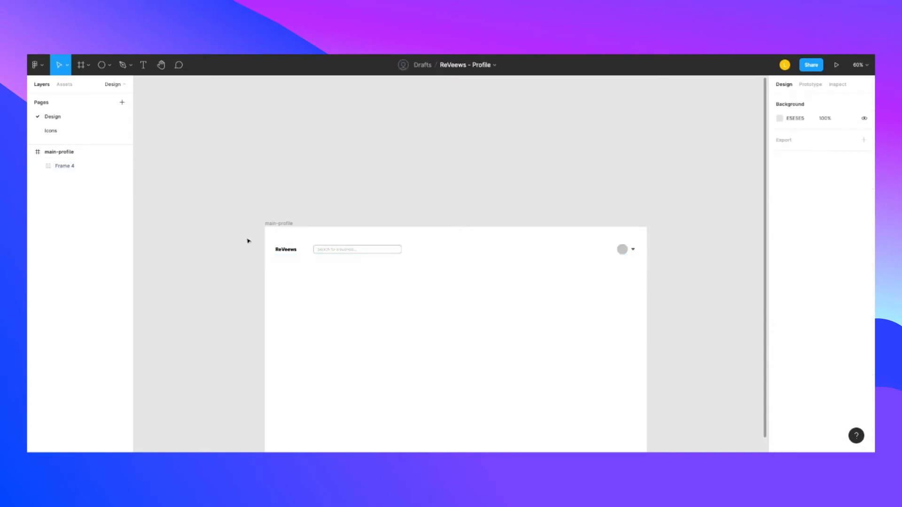
double_click(66, 167)
text(Header)
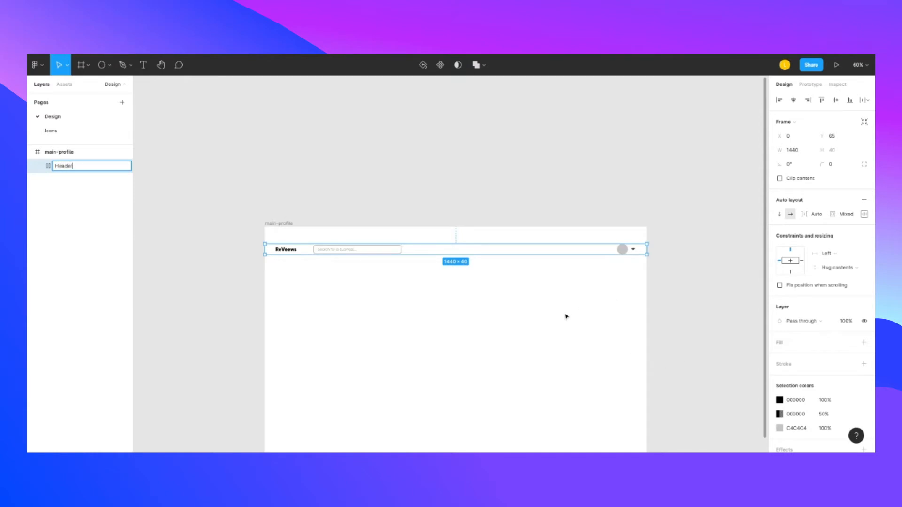
- Add a solid dark blue fill, 001C64, to the Header frame
click(864, 343)
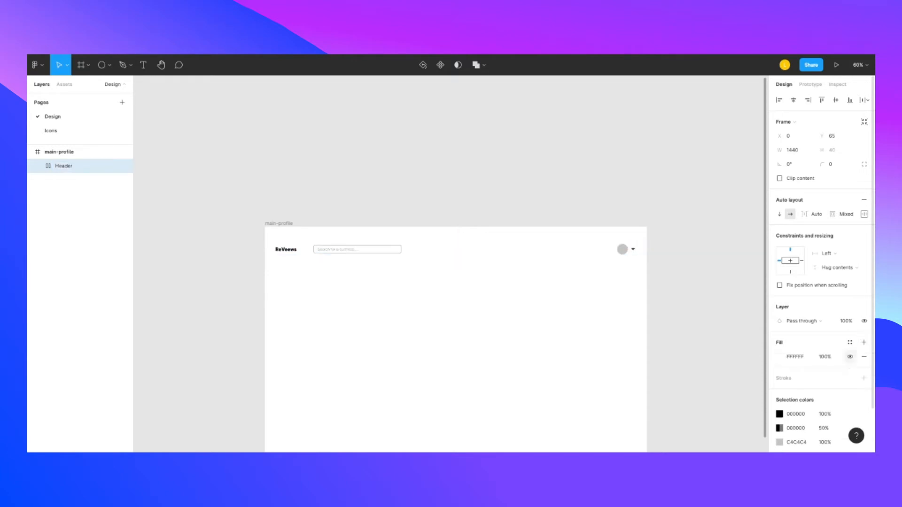
click(780, 357)
click(731, 350)
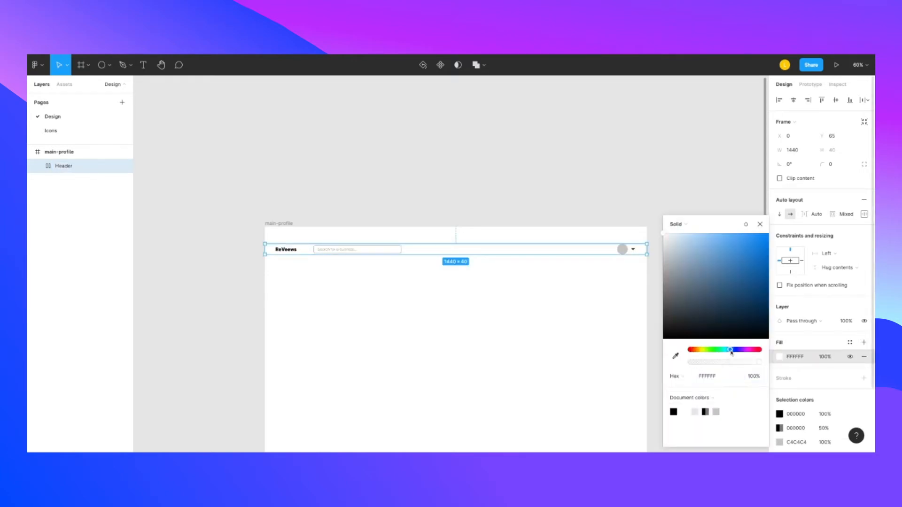
drag(731, 352, 731, 353)
drag(753, 309, 762, 274)
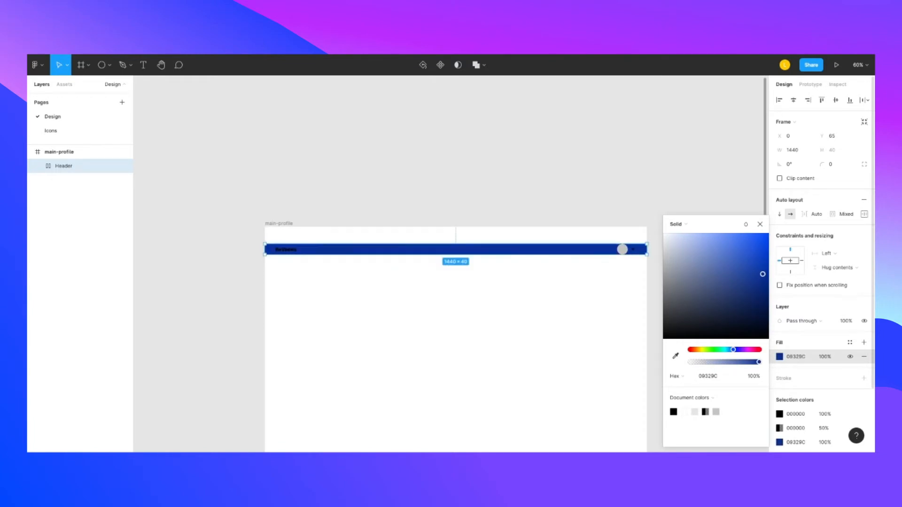
drag(763, 274, 768, 298)
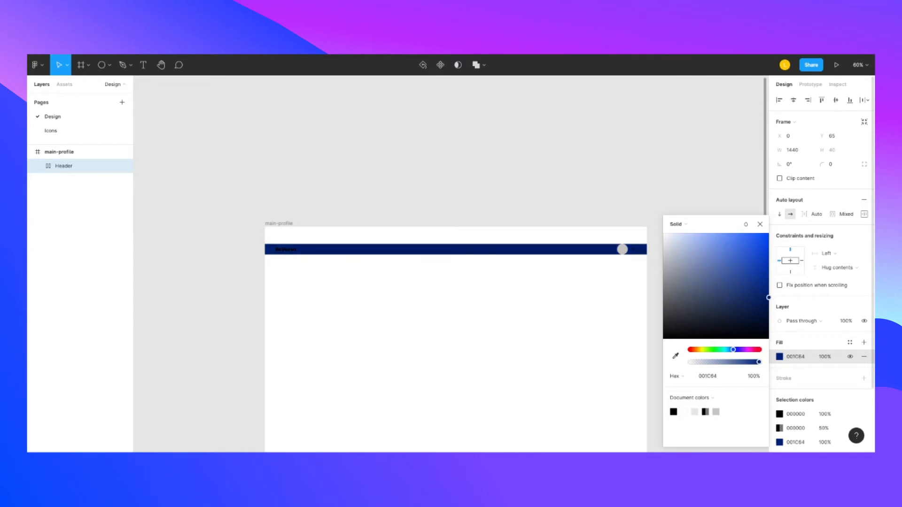
click(438, 312)
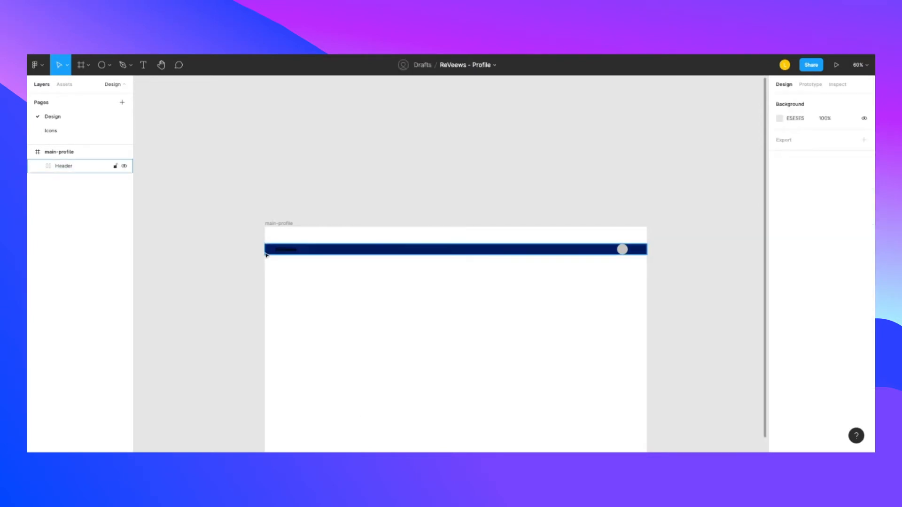
- Change the ReVeews logo text's fill in the header to white, FFFFFF
click(279, 253)
key(shift+a)
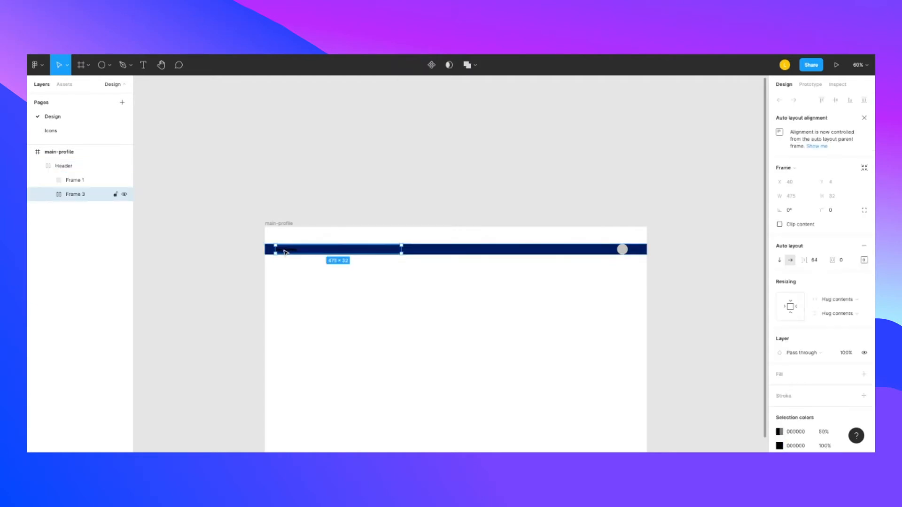
click(285, 252)
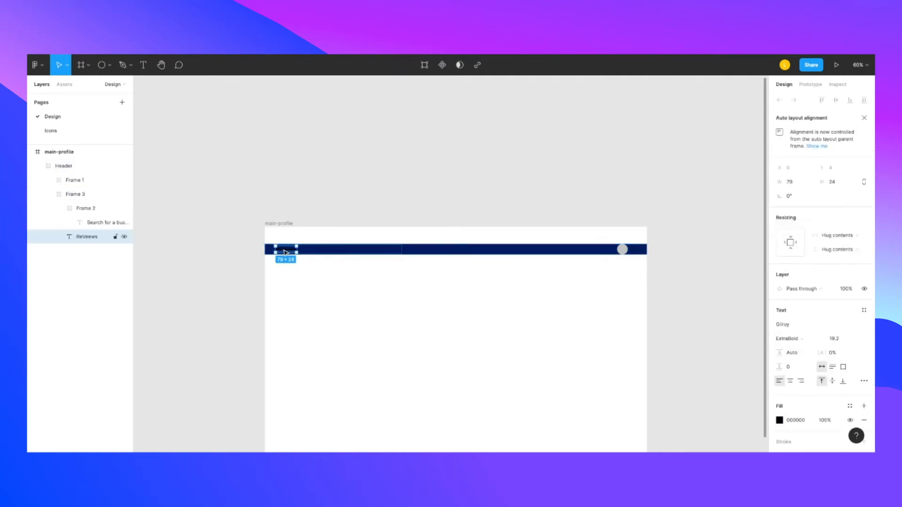
click(779, 420)
text(FFFFFF)
key(Return)
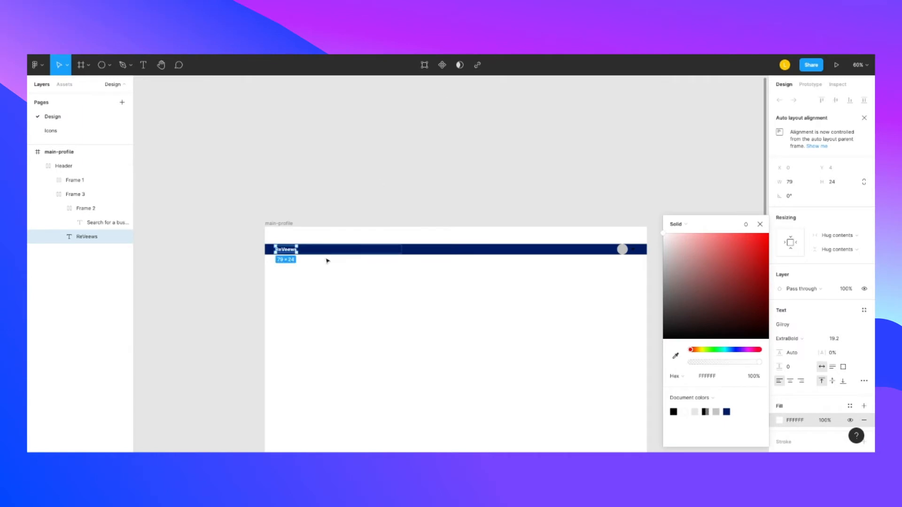
- Change the search field's stroke colour to white, FFFFFF
click(331, 252)
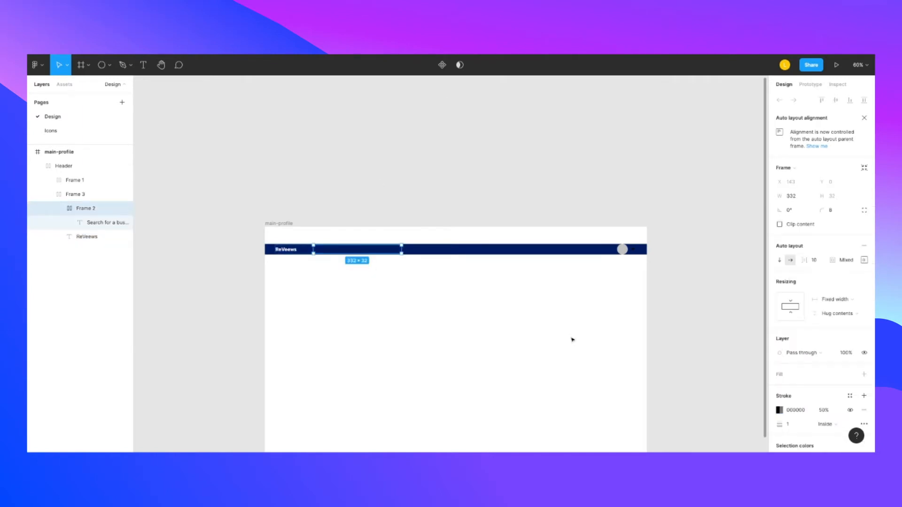
click(779, 410)
text(FFFFFF)
key(Return)
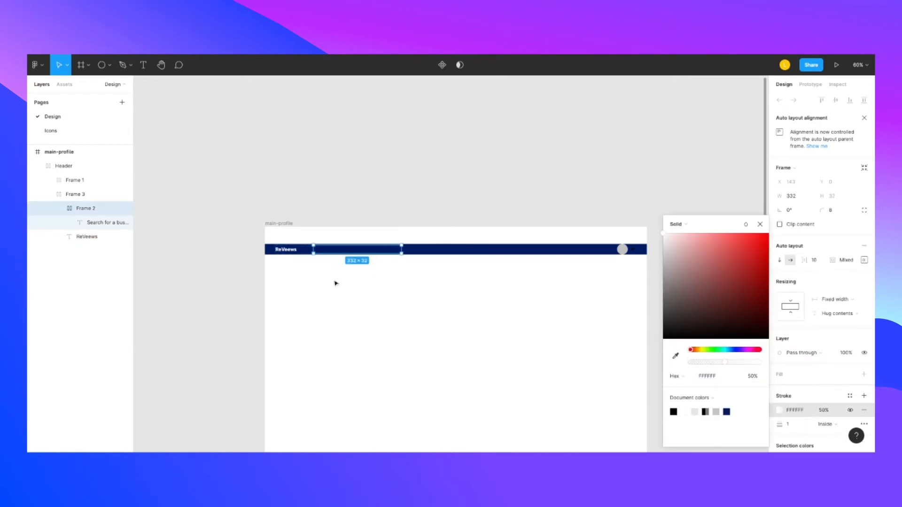
- Lighten the fill colour of the search field's placeholder text so it contrasts with the dark blue header
double_click(327, 252)
click(779, 420)
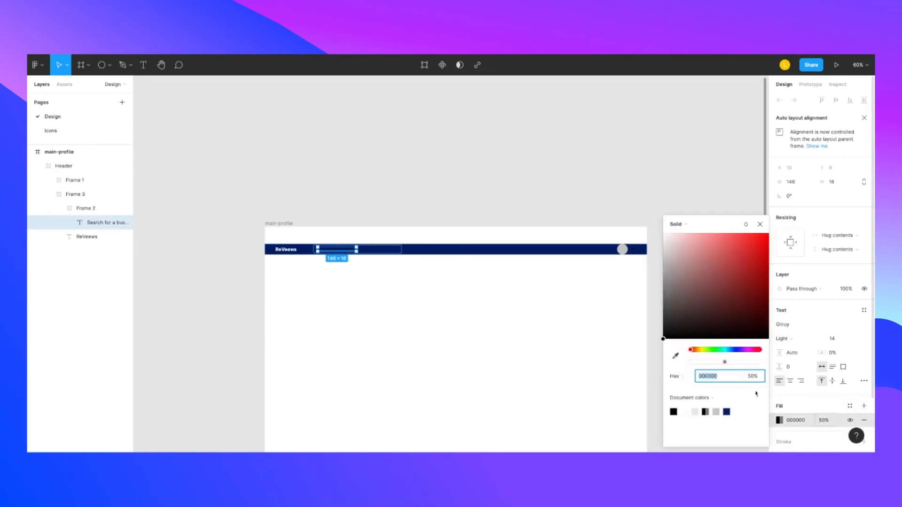
click(696, 285)
click(472, 395)
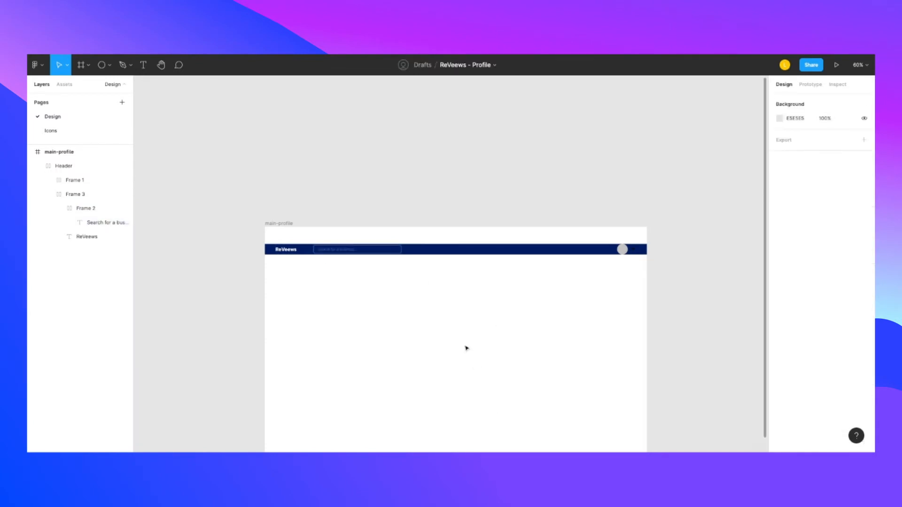
- Set the opacity of the search field's white stroke to 80%
double_click(398, 253)
click(398, 253)
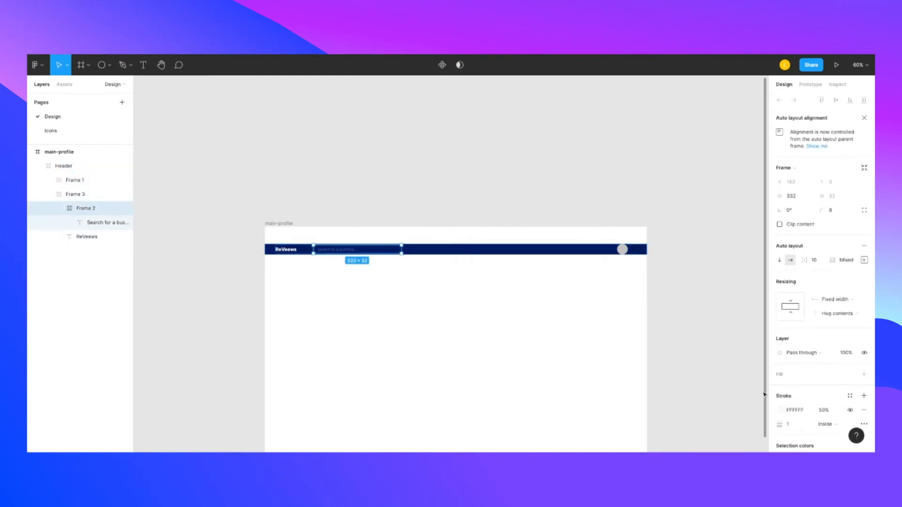
click(823, 410)
text(80)
key(Return)
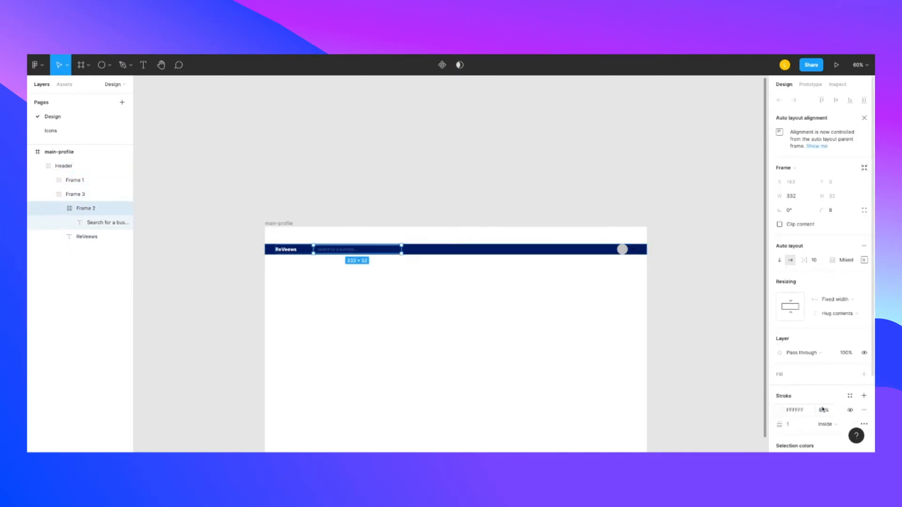
- Set the fill opacity of the search field's white placeholder text to 80%
click(342, 250)
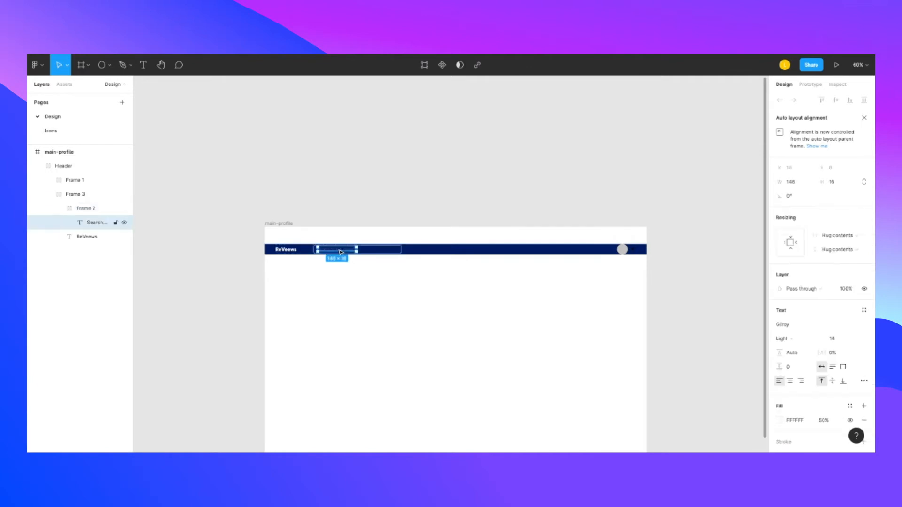
click(820, 420)
text(50)
key(Return)
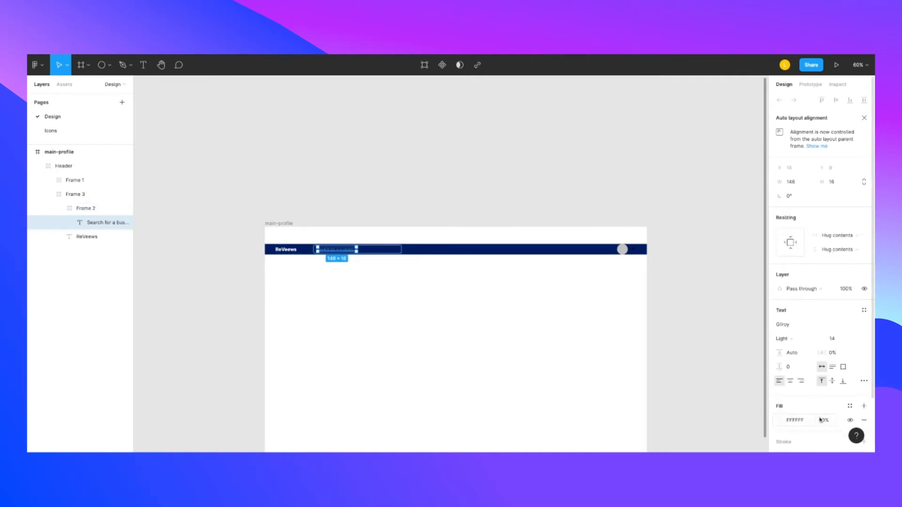
- Change the colour of the chevron icon beside the header's avatar to white, FFFFFF
click(635, 250)
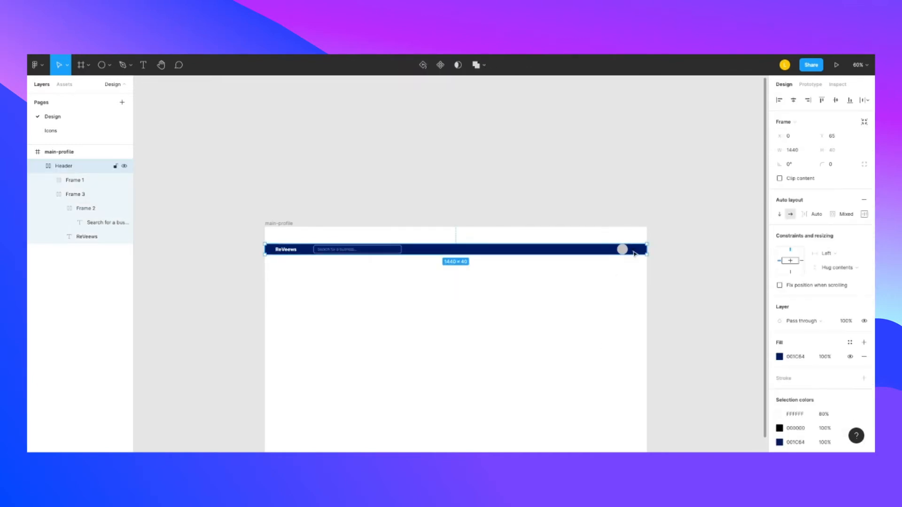
click(634, 253)
click(634, 252)
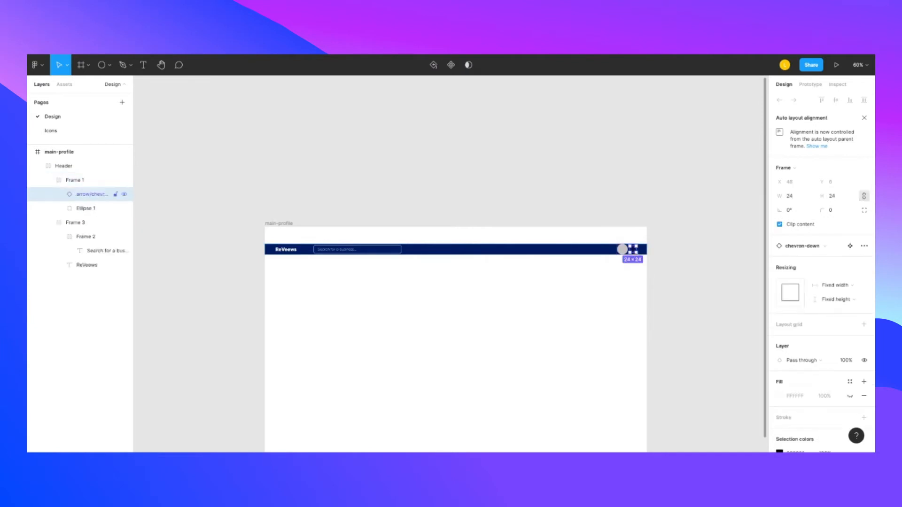
scroll(817, 411, down, 2)
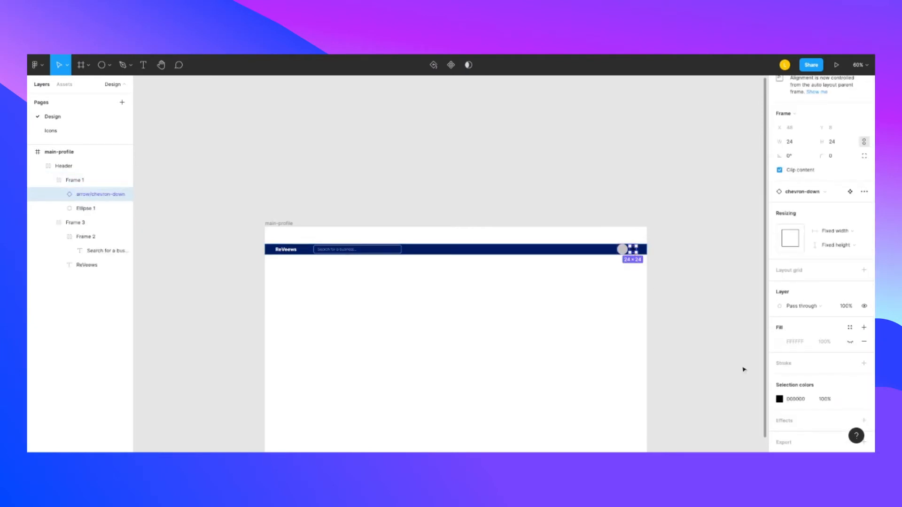
click(779, 399)
click(724, 274)
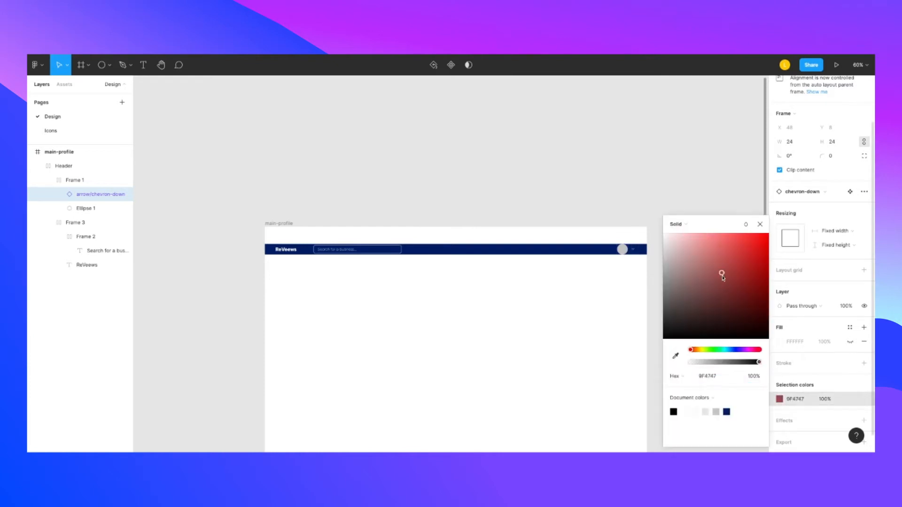
click(550, 165)
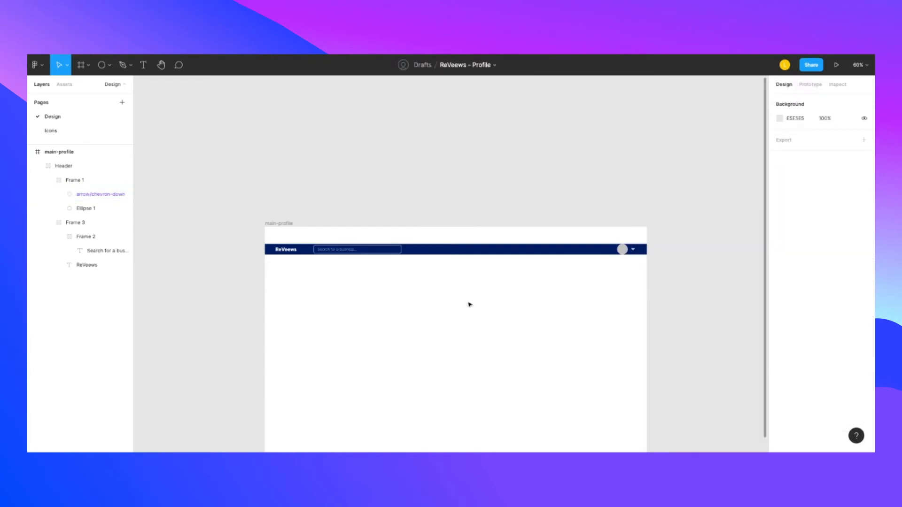
- Set the header's top and bottom auto layout padding to 16 each
click(469, 248)
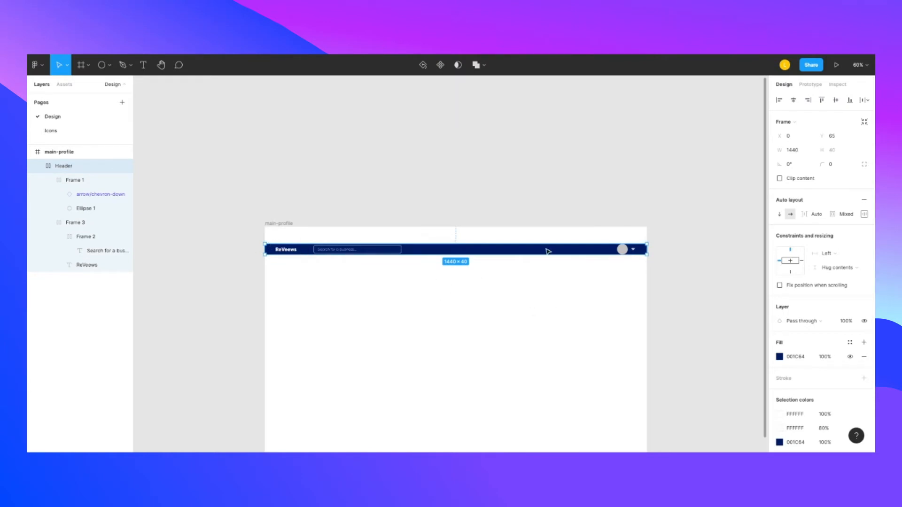
click(863, 215)
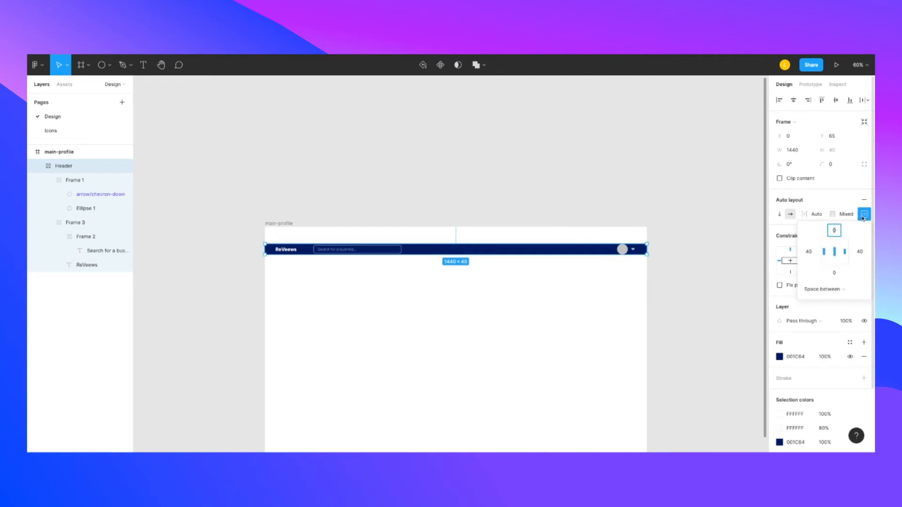
text(16)
key(Return)
click(835, 273)
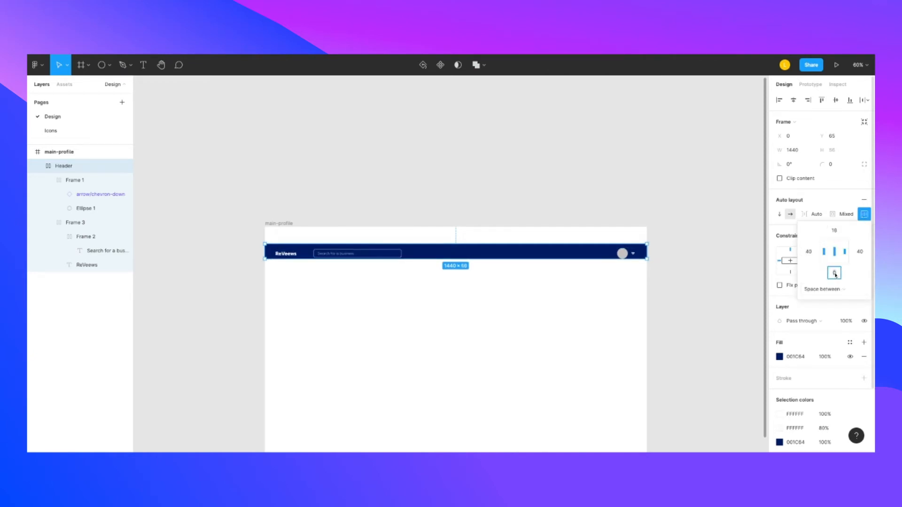
text(16)
key(Return)
click(580, 306)
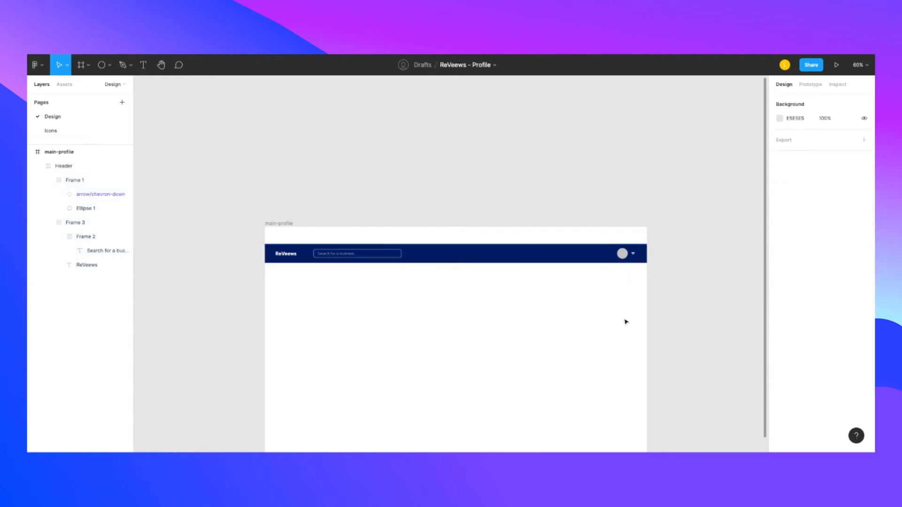
- Raise the opacity of the search field's white stroke to 90%
double_click(367, 258)
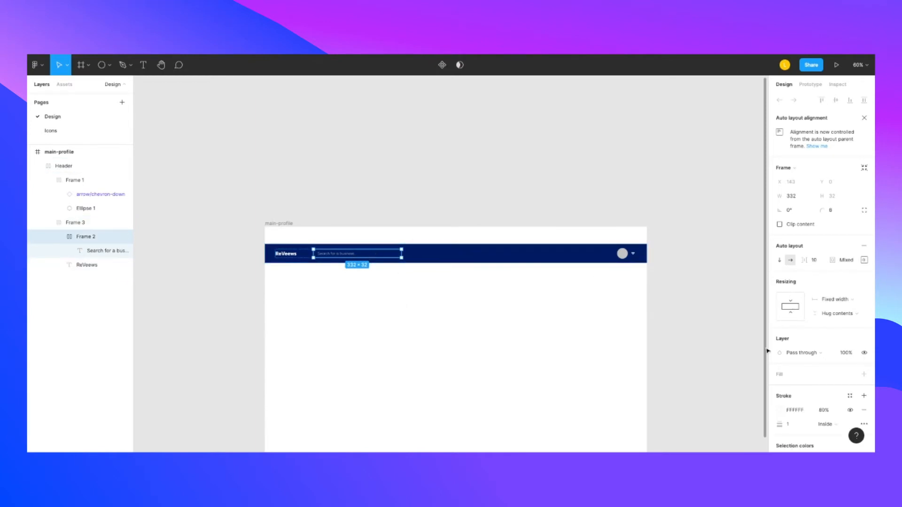
click(423, 308)
click(343, 254)
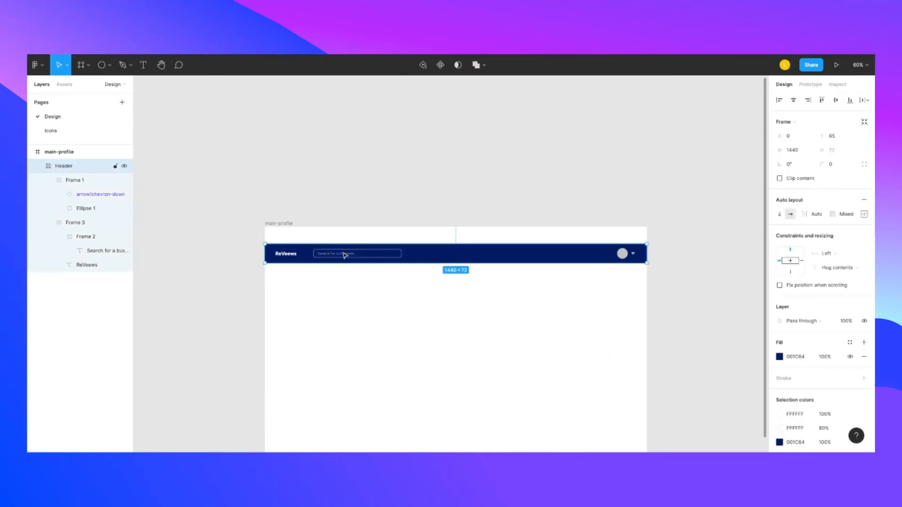
double_click(343, 254)
double_click(343, 254)
click(824, 410)
text(90)
key(Return)
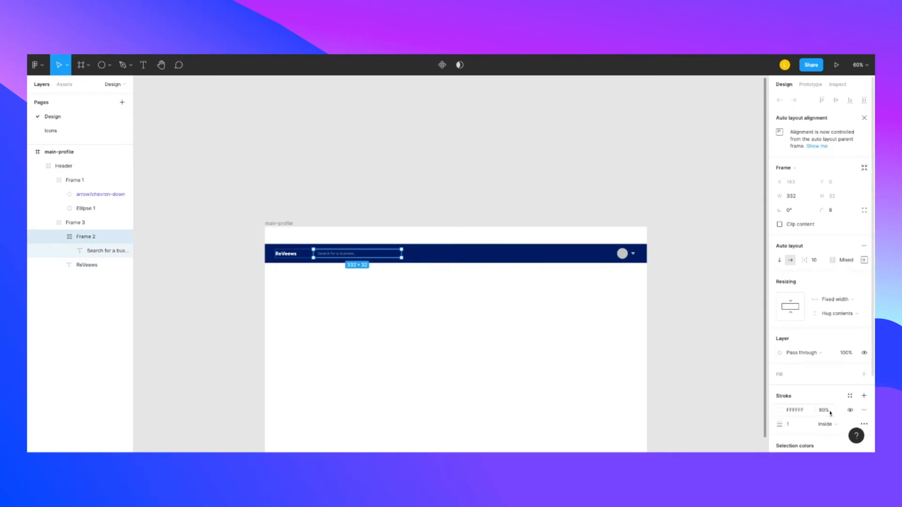
- Raise the fill opacity of the search field's placeholder text to 90%
double_click(349, 254)
double_click(349, 254)
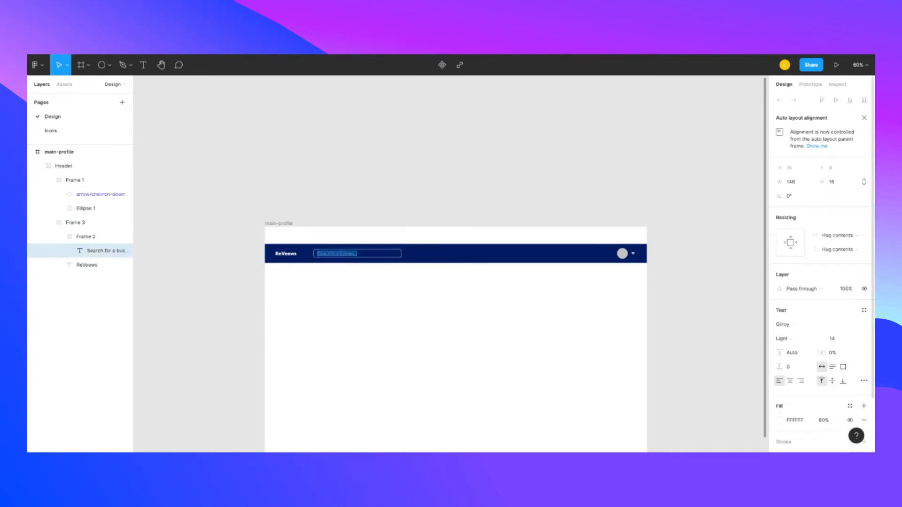
click(825, 420)
text(90)
key(Return)
click(415, 320)
- Align the header to the top edge of the main-profile frame
scroll(416, 320, up, 2)
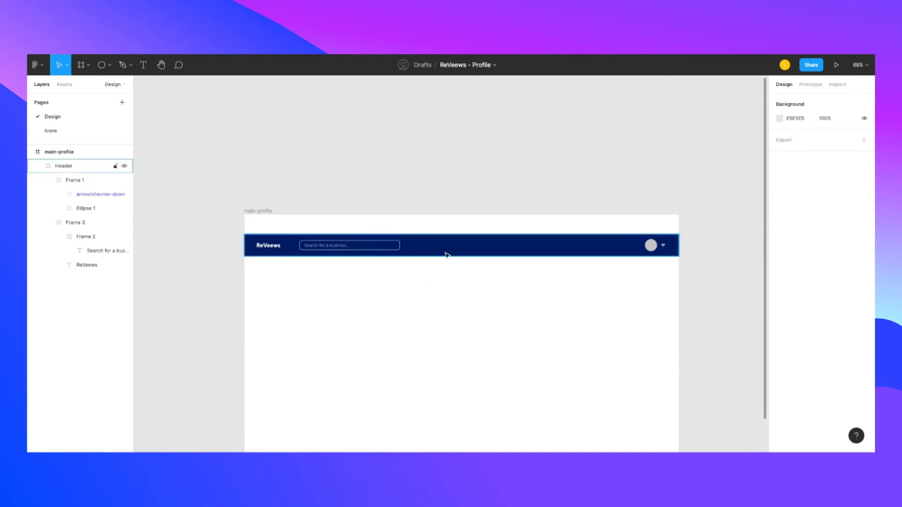
click(447, 256)
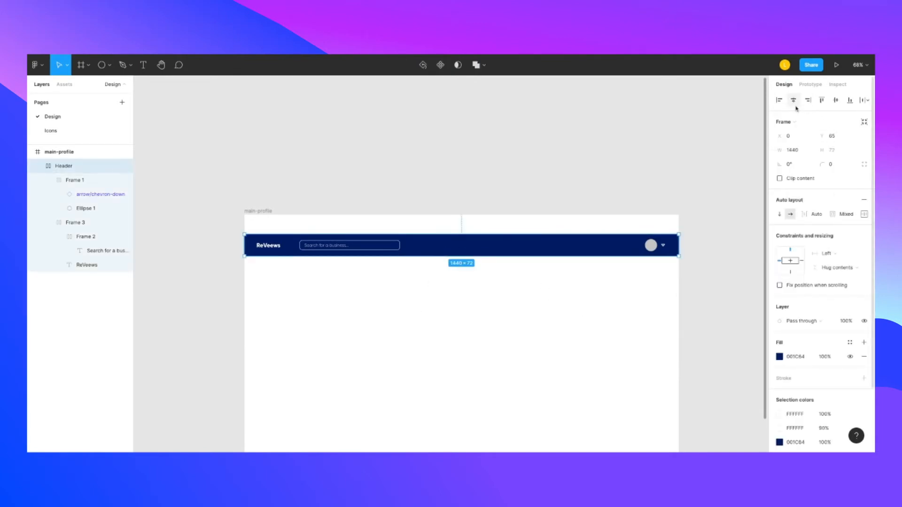
click(822, 100)
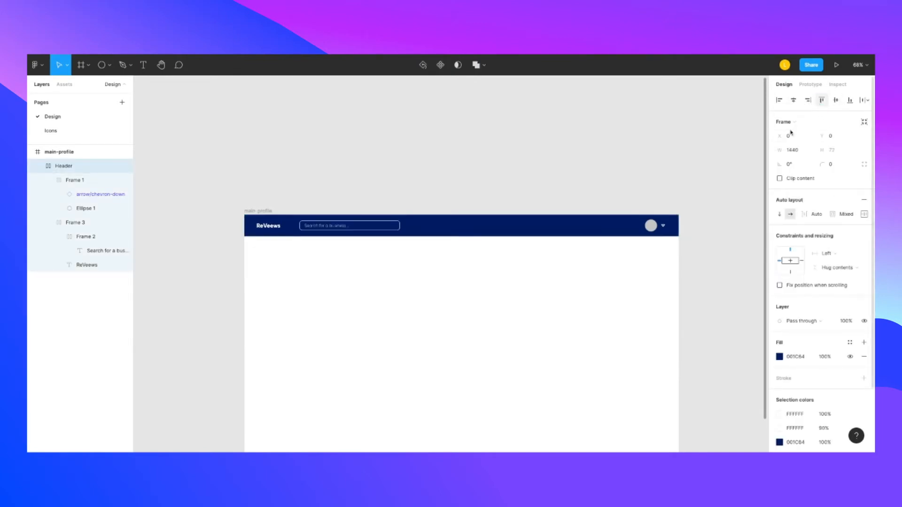
click(614, 313)
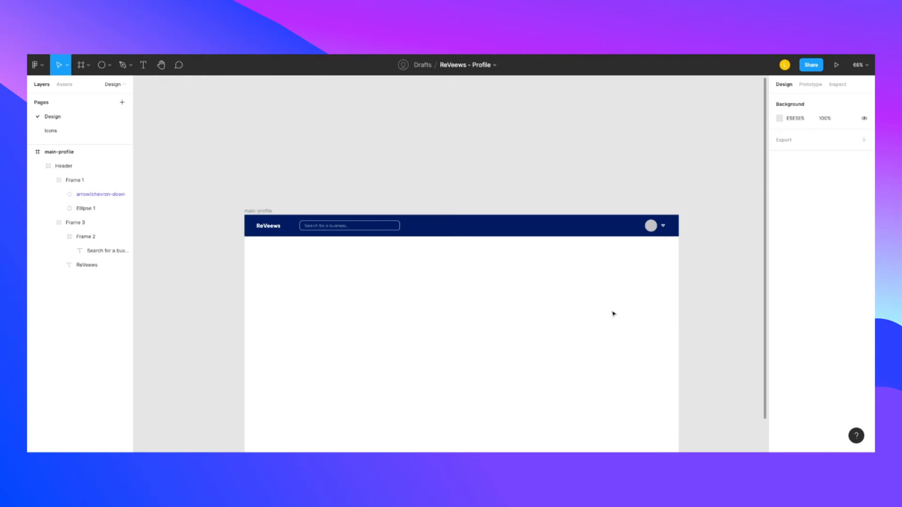
- Fill the header's grey avatar circle with a photo using the Avatars plugin
double_click(653, 229)
click(651, 228)
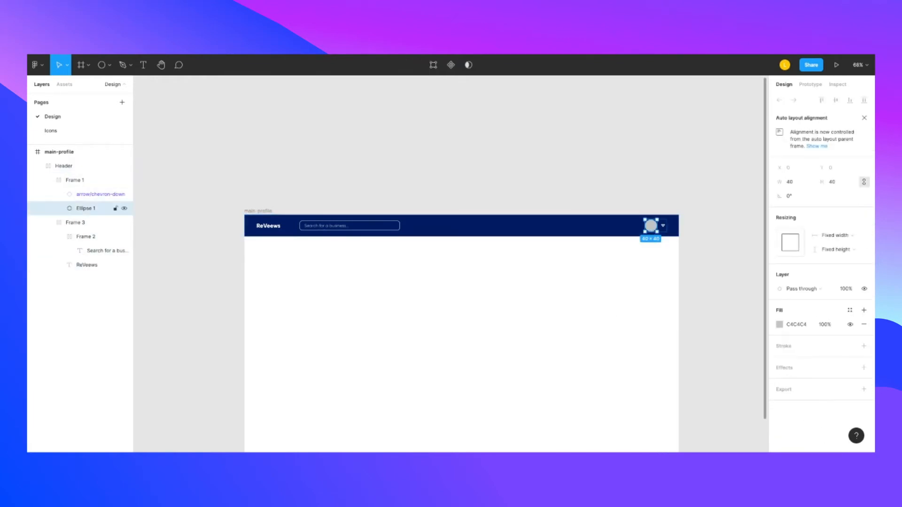
right_click(653, 229)
mouse_move(686, 367)
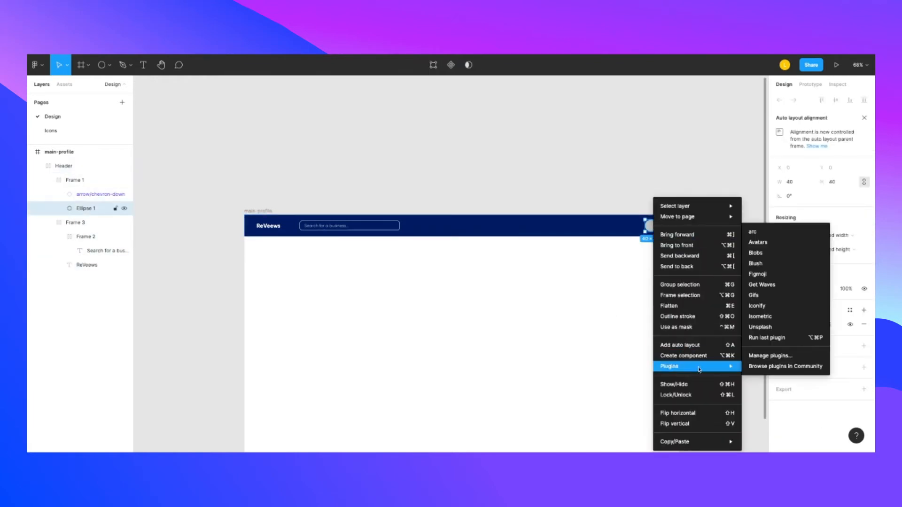
click(775, 242)
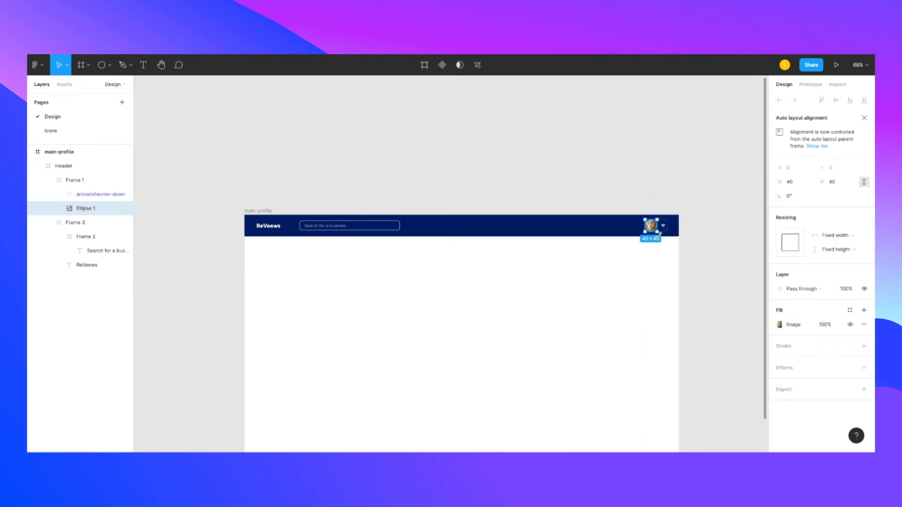
- Rerun the Avatars plugin on the avatar circle to swap its photo for a different portrait
scroll(660, 233, up, 5)
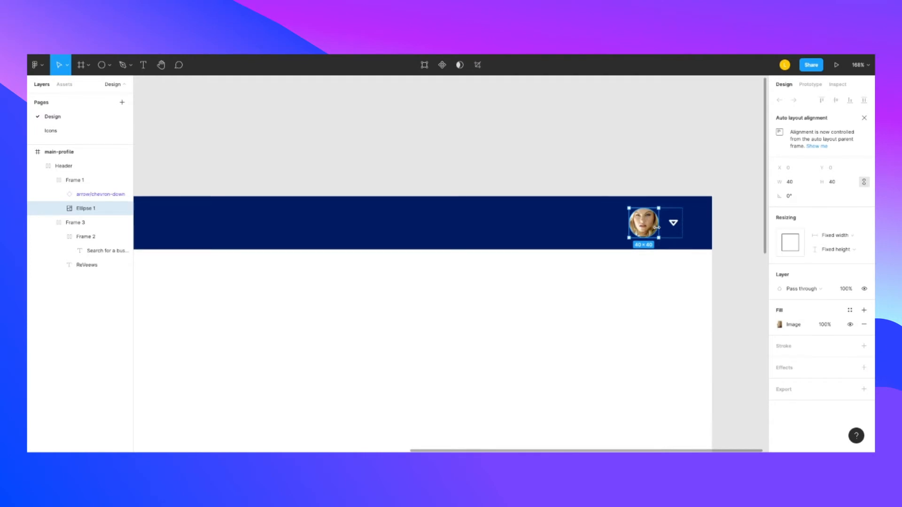
key(ctrl+alt+p)
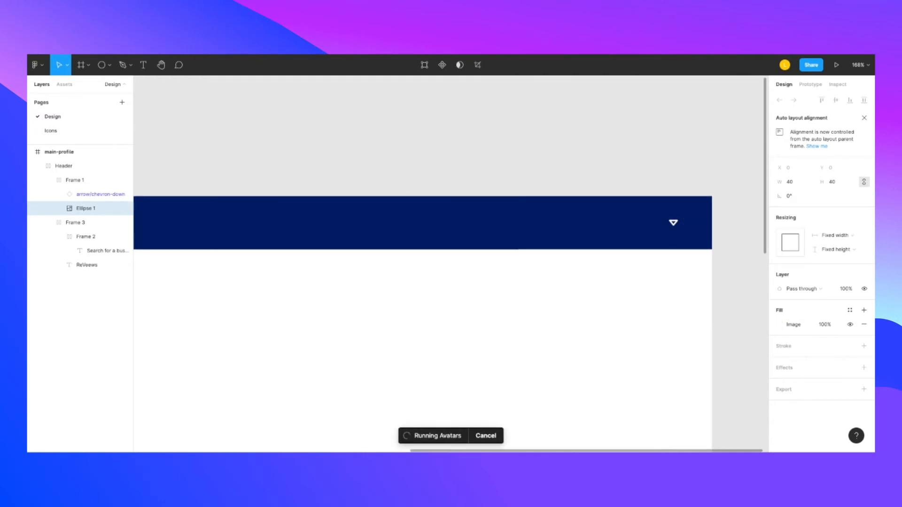
key(ctrl+alt+p)
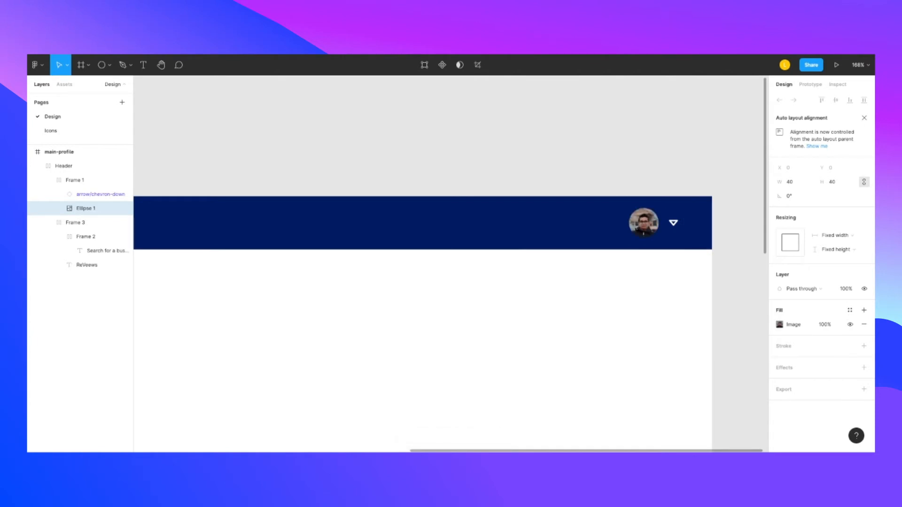
click(628, 311)
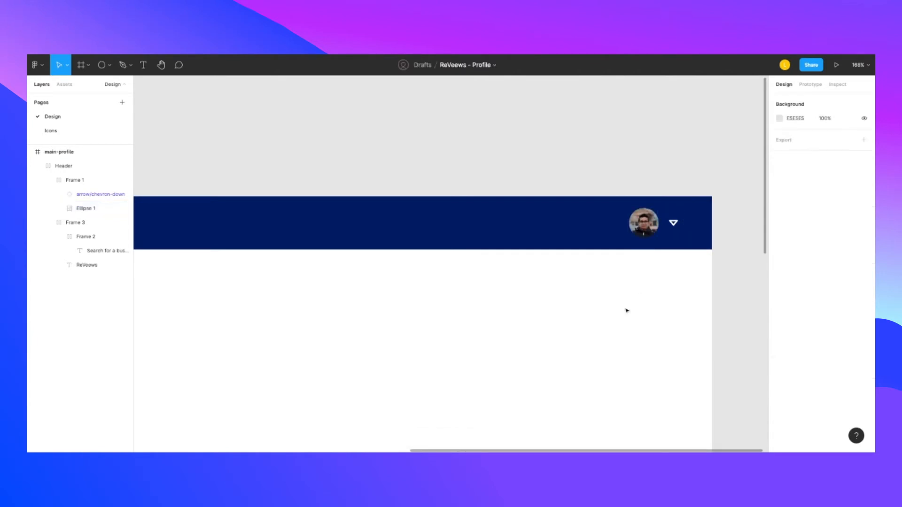
- Widen the search field rightwards until its right edge reaches about the middle of the header
scroll(627, 311, down, 5)
scroll(627, 311, left, 1)
scroll(627, 311, down, 1)
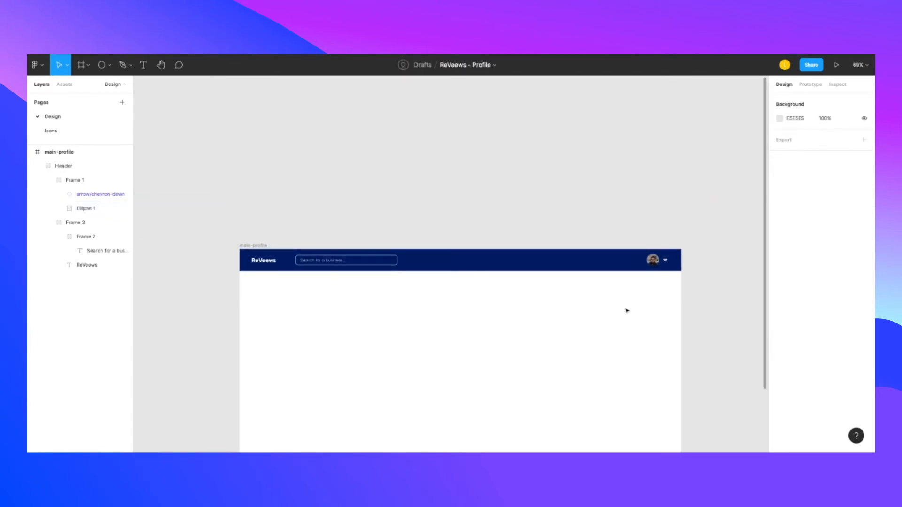
click(354, 260)
double_click(358, 260)
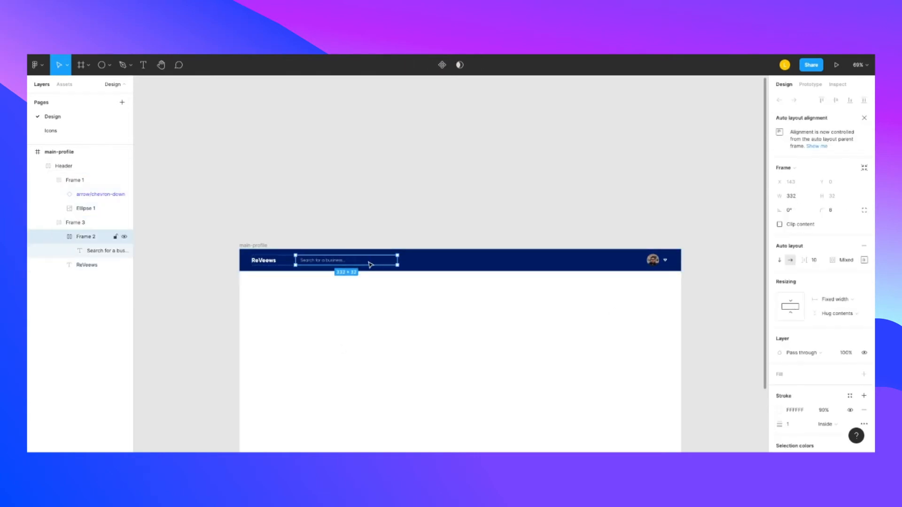
drag(397, 261, 421, 262)
click(416, 287)
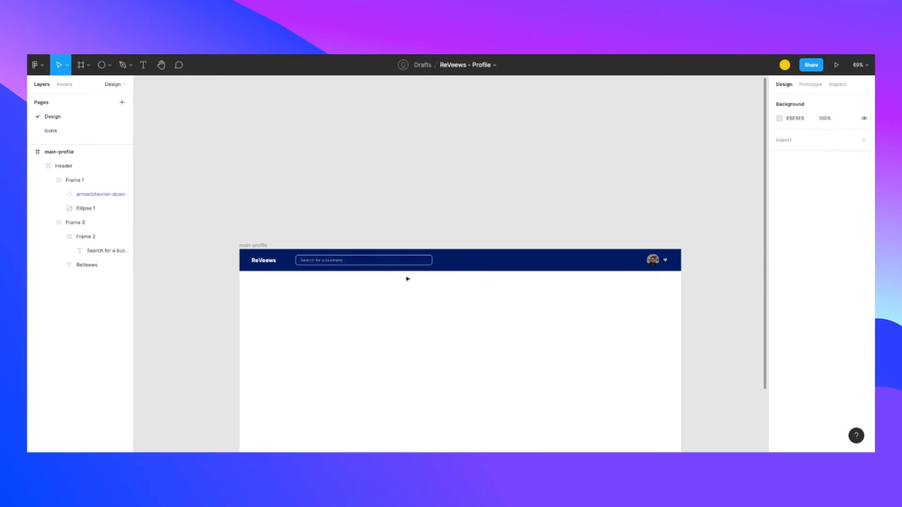
double_click(379, 264)
click(362, 346)
double_click(416, 264)
double_click(416, 264)
drag(435, 264, 463, 264)
click(497, 208)
- Rename Frame 1, which holds the header's avatar and chevron, to Right Side
scroll(469, 354, down, 2)
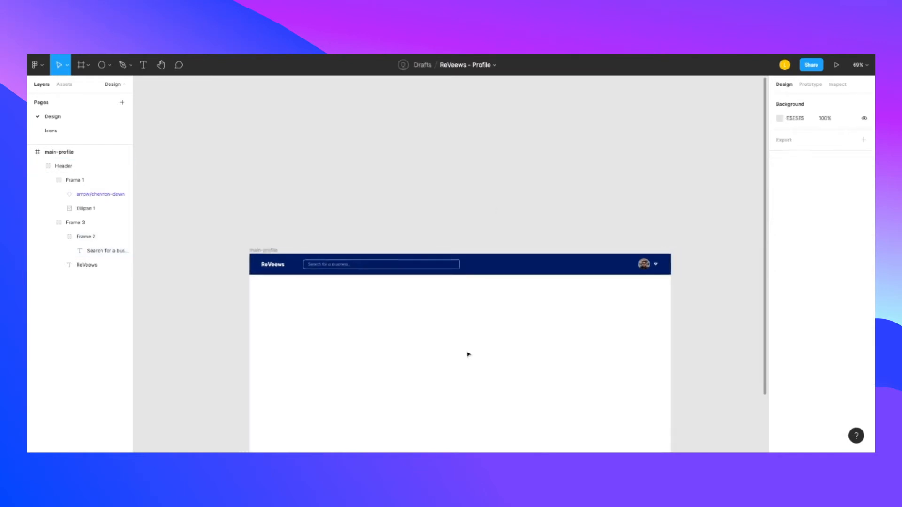
scroll(468, 354, down, 1)
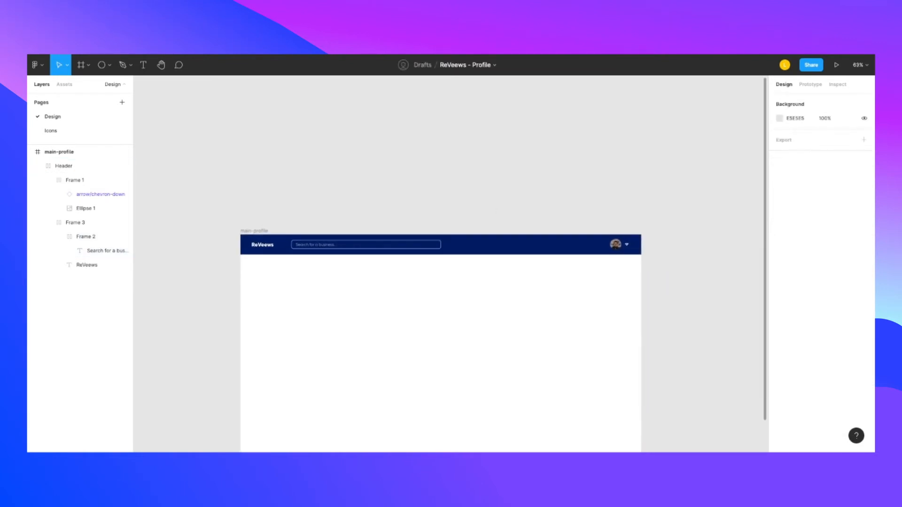
click(343, 252)
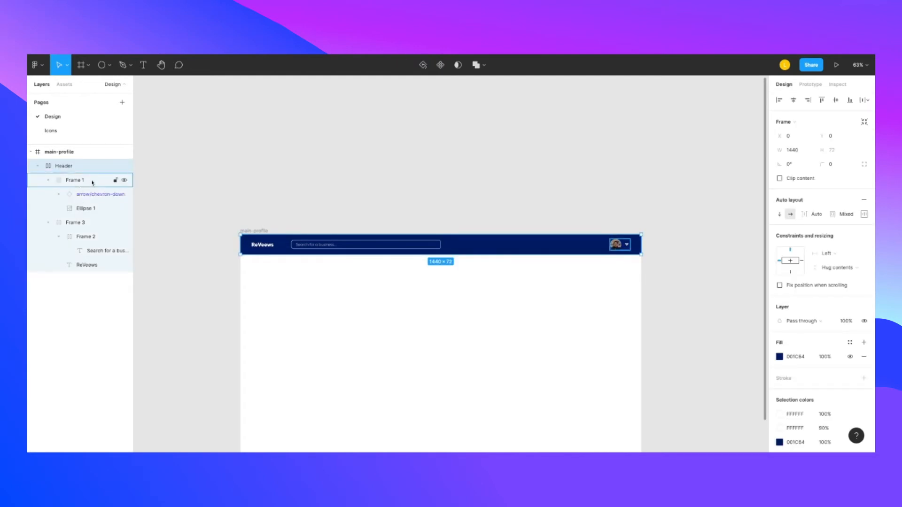
click(83, 187)
double_click(82, 182)
text(Right Side)
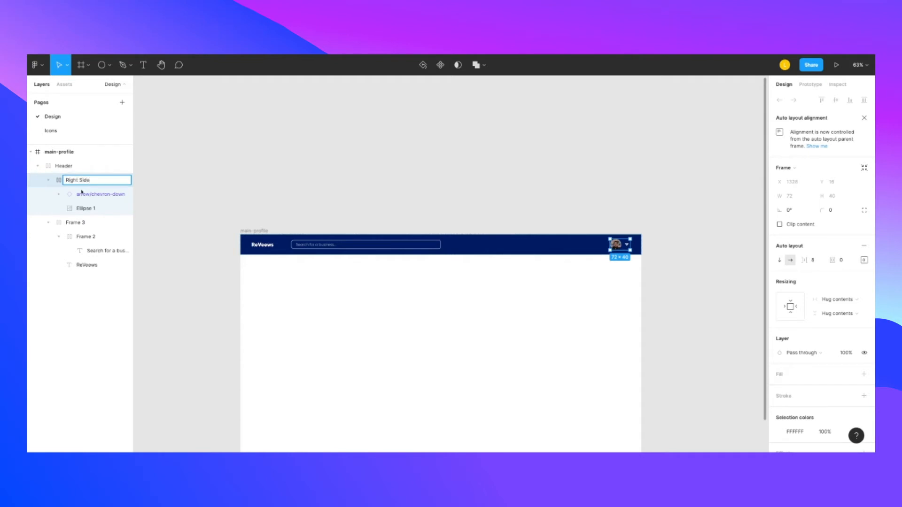
- Rename Frame 3, which holds the logo text and search field, to Left Side
click(75, 223)
double_click(77, 224)
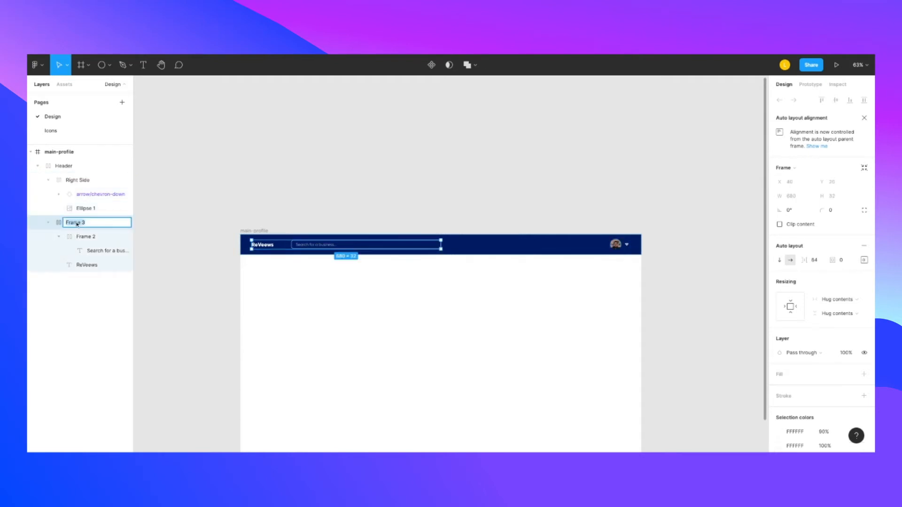
text(Left Side)
click(246, 397)
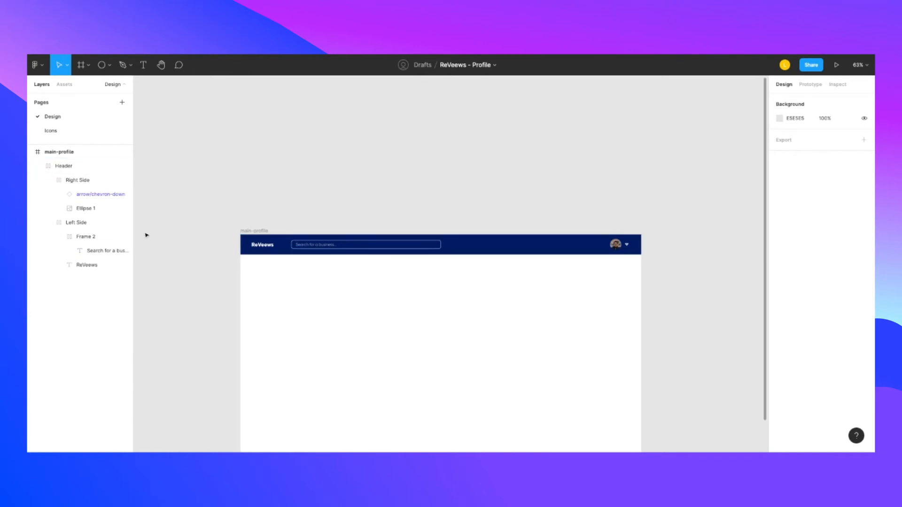
- Rename Frame 2, which holds the search placeholder text, to Search Bar
click(86, 239)
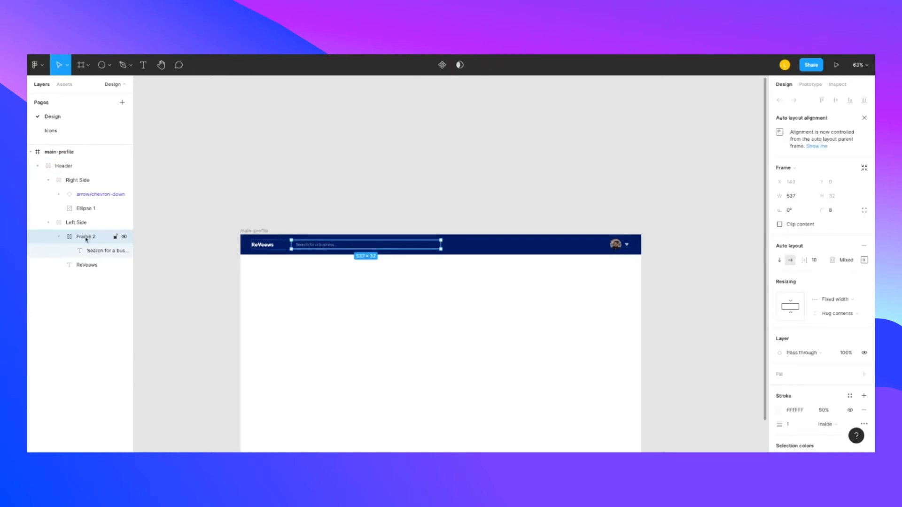
double_click(86, 237)
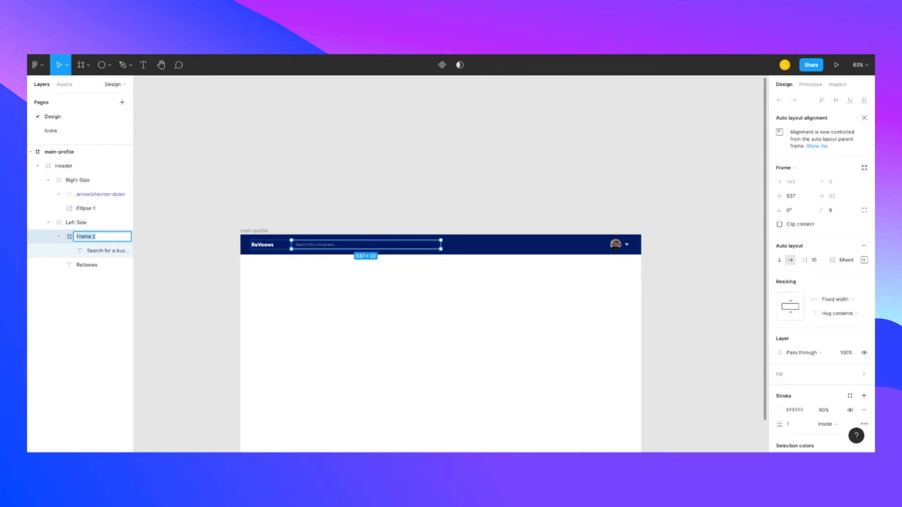
text(Search Bar)
click(333, 306)
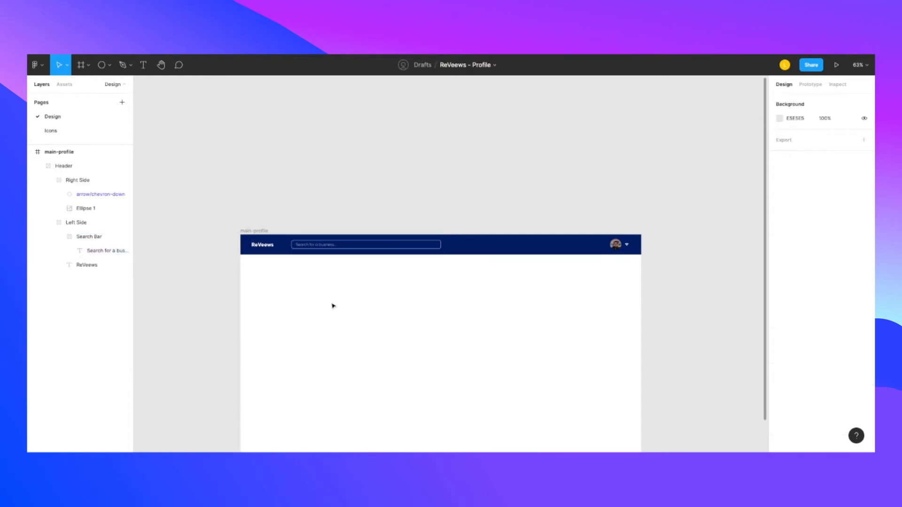
- Draw a 200 × 200 circle on the white page area below the header's logo and search field
scroll(458, 379, down, 1)
scroll(457, 379, down, 1)
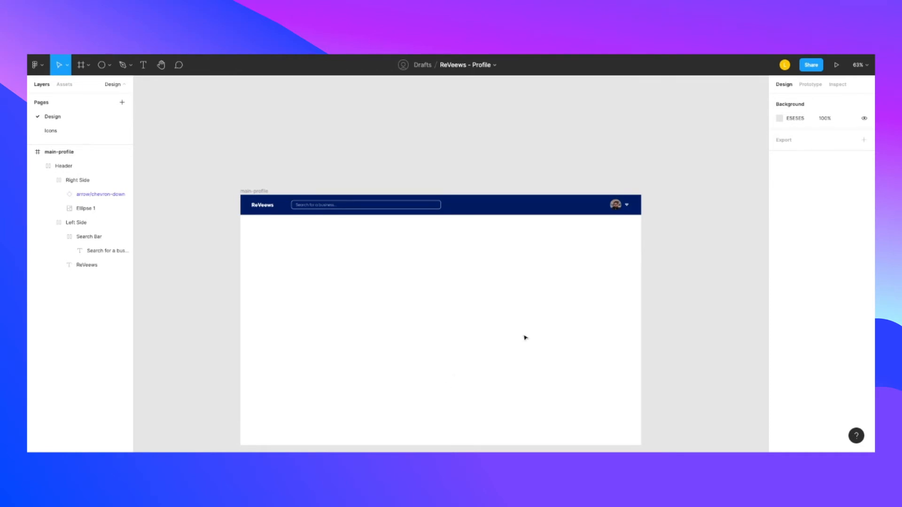
scroll(526, 329, down, 1)
scroll(525, 328, down, 1)
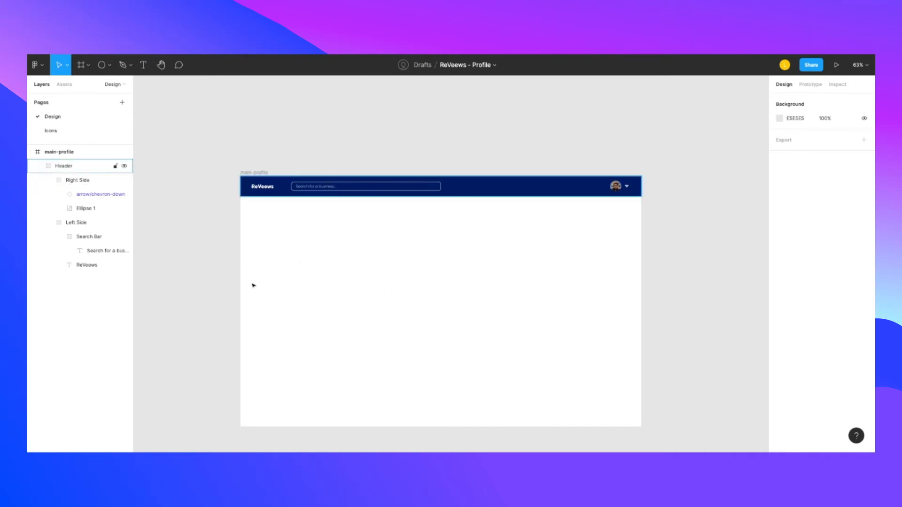
click(110, 65)
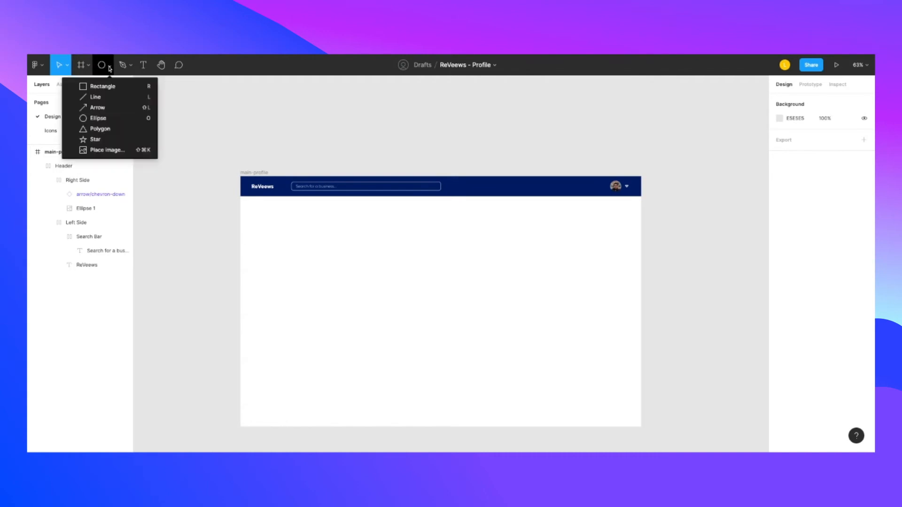
click(98, 118)
mouse_move(302, 252)
mouse_down()
mouse_move(359, 307)
mouse_move(336, 277)
mouse_up()
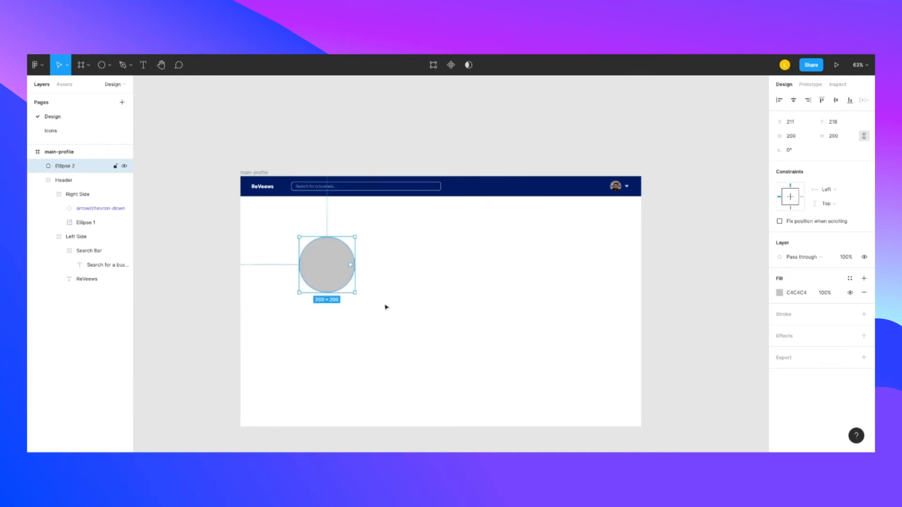
click(393, 295)
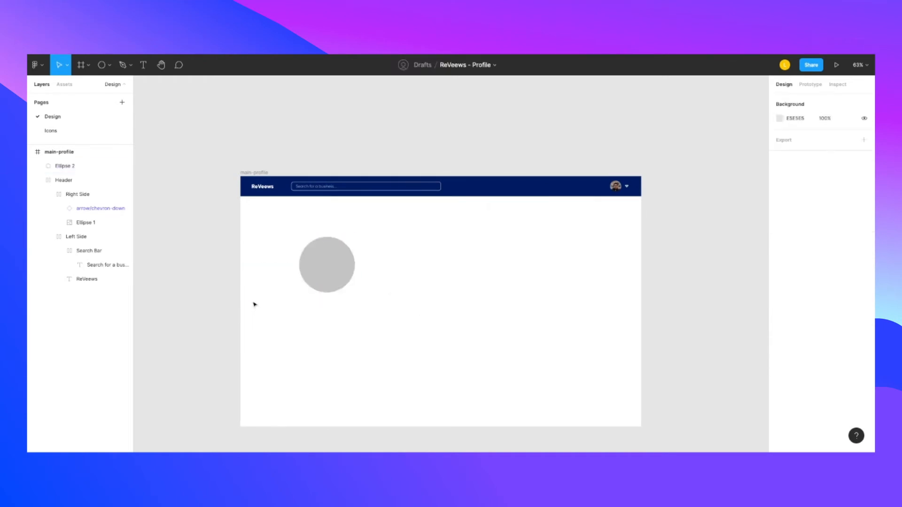
click(145, 66)
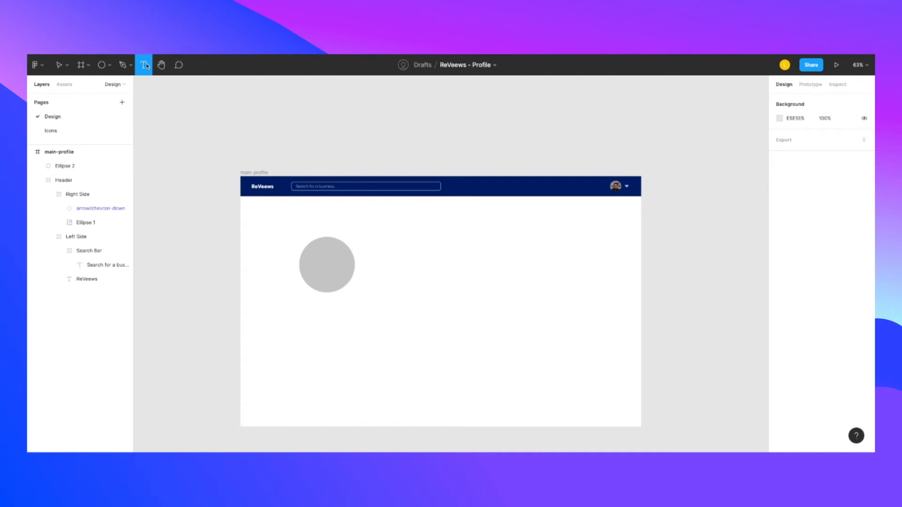
click(313, 313)
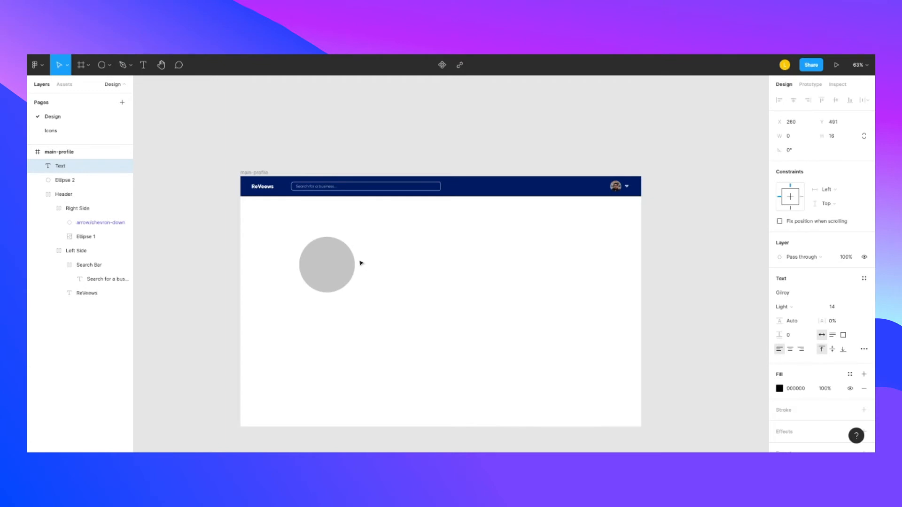
key(Escape)
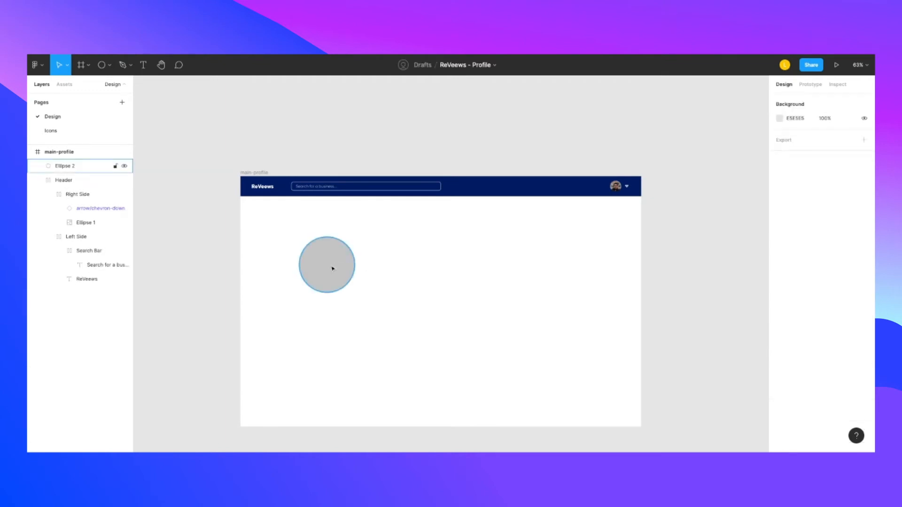
- Delete the grey circle below the header
click(326, 262)
key(Delete)
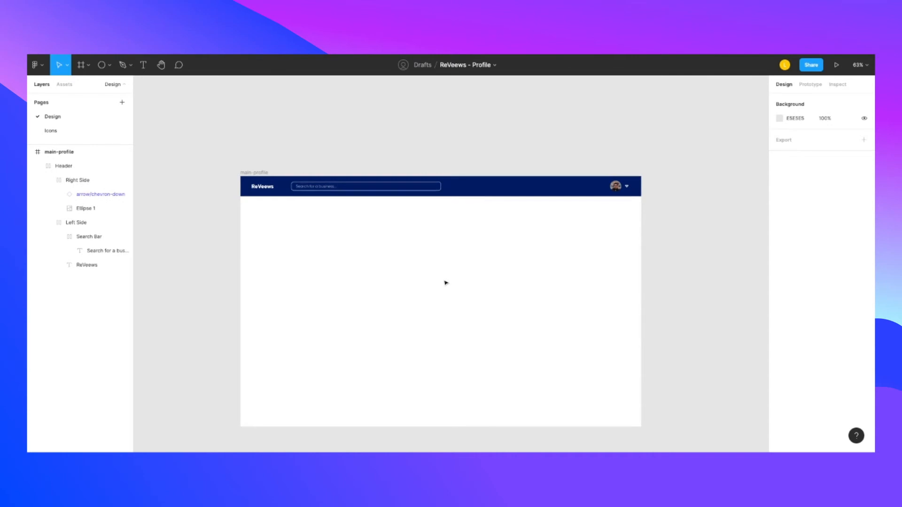
- Duplicate the avatar circle in the header and move the copy out onto the white page area
double_click(620, 188)
double_click(620, 188)
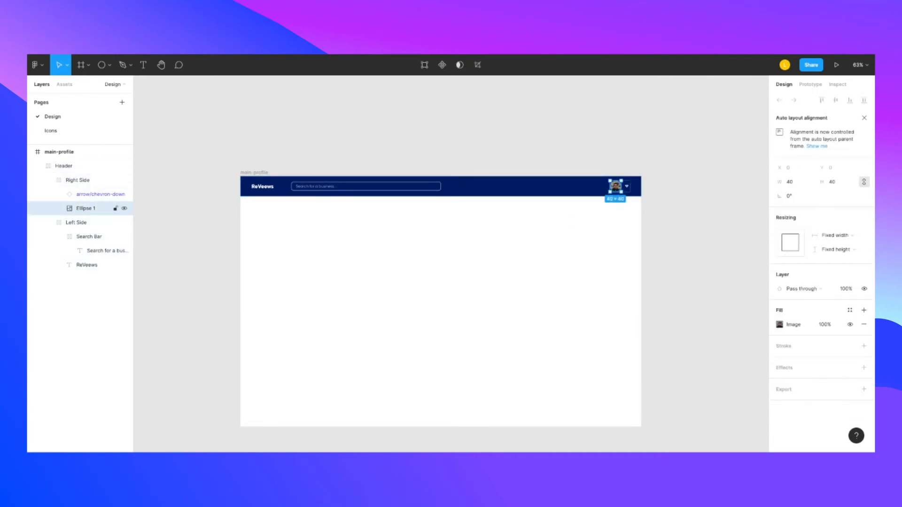
key(ctrl+v)
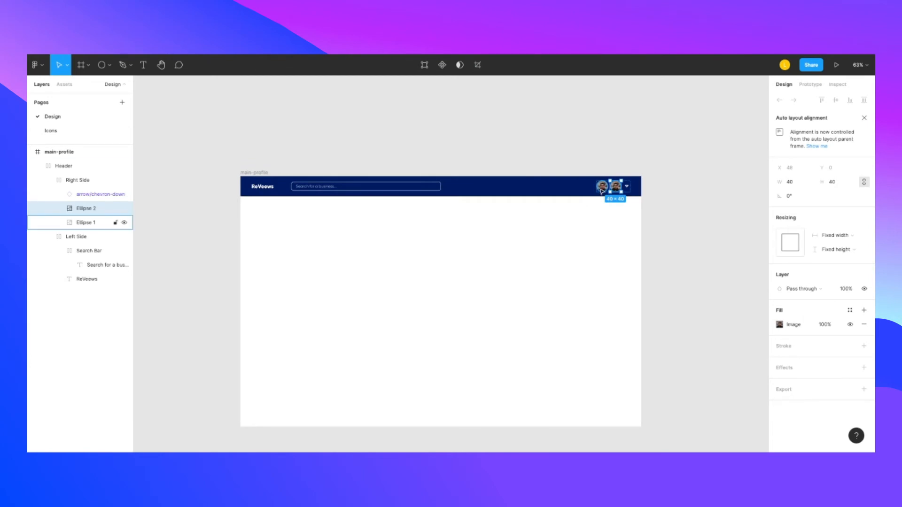
drag(602, 189, 335, 267)
- Enlarge the avatar copy to 200 × 200 and move it up to sit just below the header's search field
click(841, 141)
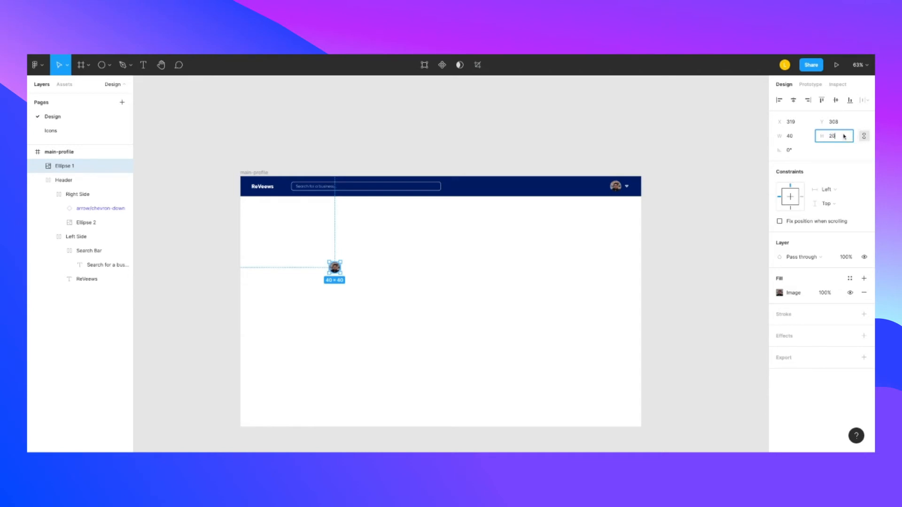
text(0)
key(Return)
drag(359, 291, 332, 255)
click(170, 242)
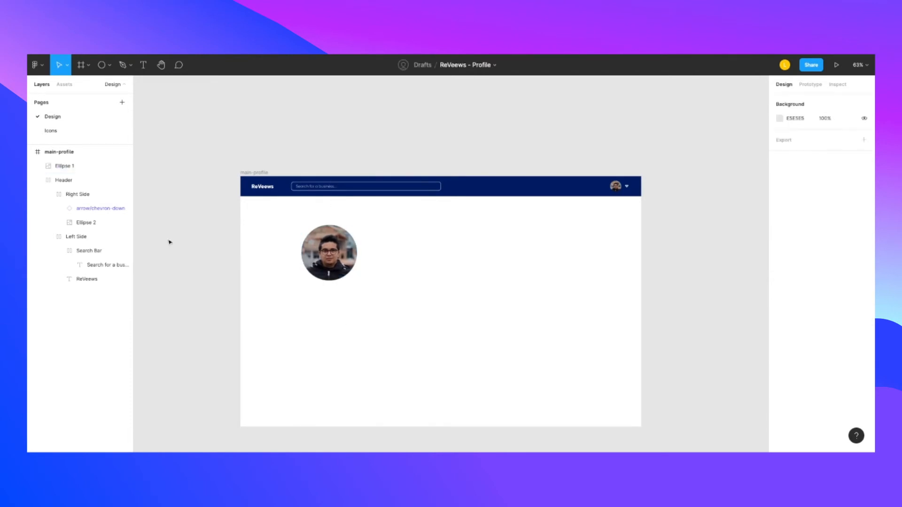
- Add a text layer with the profile owner's full name below the large portrait and centre-align its text
click(142, 65)
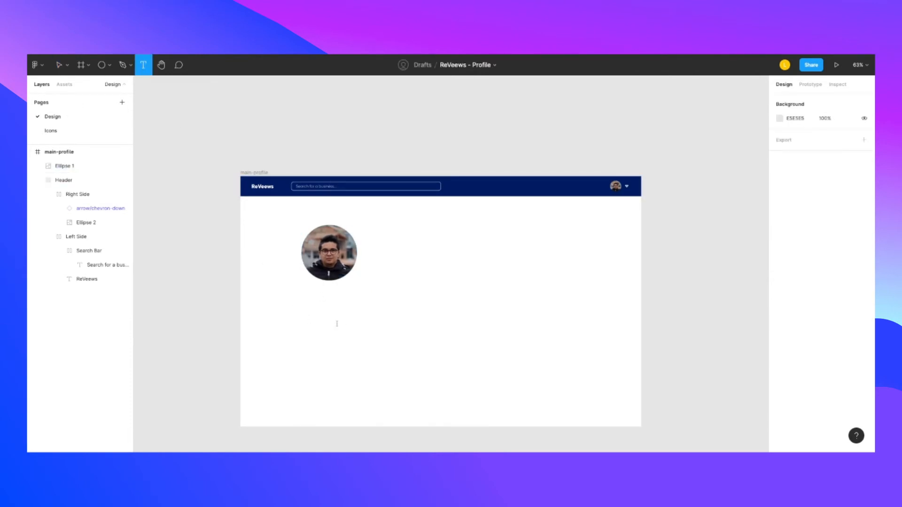
click(320, 297)
text(Dig)
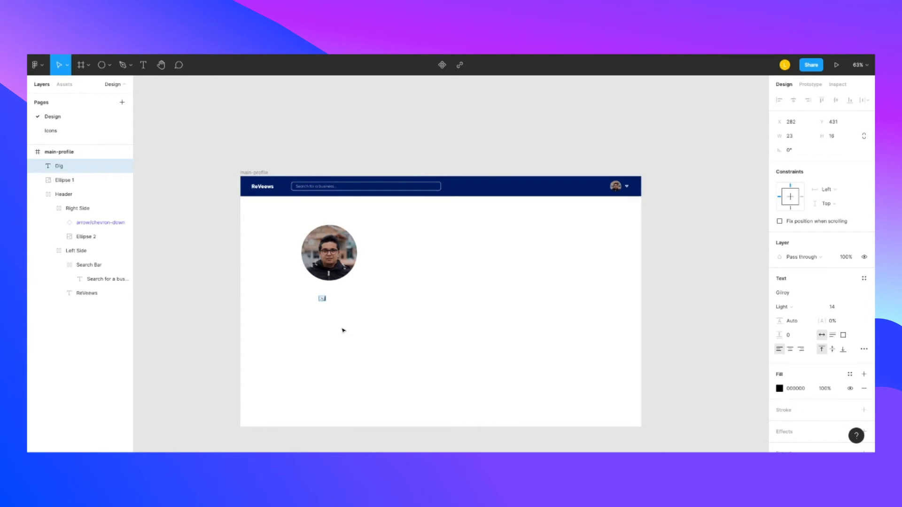
text(rgo Reyes)
key(Escape)
drag(329, 299, 328, 306)
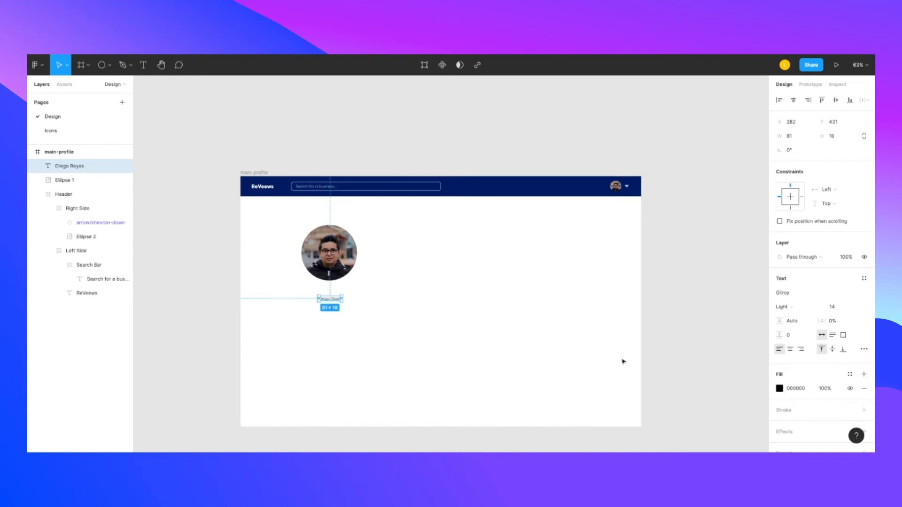
click(791, 349)
click(342, 306)
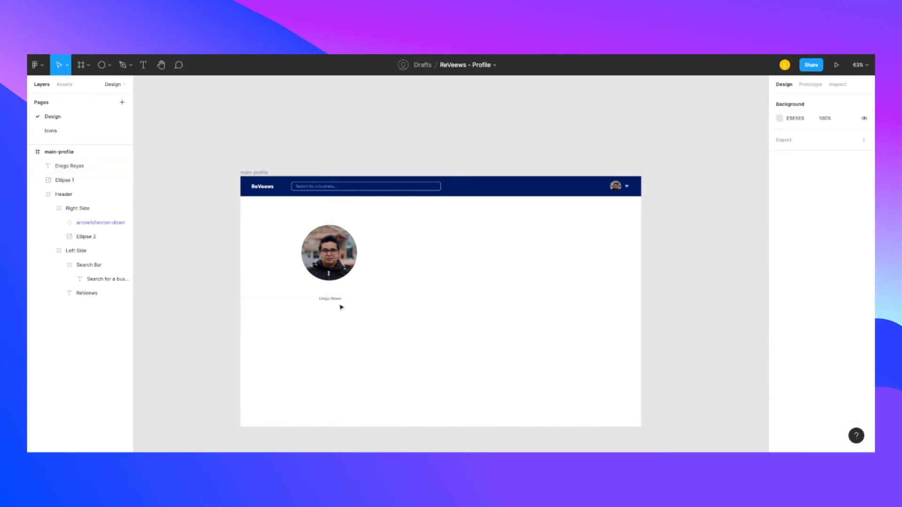
- Set the font size of the name below the portrait to 19.2
double_click(335, 301)
click(840, 306)
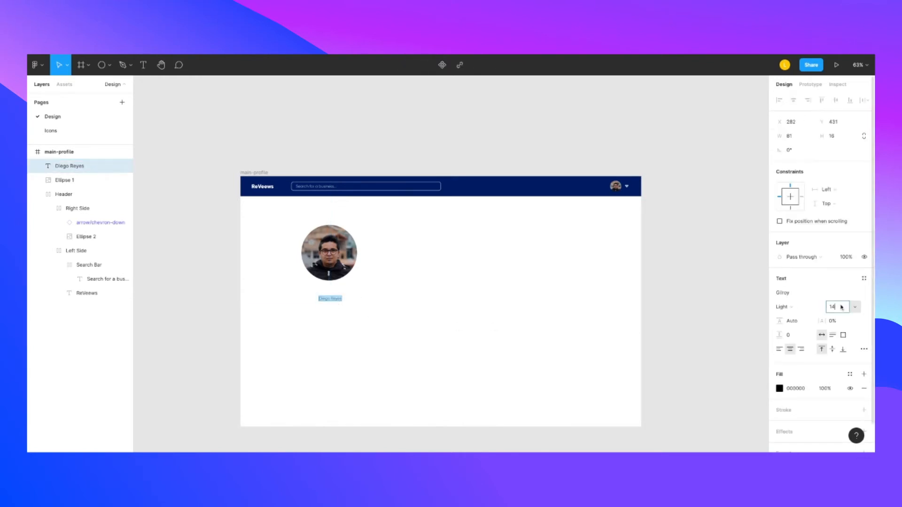
text(19.2)
key(Return)
key(Escape)
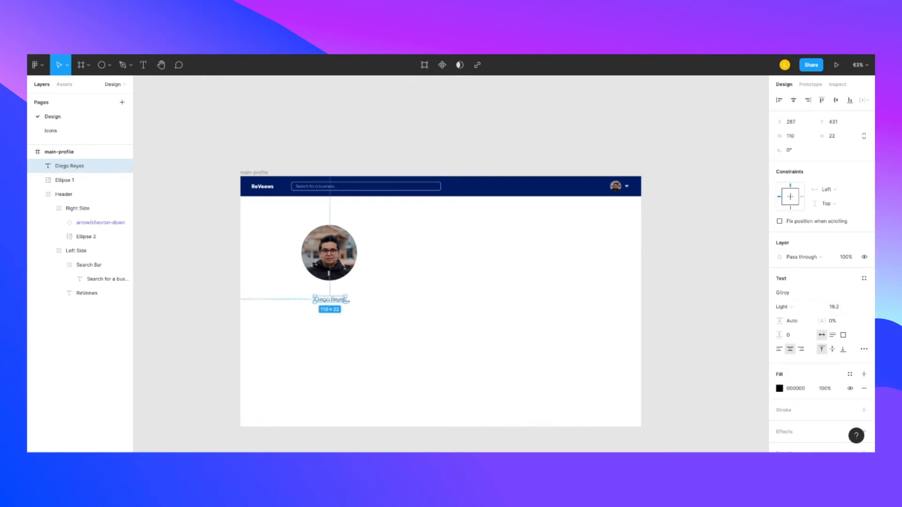
- Centre the name under the portrait and style it at font size 24 in ExtraBold weight
drag(339, 306, 336, 303)
click(835, 307)
text(24)
key(Return)
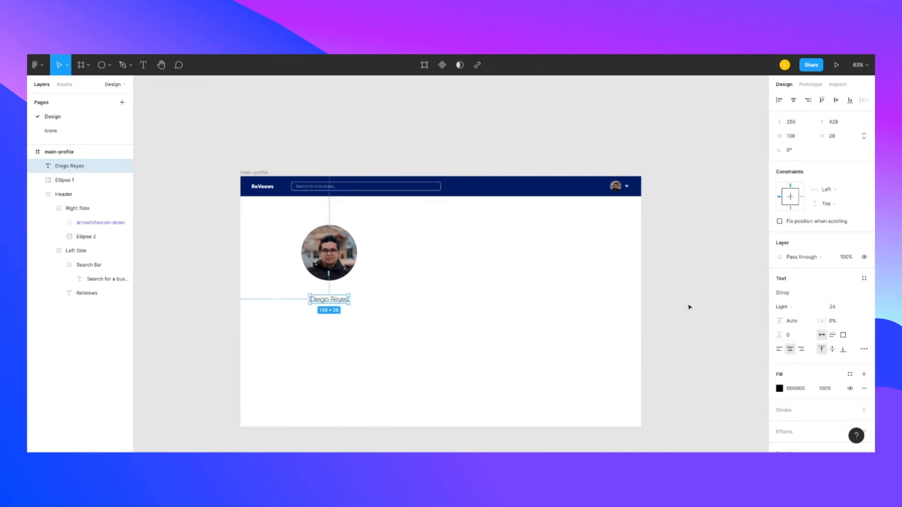
click(802, 308)
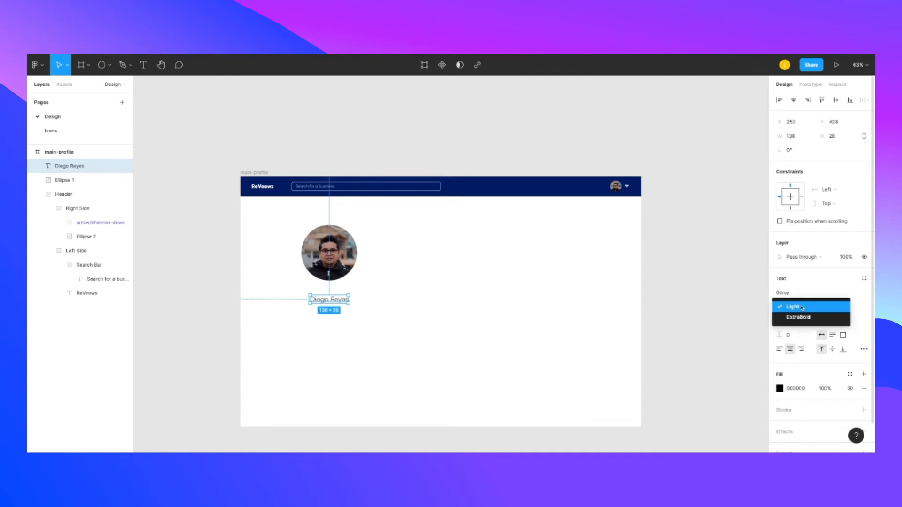
click(802, 316)
click(352, 306)
- Nudge the name up about 20 px closer to the portrait, keeping it horizontally centred
click(340, 304)
key(shift+Up)
key(shift+Left)
key(shift+Left)
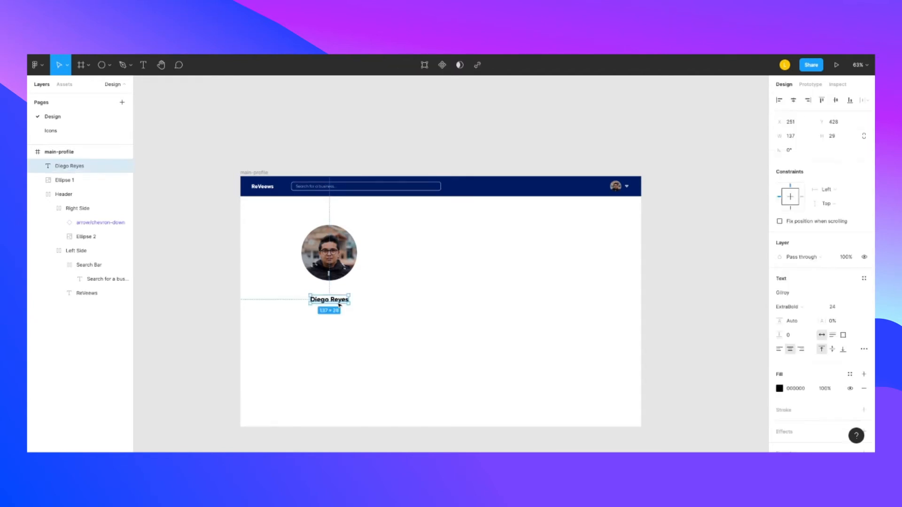
key(shift+Up)
key(shift+Right)
key(shift+Right)
key(shift+Right)
key(shift+Right)
key(shift+Left)
key(shift+Left)
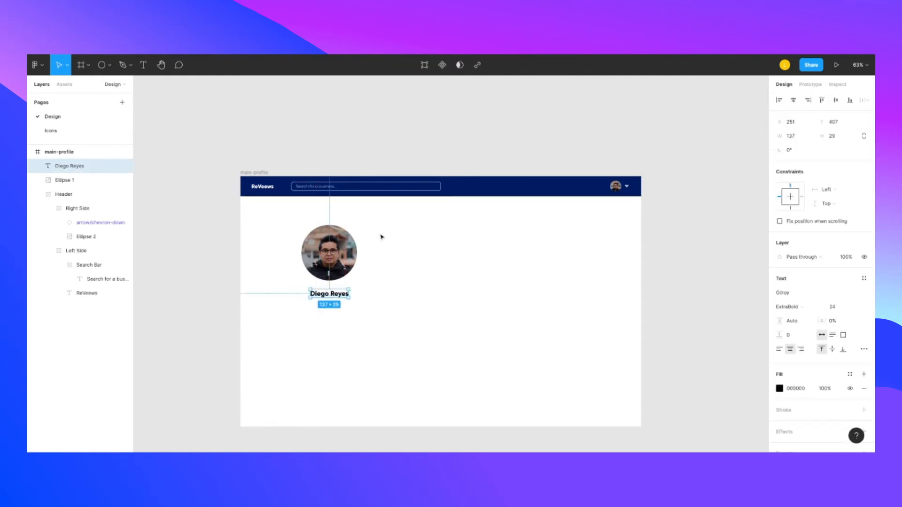
click(427, 307)
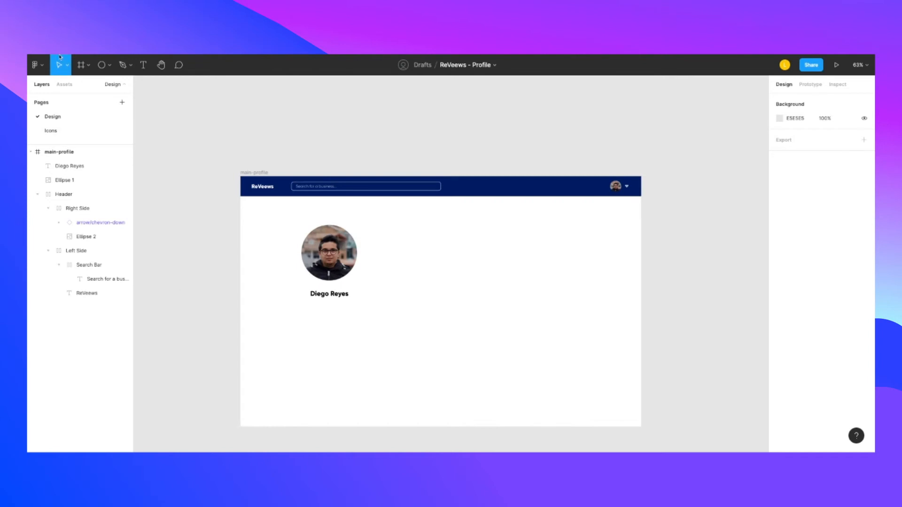
- Search the assets for "star" and place the outlined star icon below the profile name
click(65, 84)
click(69, 100)
text(star)
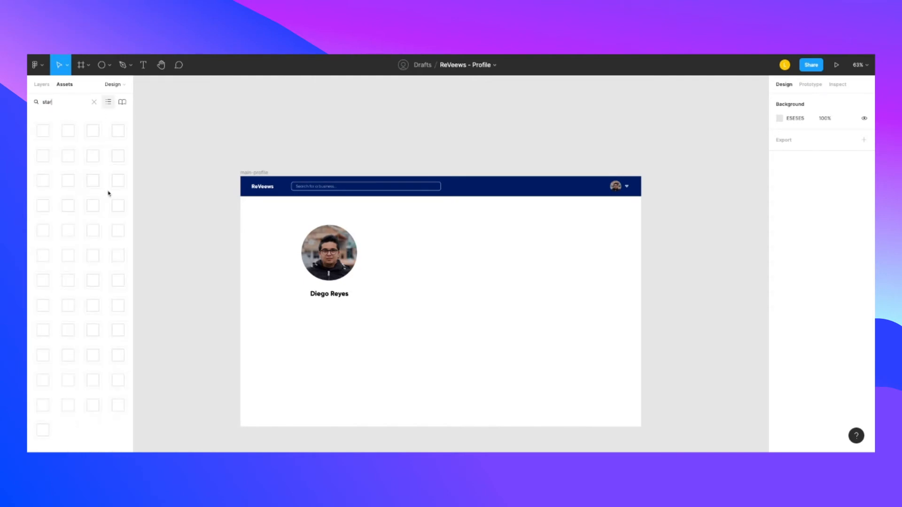
drag(69, 131, 334, 334)
click(351, 345)
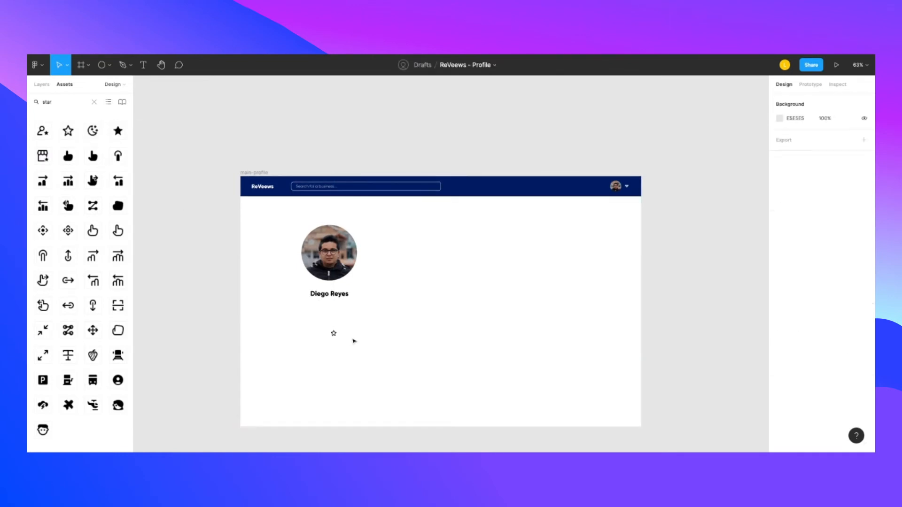
- Move the star icon up and to the left so it sits just below the profile name
click(334, 335)
drag(337, 337, 323, 321)
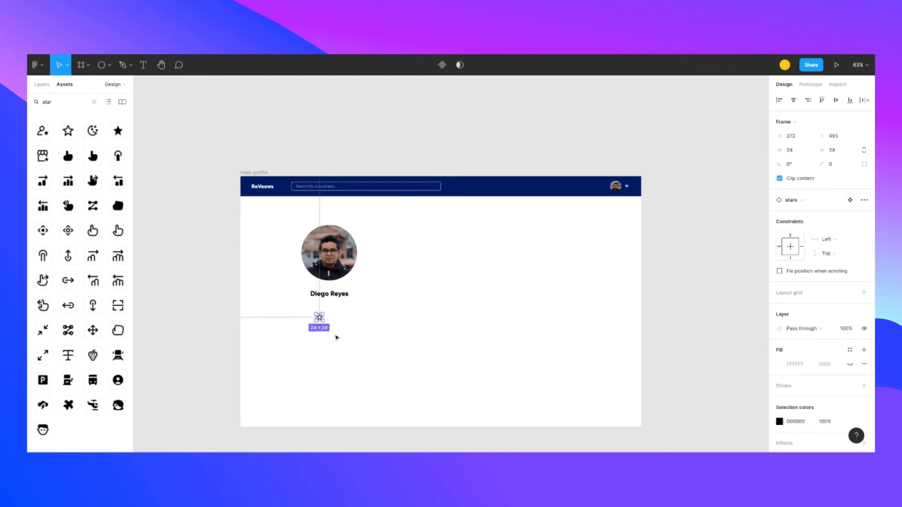
click(357, 336)
- Add the text "24" beside the star icon and set its font size to 16
key(alt+1)
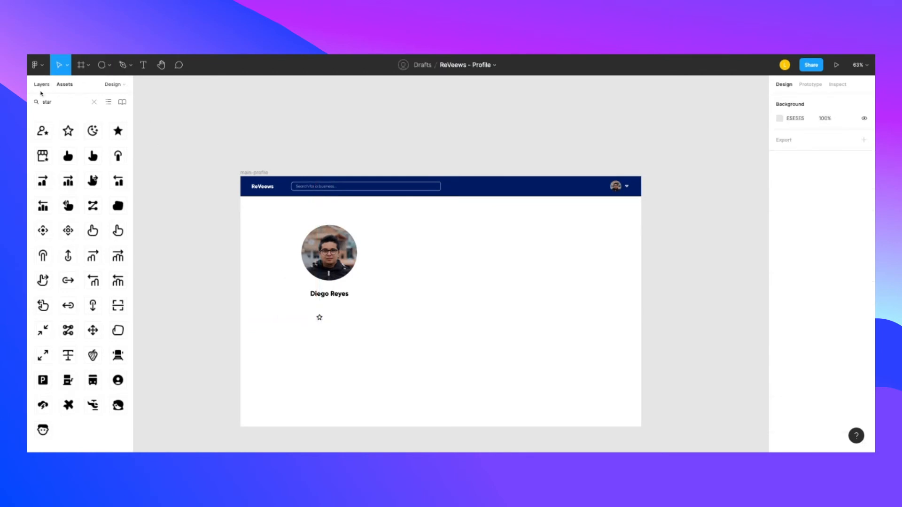
click(143, 64)
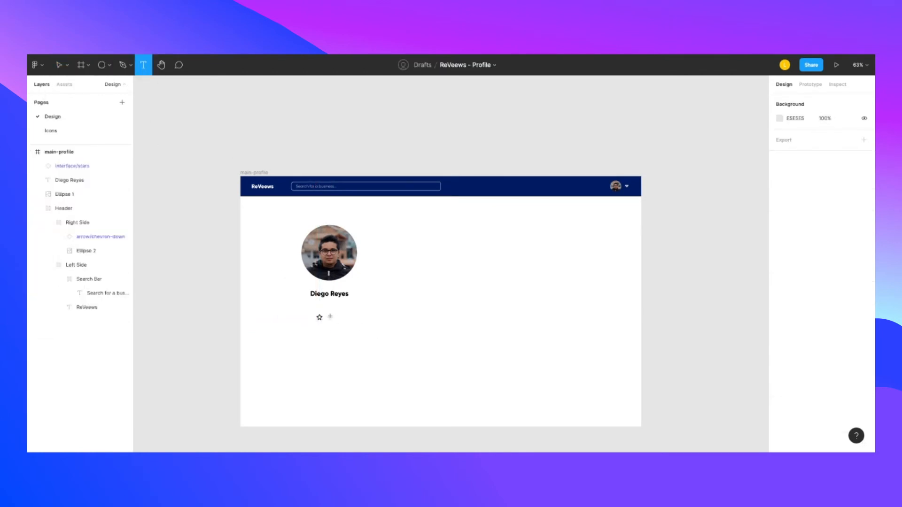
click(346, 322)
text(24)
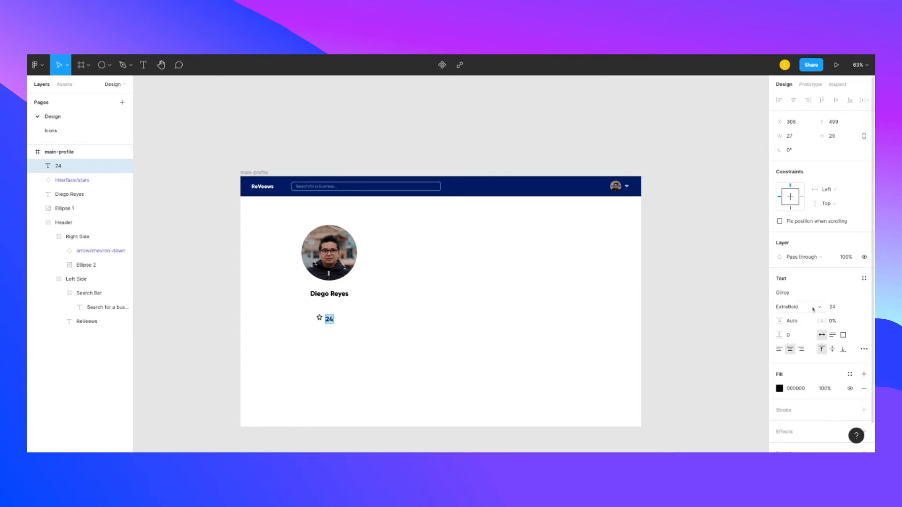
click(842, 308)
text(16)
key(Return)
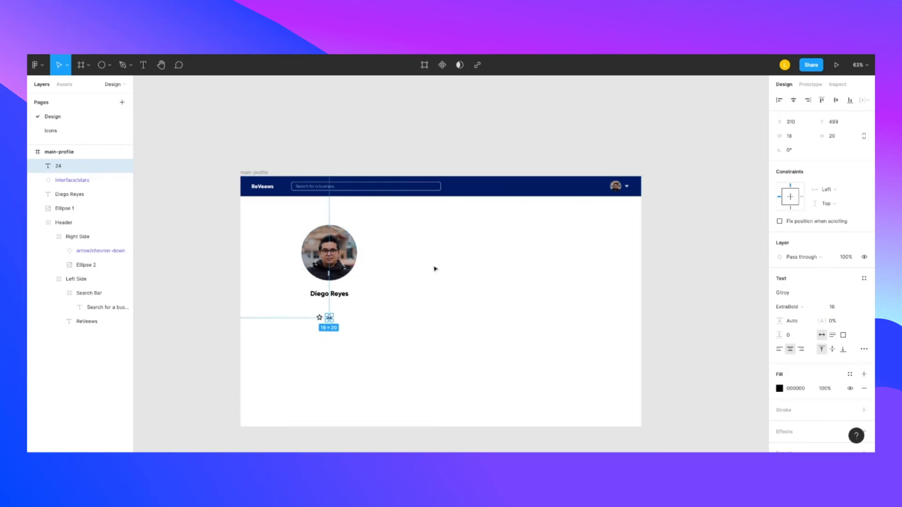
click(444, 380)
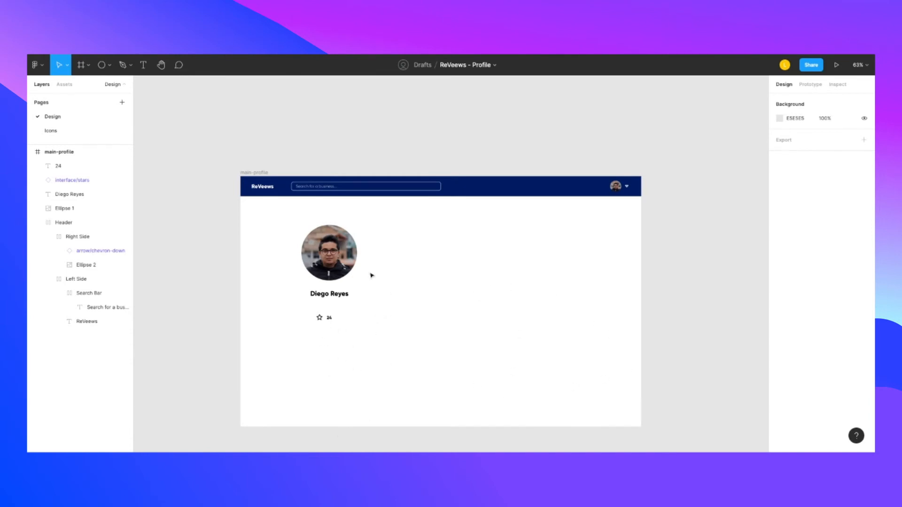
drag(286, 211, 385, 376)
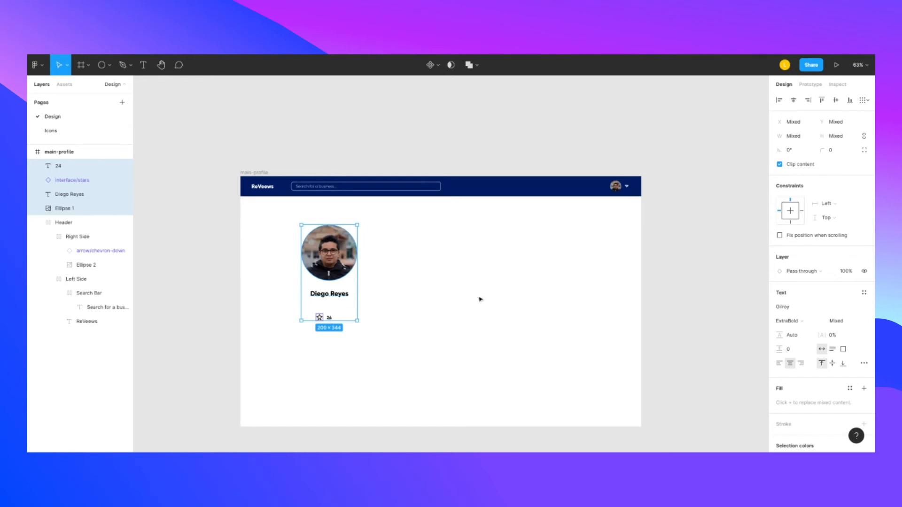
click(423, 300)
click(338, 296)
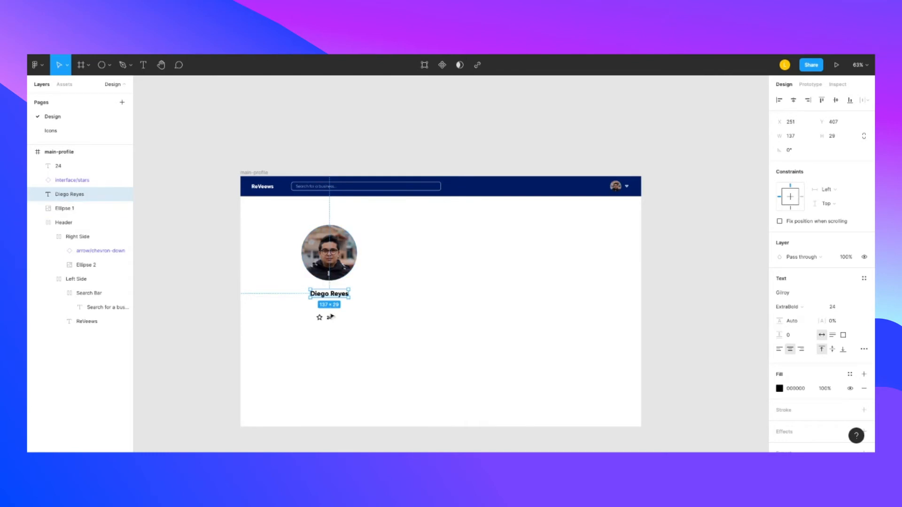
click(414, 369)
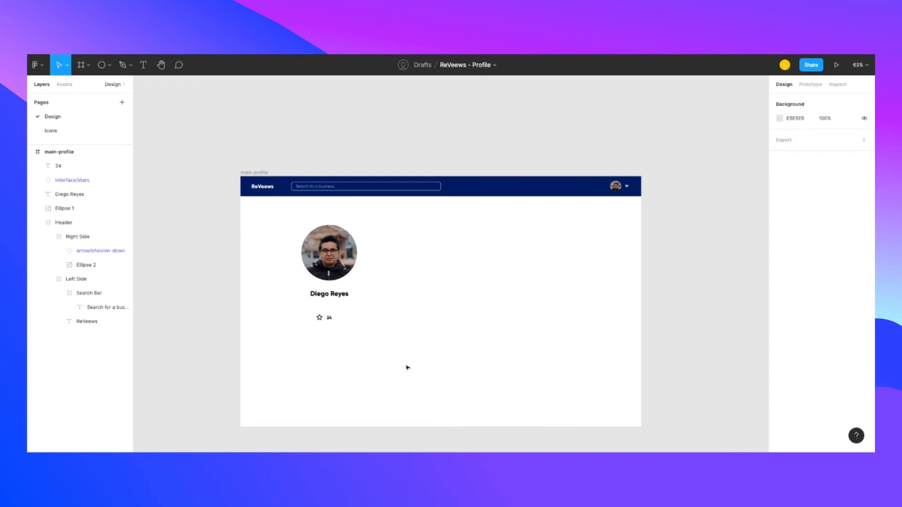
- Combine the star icon and the "24" text in a horizontal auto layout, centre-aligned with a spacing of 8
drag(305, 310, 341, 330)
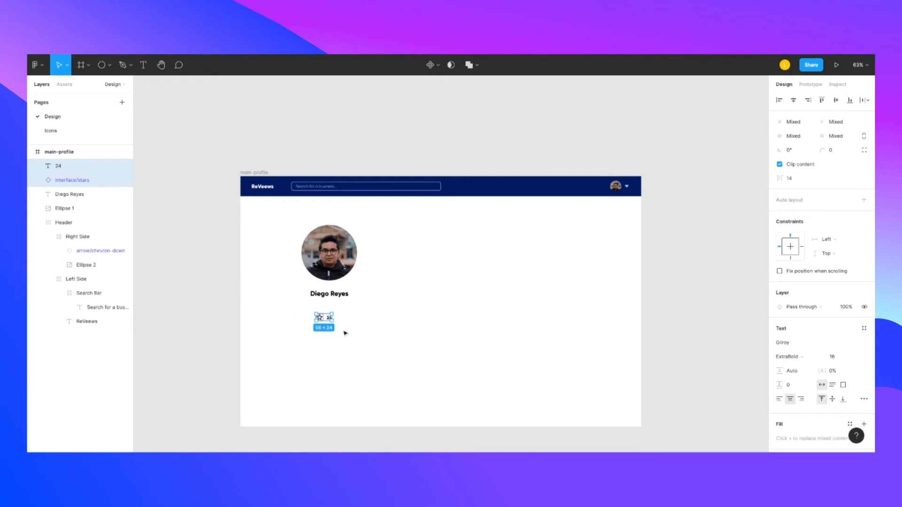
key(shift+a)
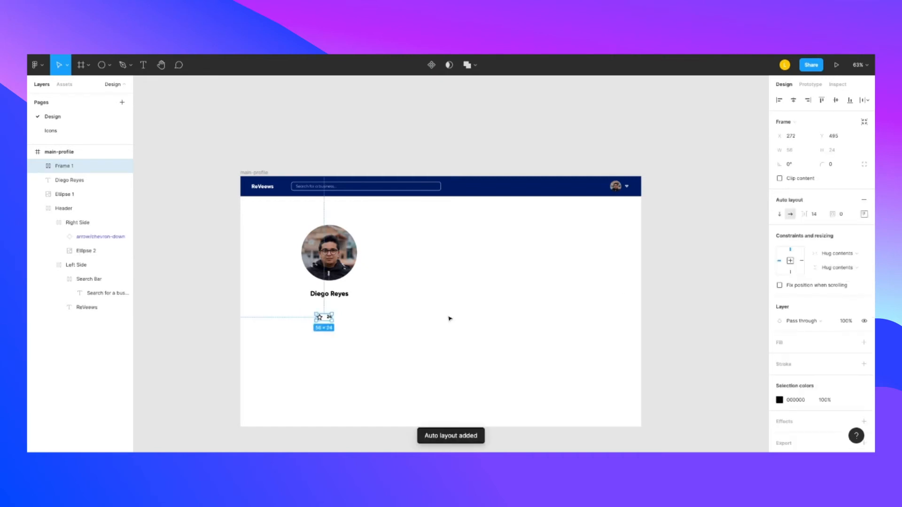
click(863, 214)
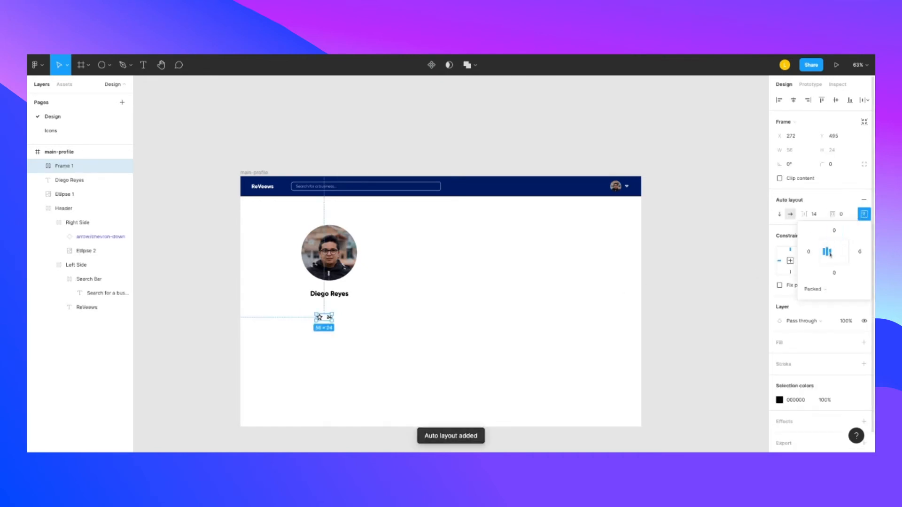
click(820, 216)
text(8)
- Shift the star and "24" row slightly to the right beneath the profile name and check its auto layout alignment
click(339, 331)
drag(322, 318, 325, 320)
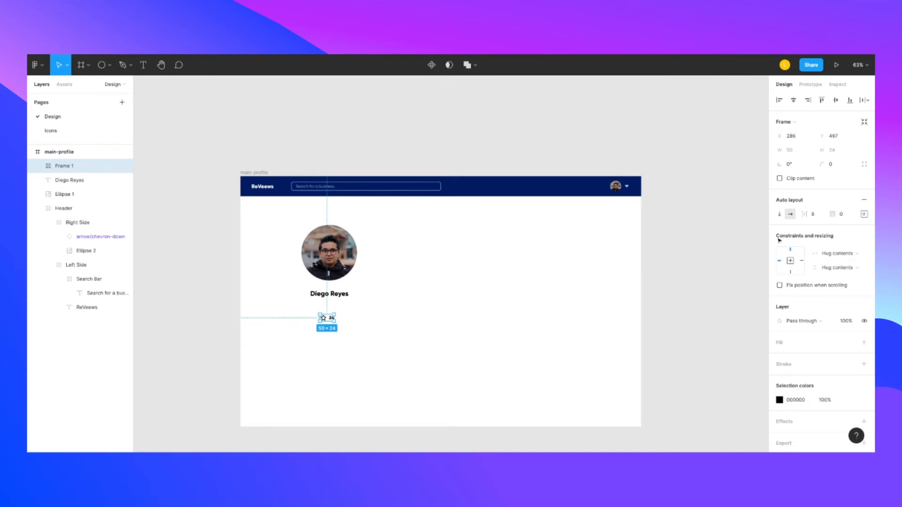
click(864, 213)
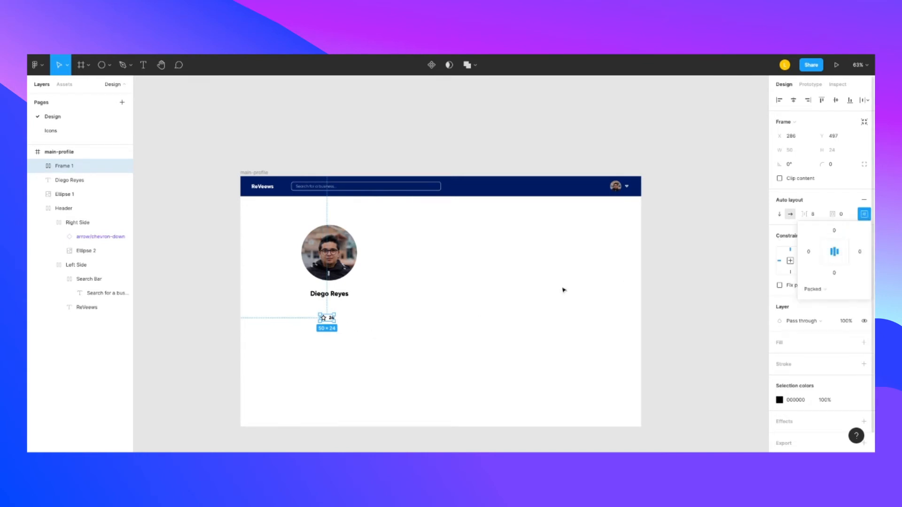
click(346, 343)
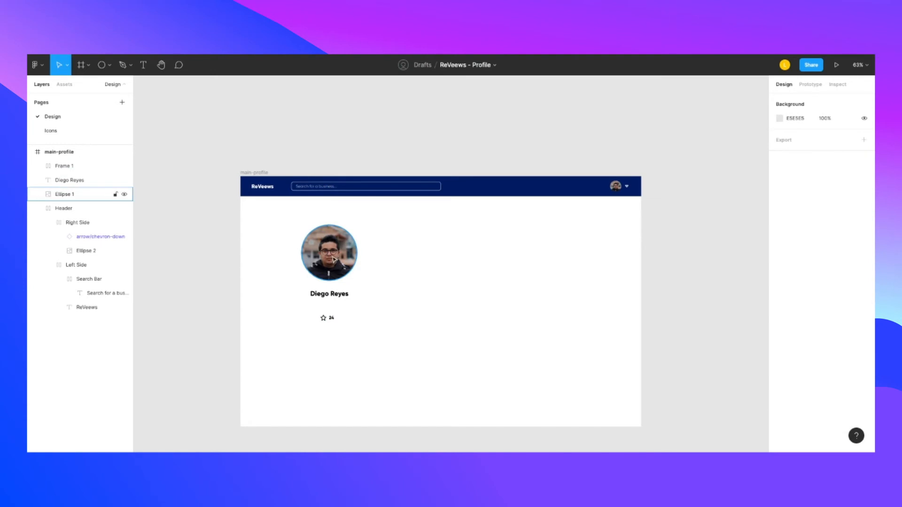
- Combine the profile photo and the name in a vertical auto layout with top-centre alignment
drag(287, 223, 381, 307)
key(shift+a)
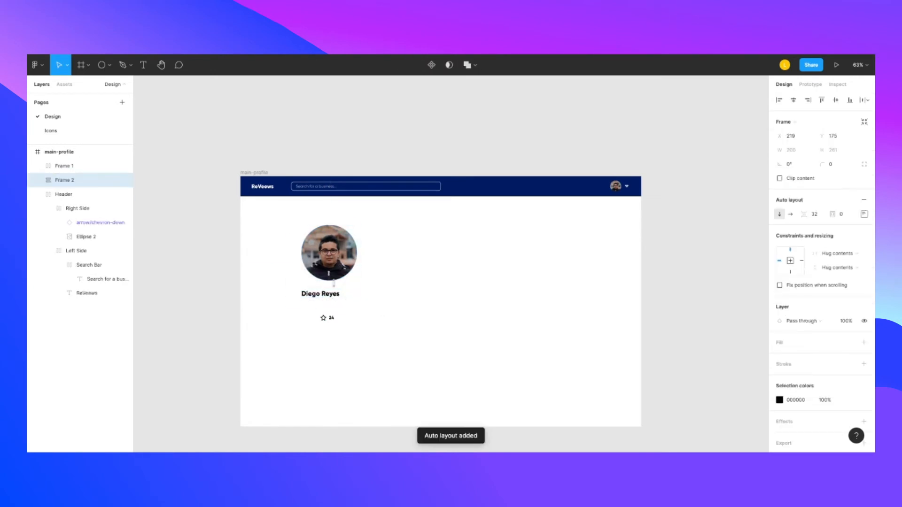
click(865, 215)
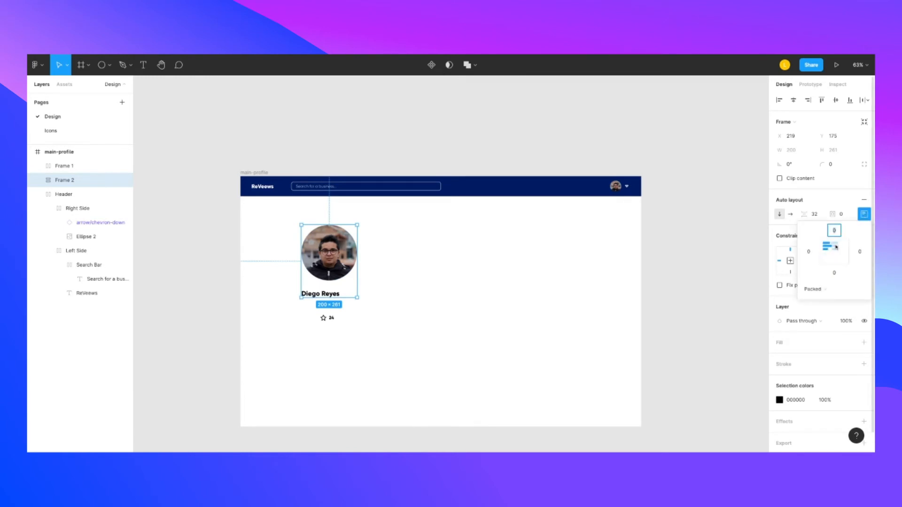
click(831, 245)
- Try a spacing of 24 between the profile photo and the name, and settle on 16
click(818, 214)
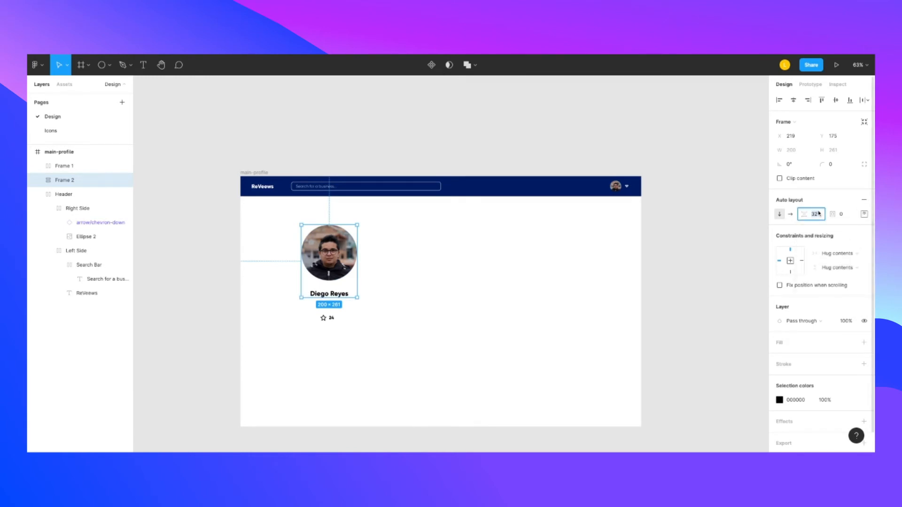
text(24)
key(Return)
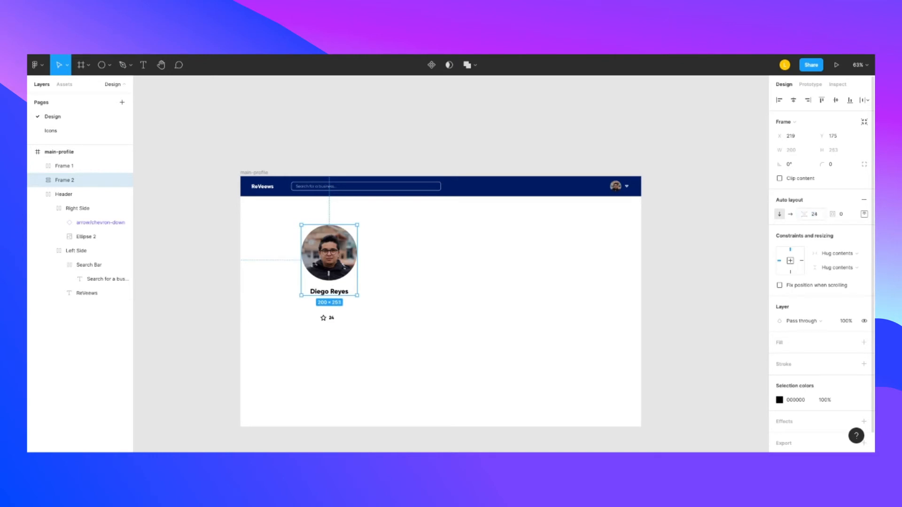
click(816, 214)
text(16)
key(Return)
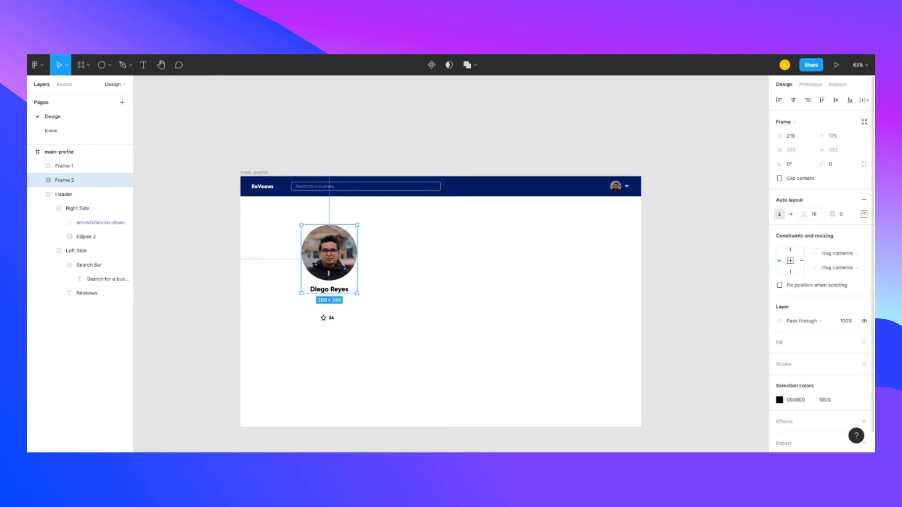
click(393, 339)
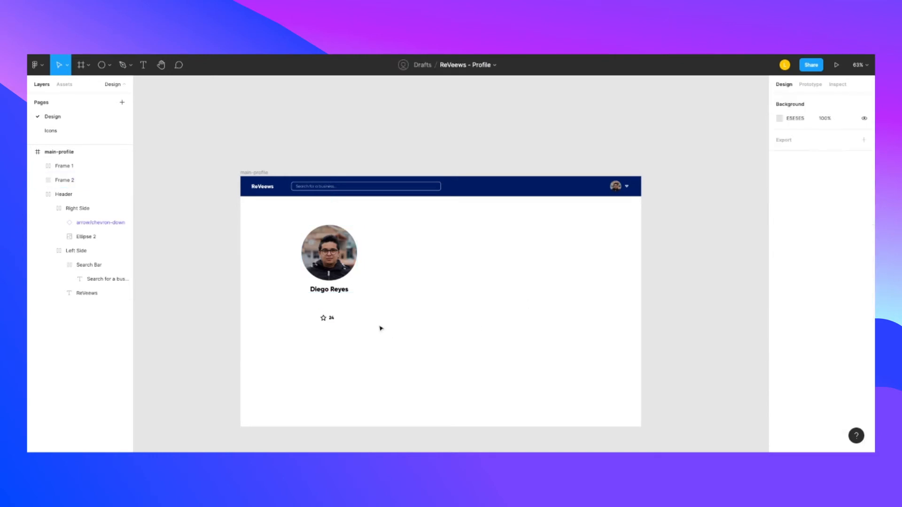
click(339, 267)
click(331, 321)
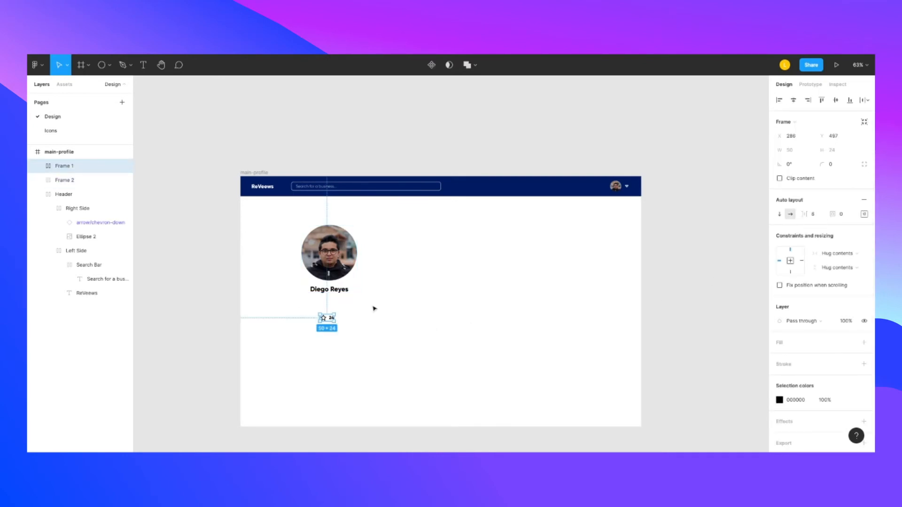
click(340, 264)
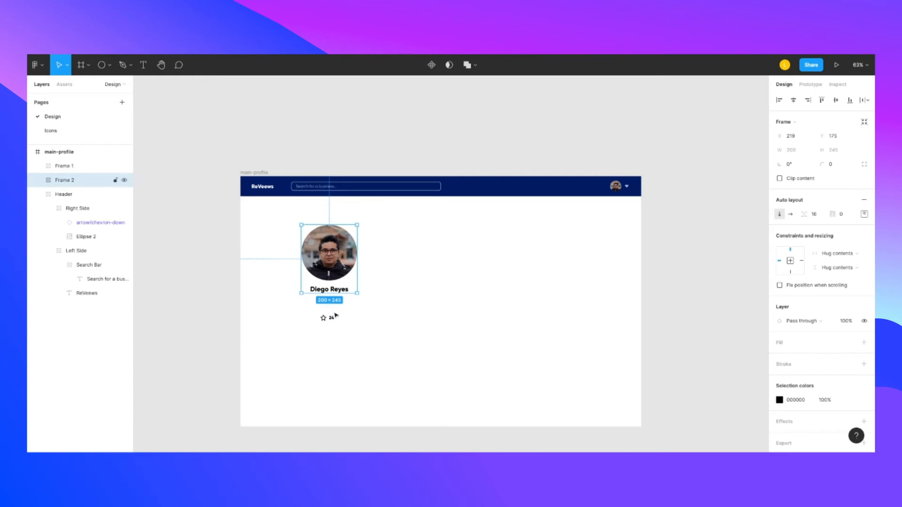
click(405, 364)
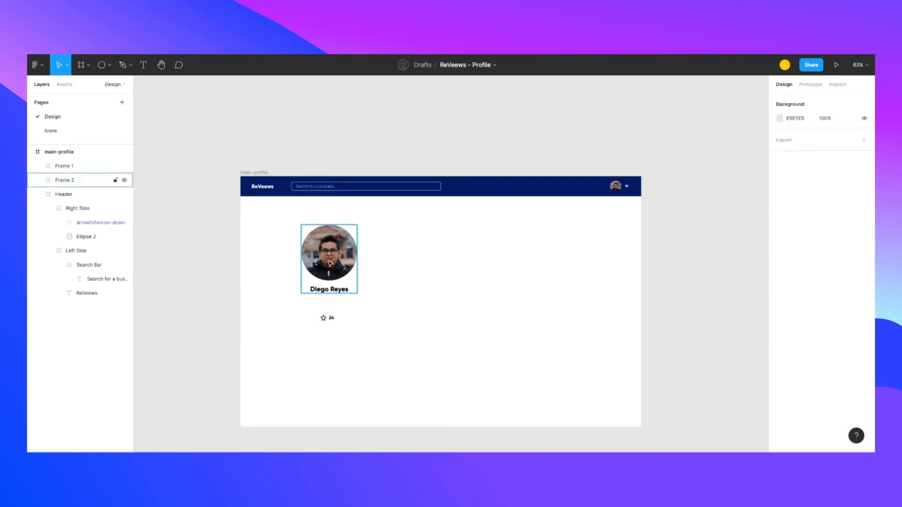
- Combine the photo-and-name frame and the star row in a vertical auto layout with top-centre alignment
drag(290, 223, 383, 366)
key(shift+a)
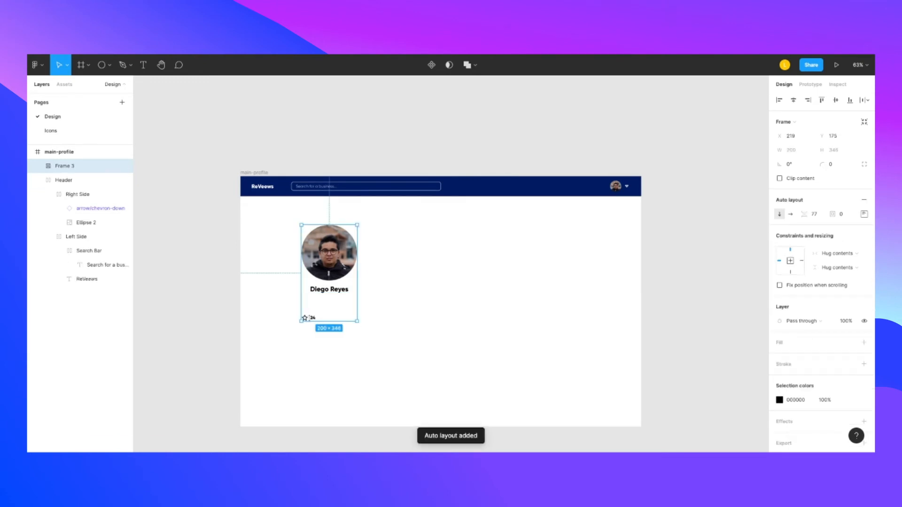
click(864, 214)
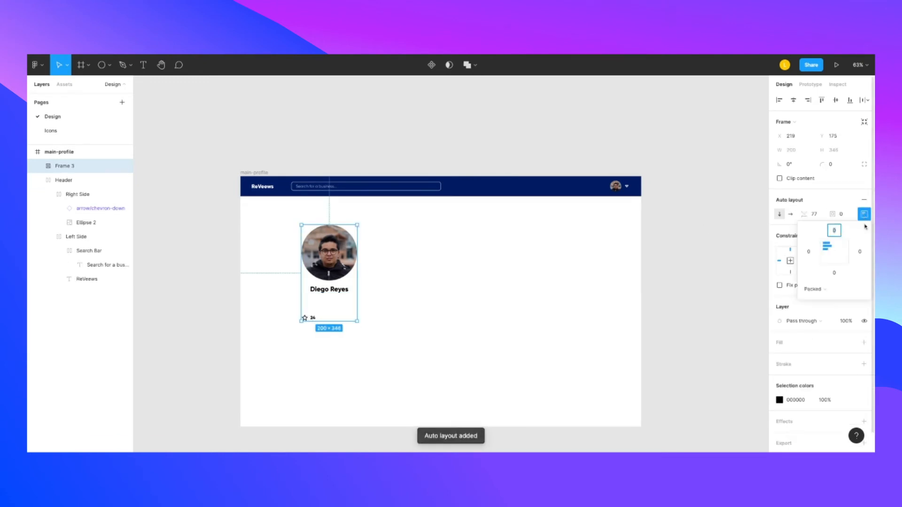
click(832, 246)
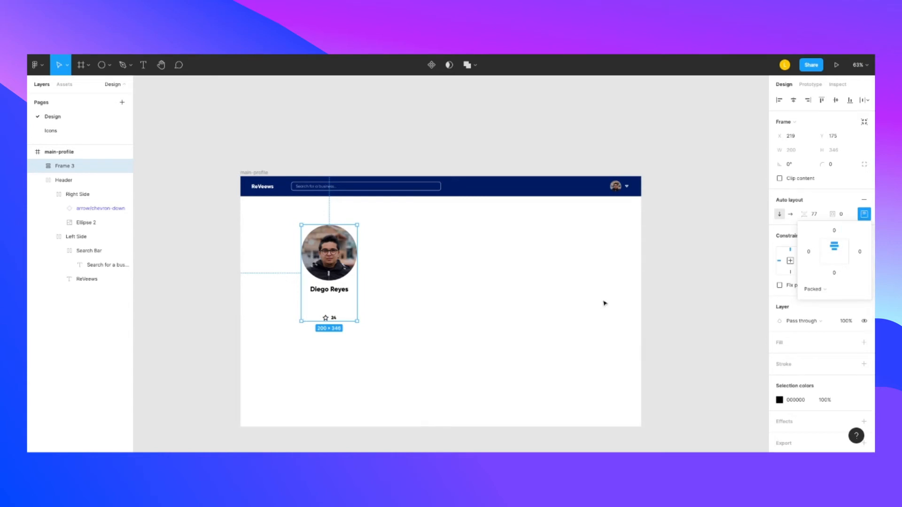
- Try a spacing of 24 between the photo-and-name frame and the star row, and settle on 40
click(822, 214)
text(24)
key(Return)
click(821, 215)
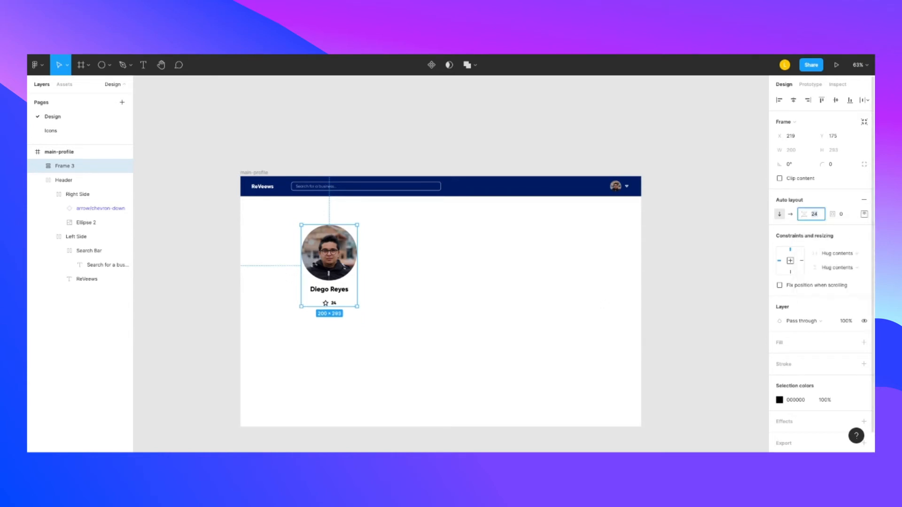
text(40)
key(Return)
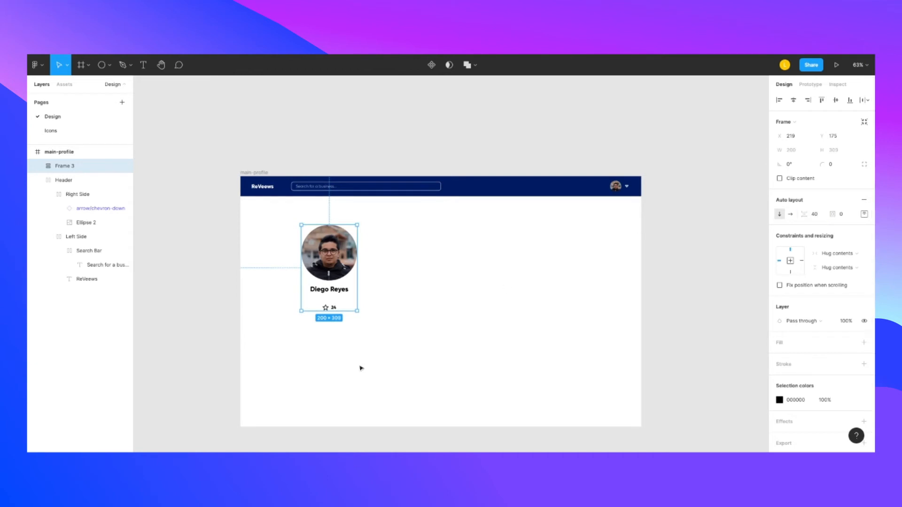
click(369, 351)
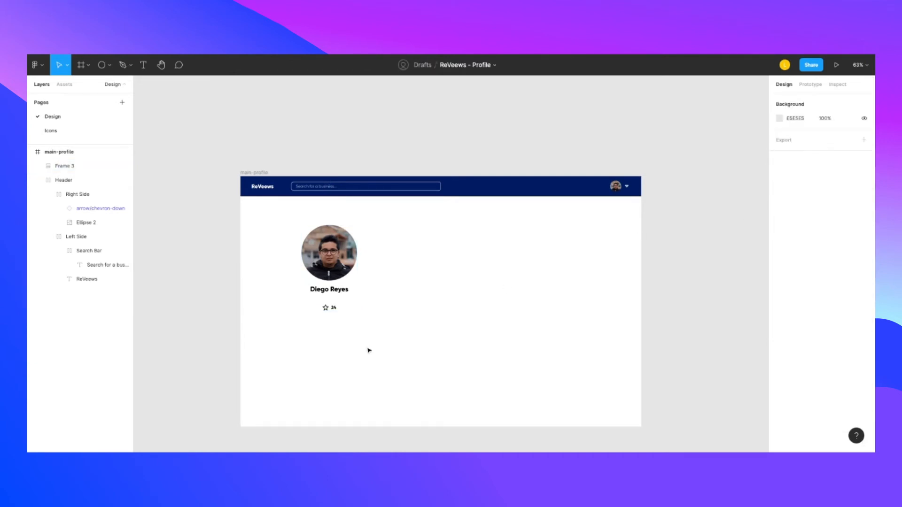
- Rename the auto layout frame that holds the photo, name and star row to "Profile Card"
click(342, 272)
double_click(60, 167)
text(Profile Card)
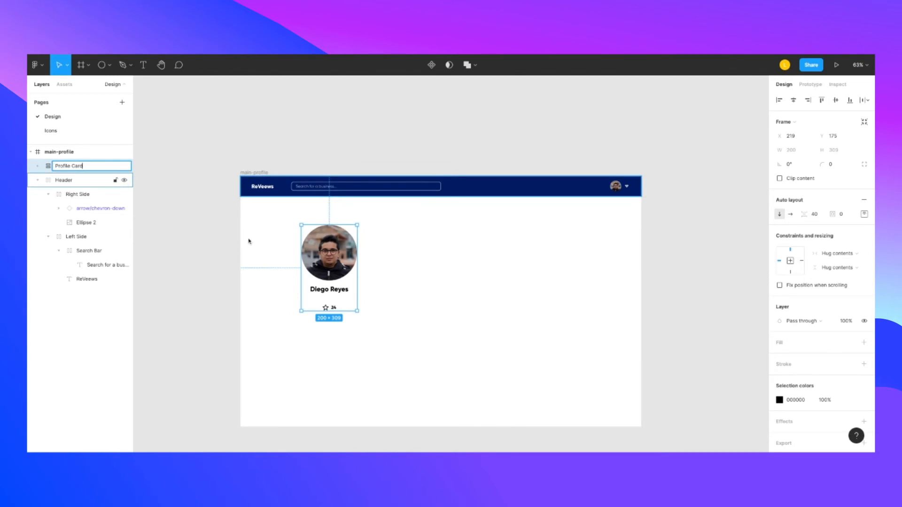
click(404, 308)
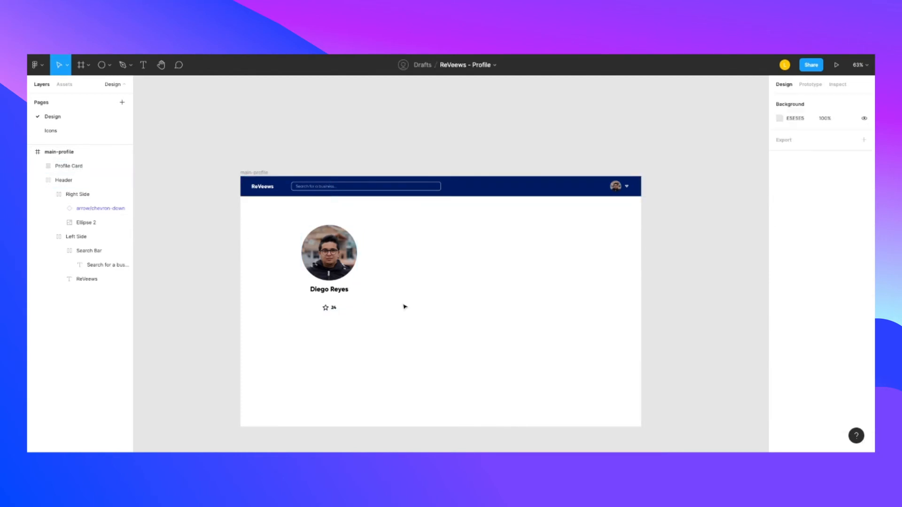
- Add a solid fill to the Profile Card frame and change its colour to light grey F3F3F3
click(329, 268)
click(864, 342)
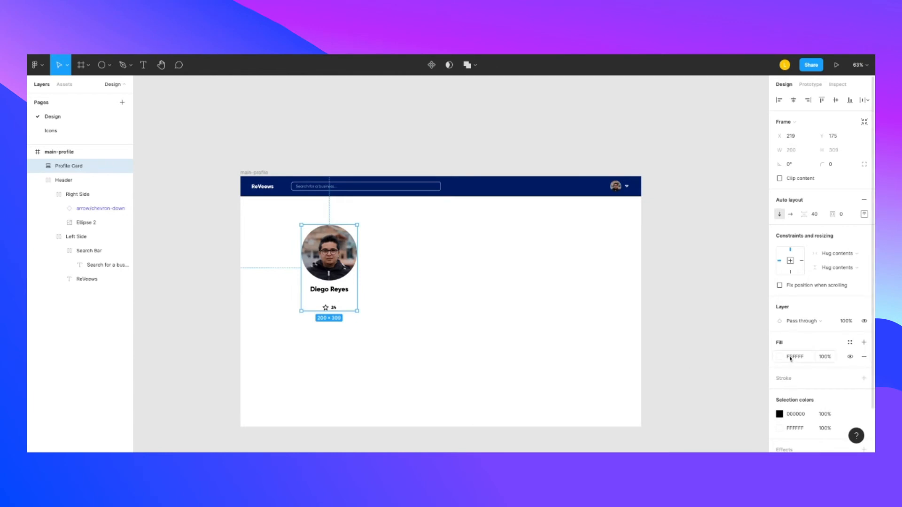
click(781, 357)
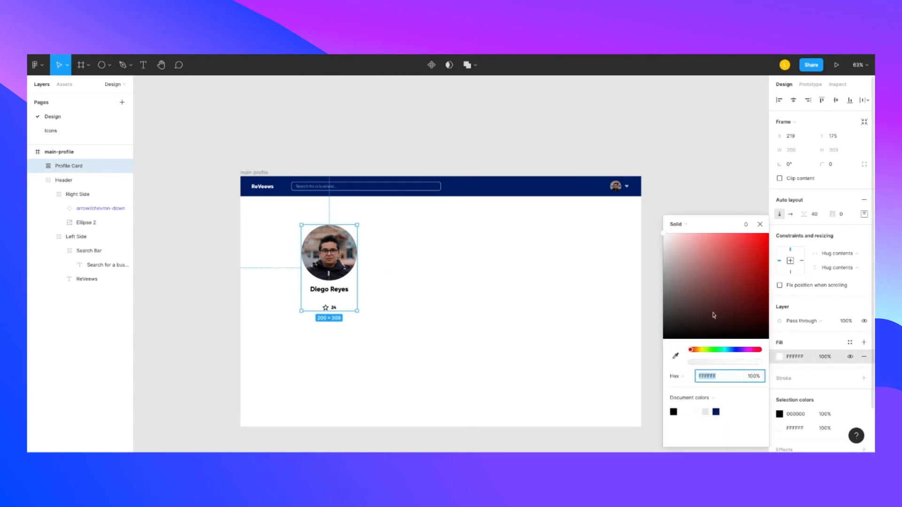
drag(667, 241, 668, 244)
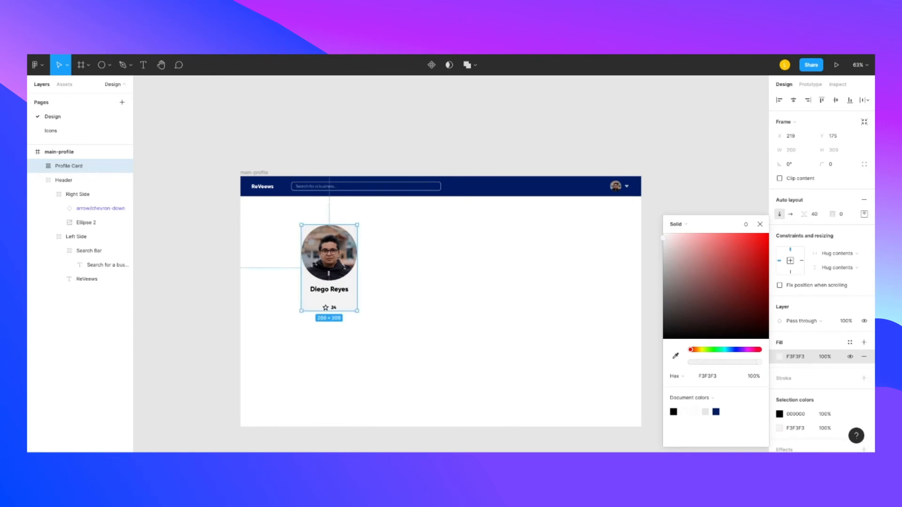
- Set the Profile Card's auto layout padding to 32 on all sides
click(517, 389)
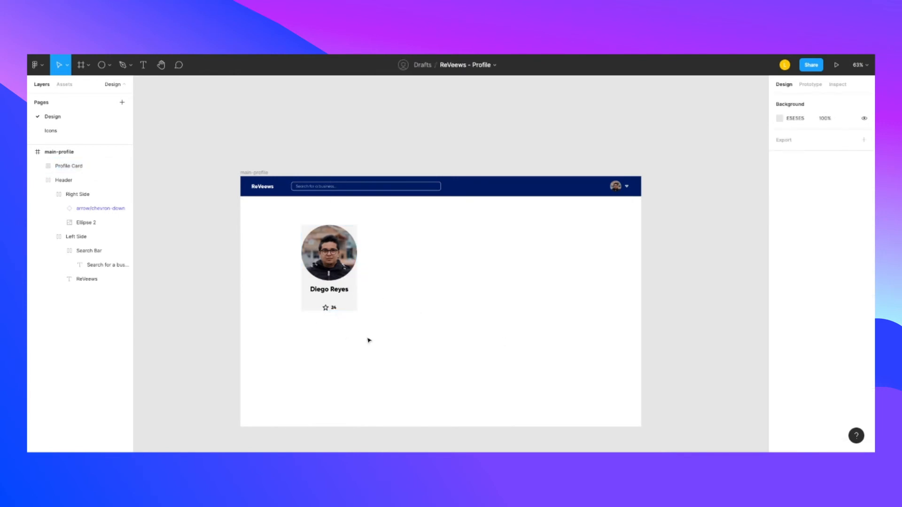
click(352, 269)
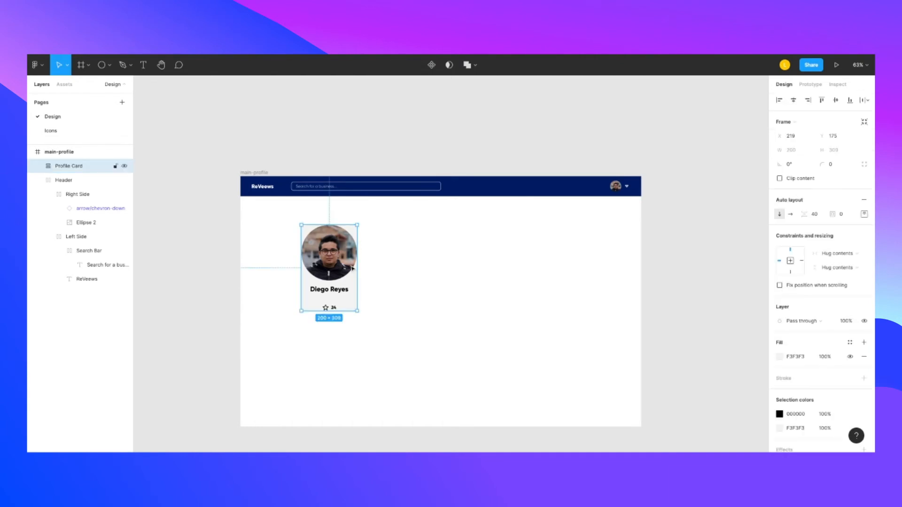
click(844, 215)
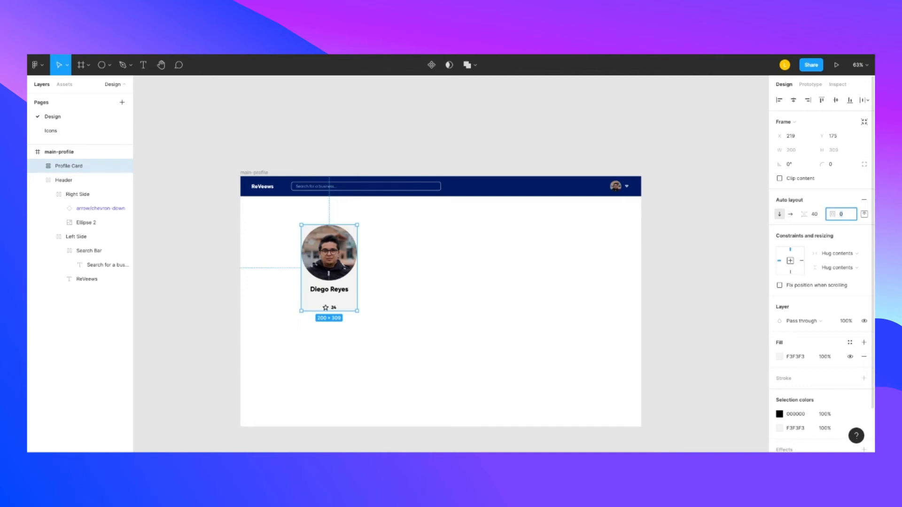
text(32)
key(Return)
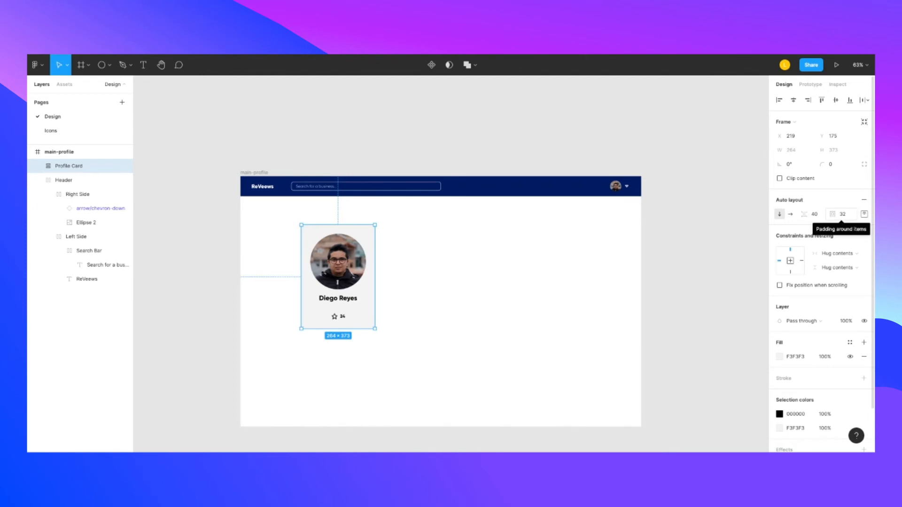
- Set the Profile Card's top and bottom padding to 40, try 48 for the top, and undo that last change
click(864, 214)
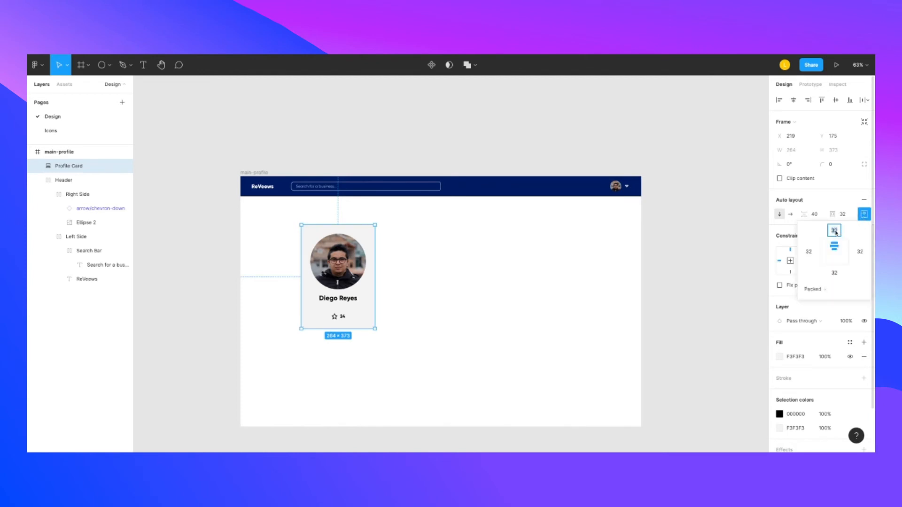
text(40)
key(Return)
click(834, 272)
text(40)
key(Return)
click(835, 230)
key(Return)
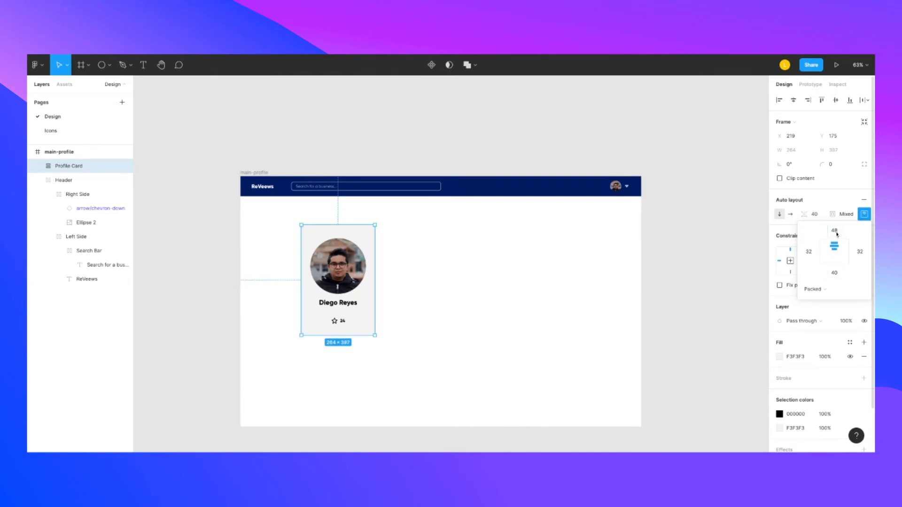
key(ctrl+z)
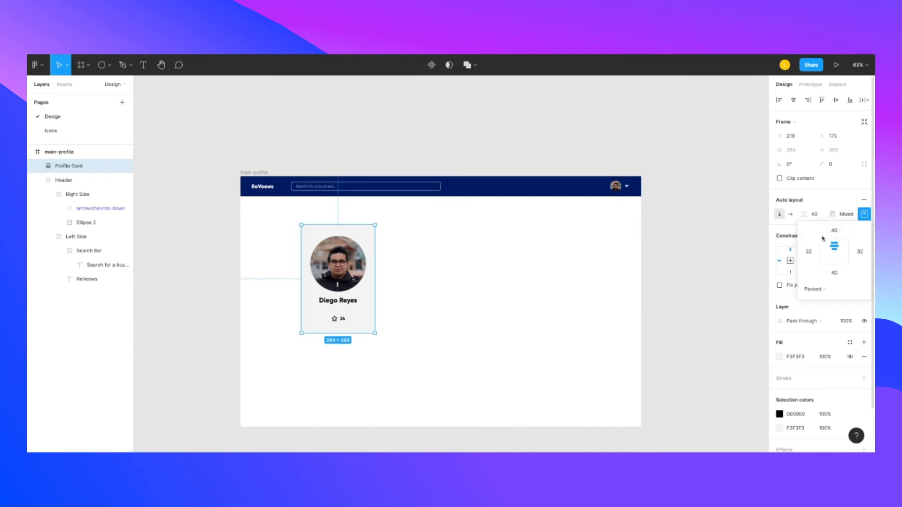
- Set the Profile Card's auto layout padding to a uniform 40 on all sides
click(846, 215)
text(40)
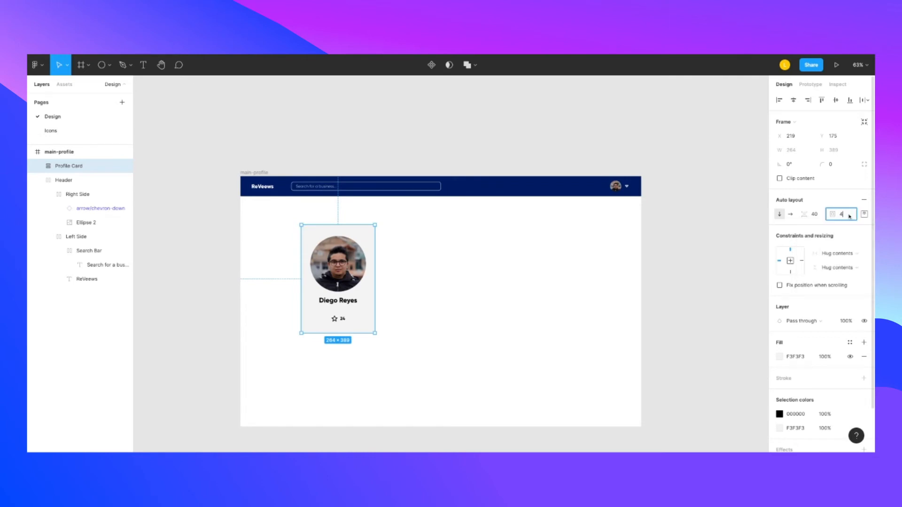
key(Return)
click(407, 296)
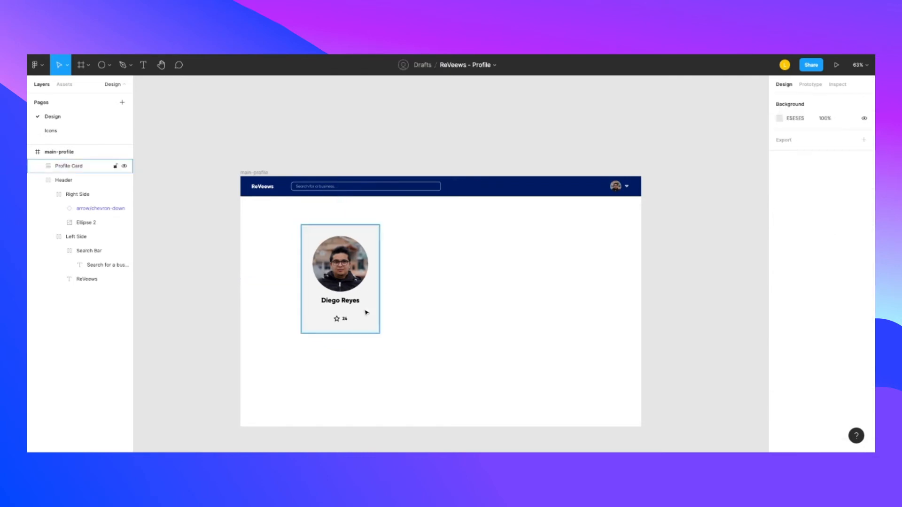
- Move the Profile Card slightly to the left, to X 199
click(349, 306)
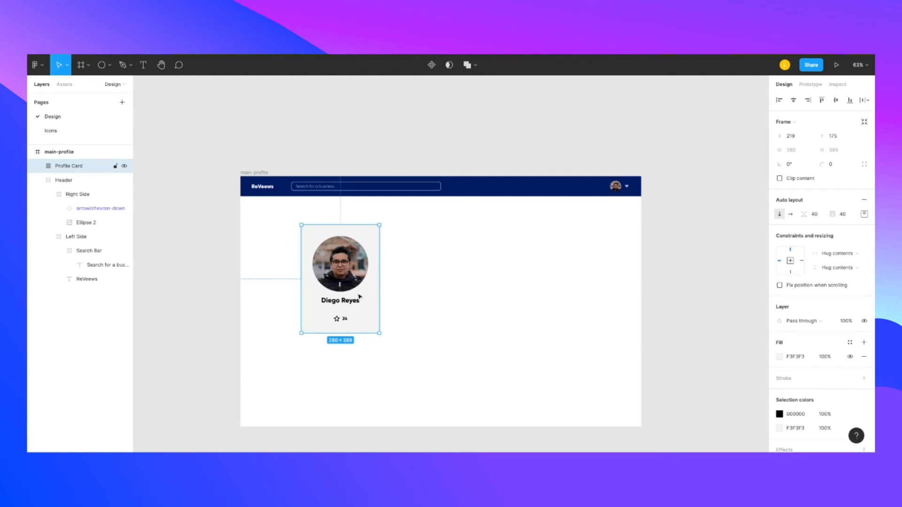
drag(359, 297, 354, 297)
click(439, 274)
- Round the Profile Card's corners with a radius of 16
click(349, 274)
click(835, 167)
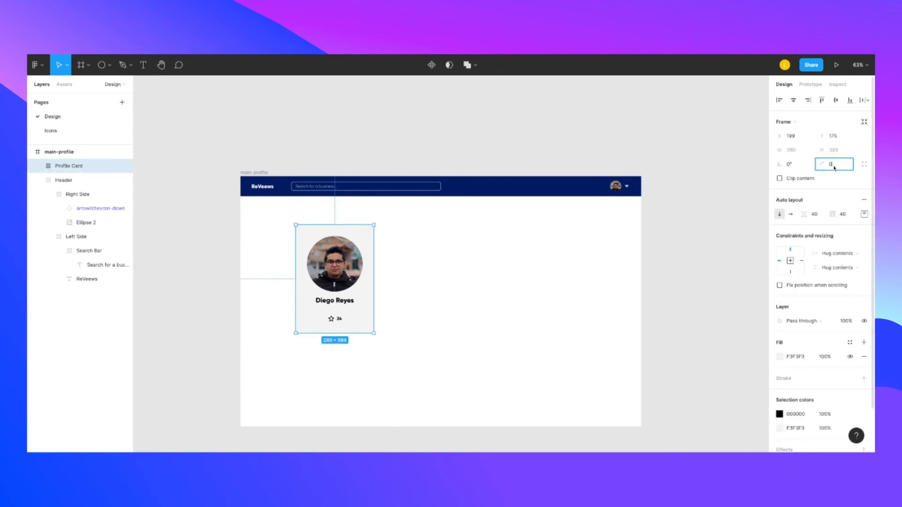
text(16)
key(Return)
click(534, 347)
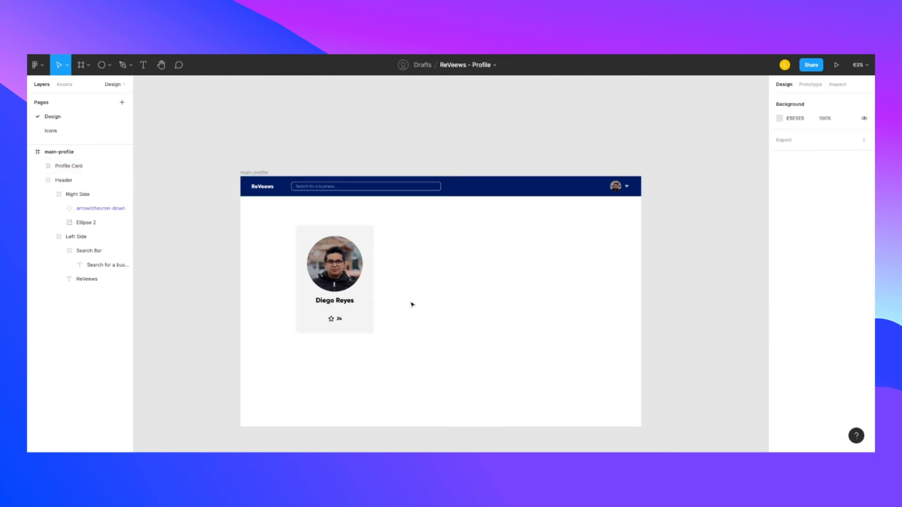
click(361, 233)
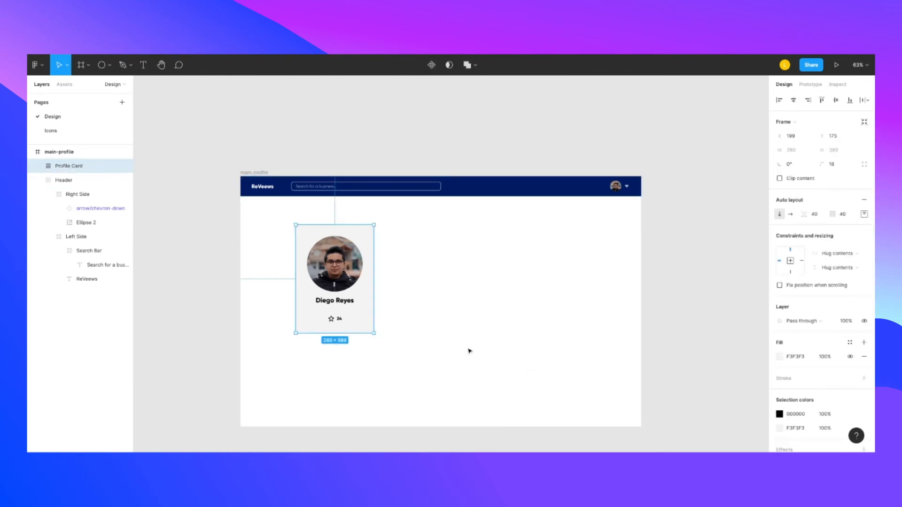
click(501, 280)
- Add a drop shadow to the Profile Card with X and Y offsets of 5
click(371, 247)
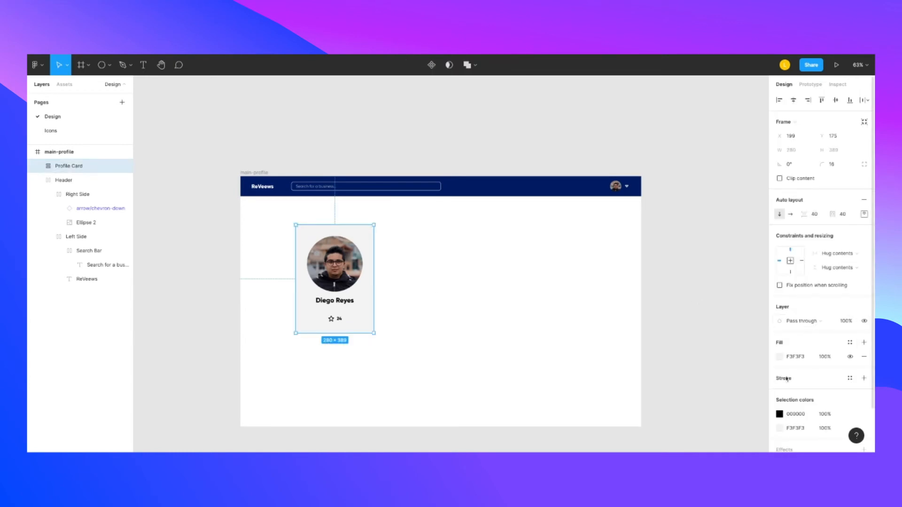
scroll(829, 387, down, 2)
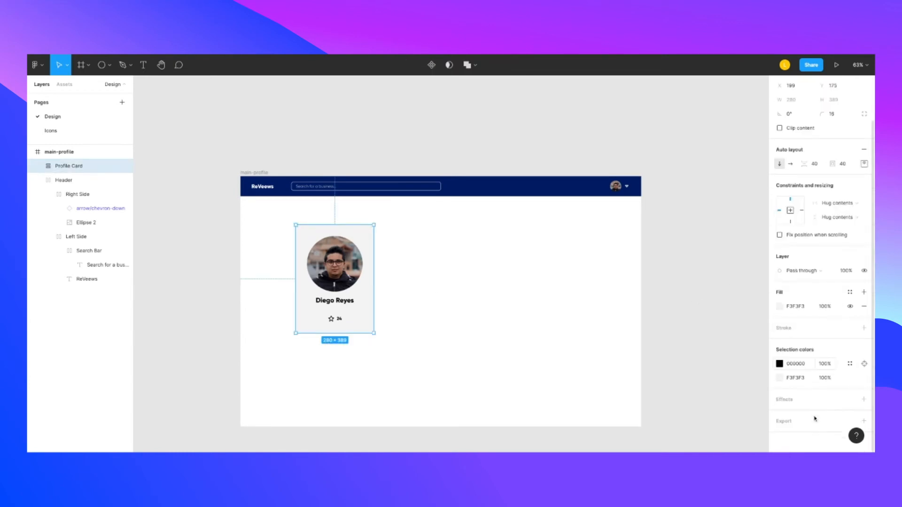
click(864, 400)
click(779, 413)
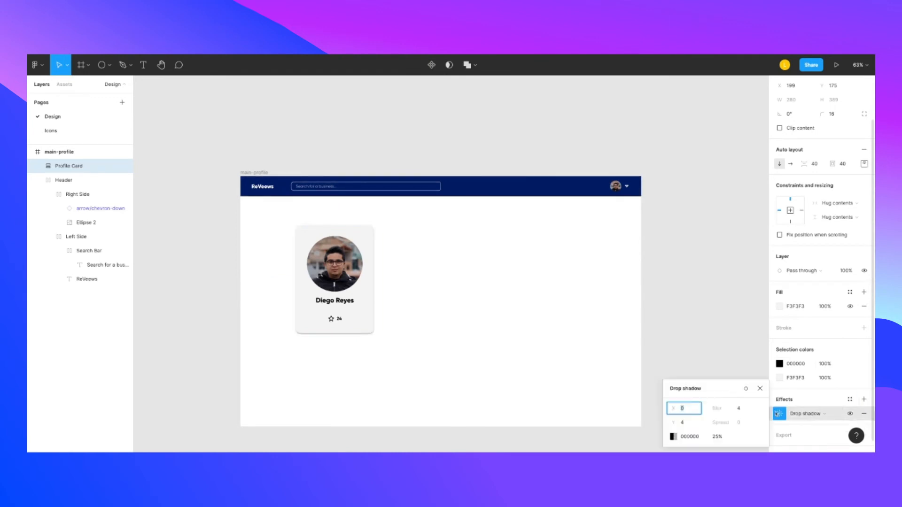
text(5)
click(684, 421)
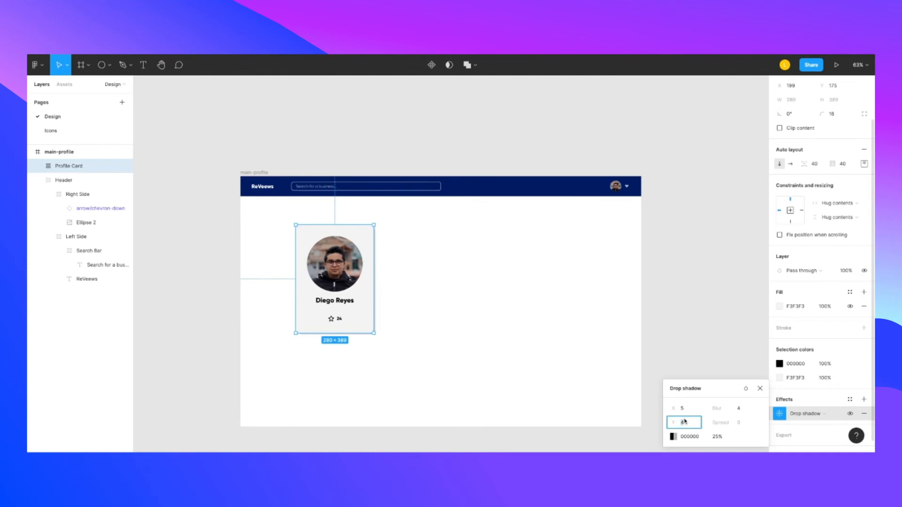
text(5)
key(Return)
- Set the Profile Card's drop shadow blur to 20 and its opacity to 10%
click(738, 408)
text(20)
key(Return)
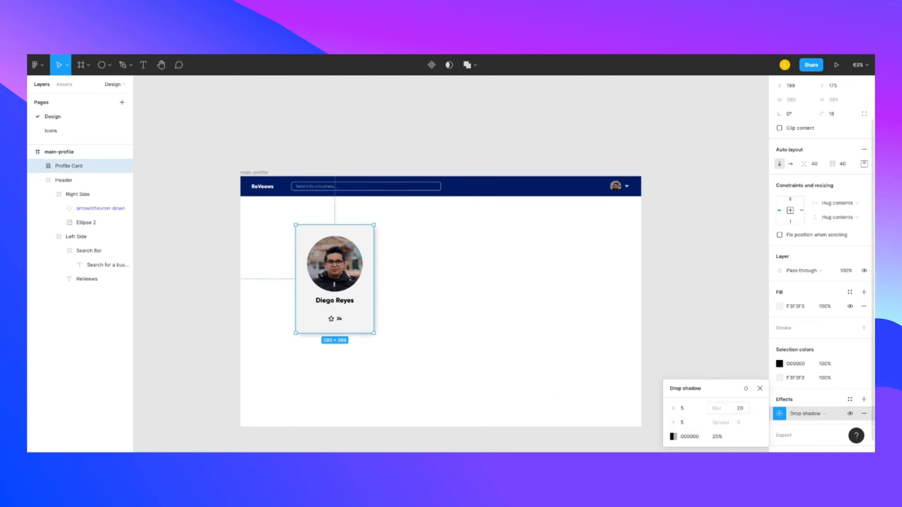
click(724, 438)
text(10)
key(Return)
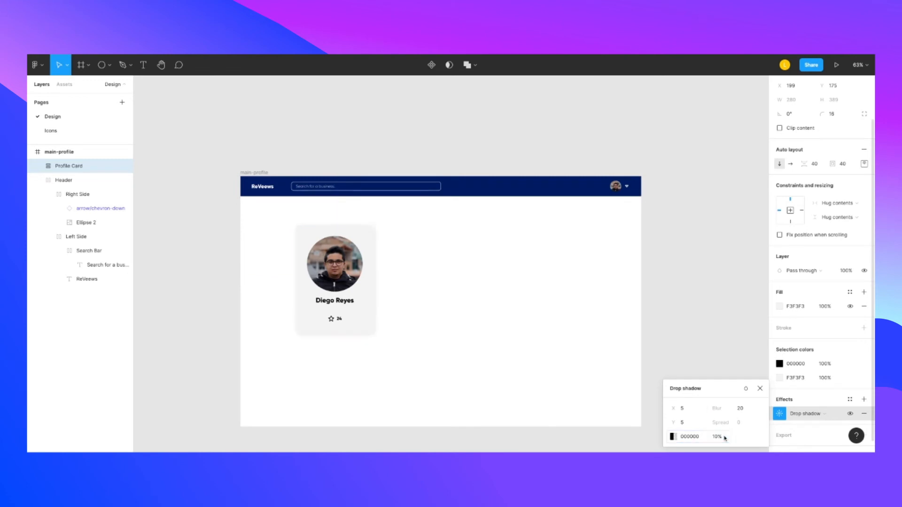
click(479, 332)
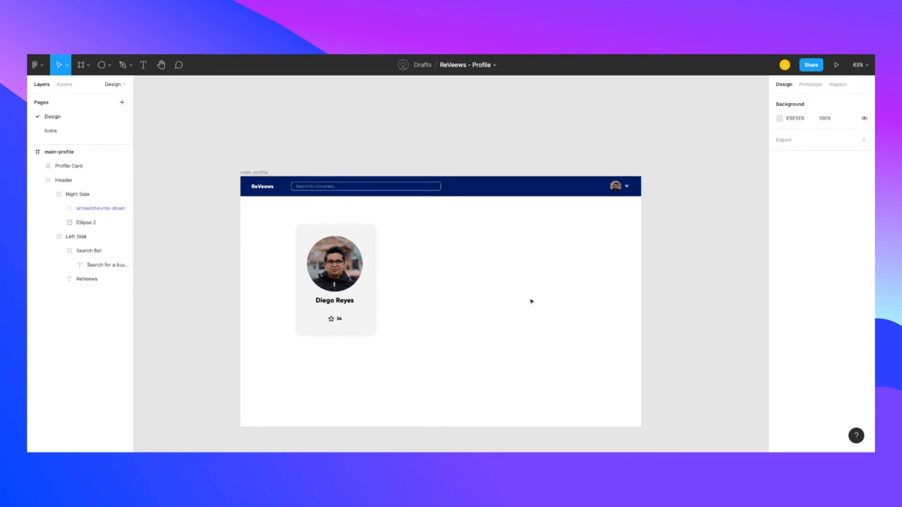
- Change the Profile Card's fill colour to white FFFFFF
click(372, 315)
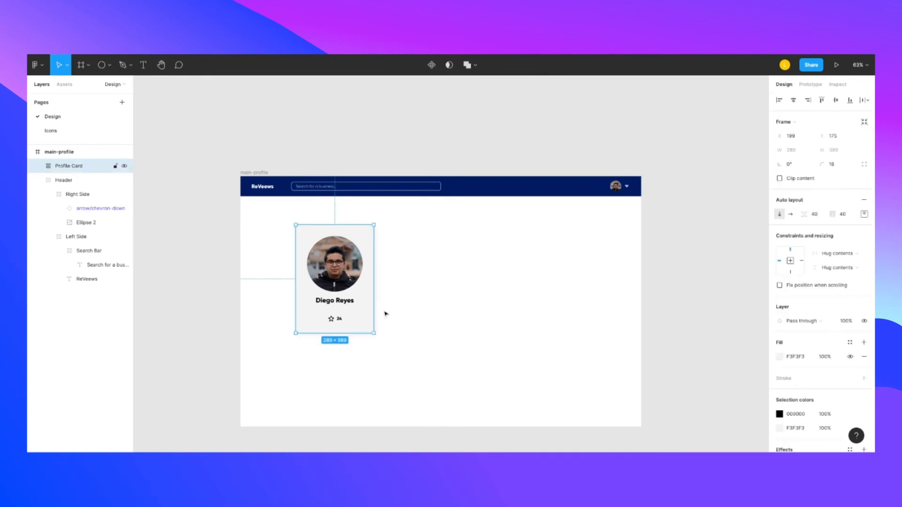
click(780, 357)
text(FFFFFF)
key(Return)
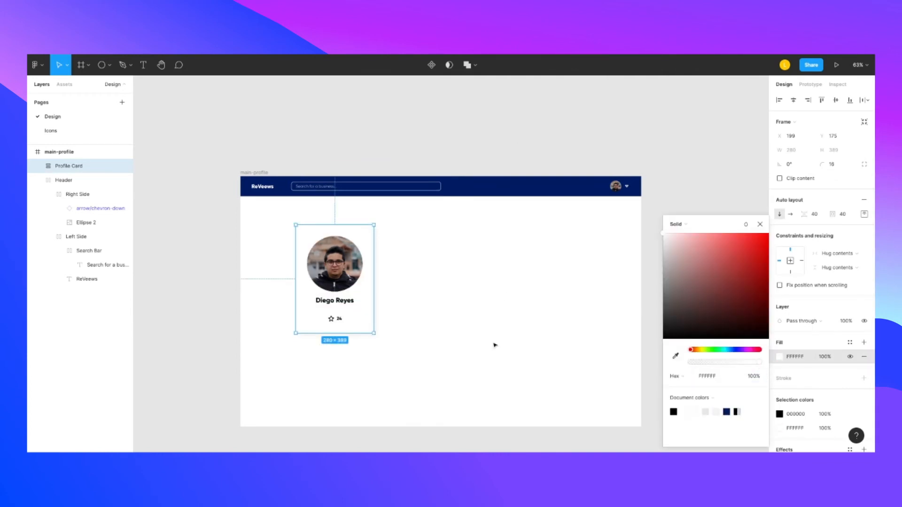
click(467, 381)
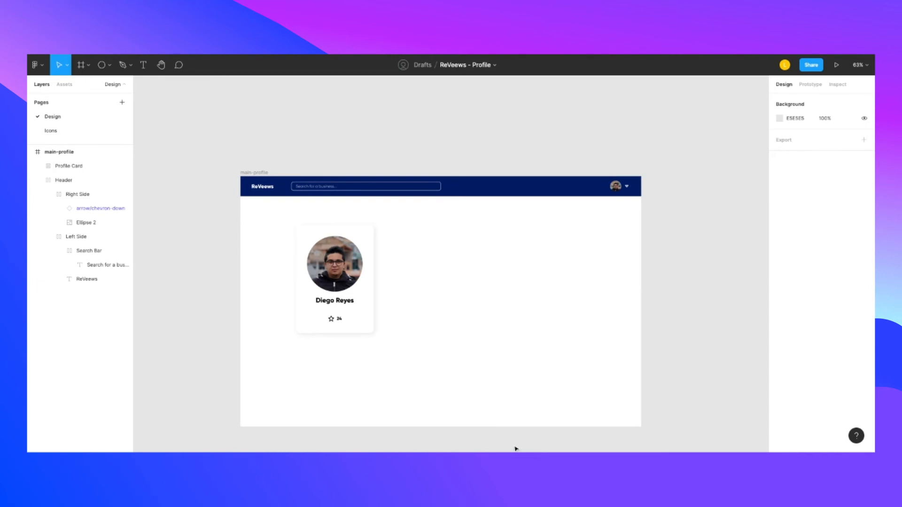
- Lower the opacity of the Profile Card's drop shadow to make it subtler
click(373, 300)
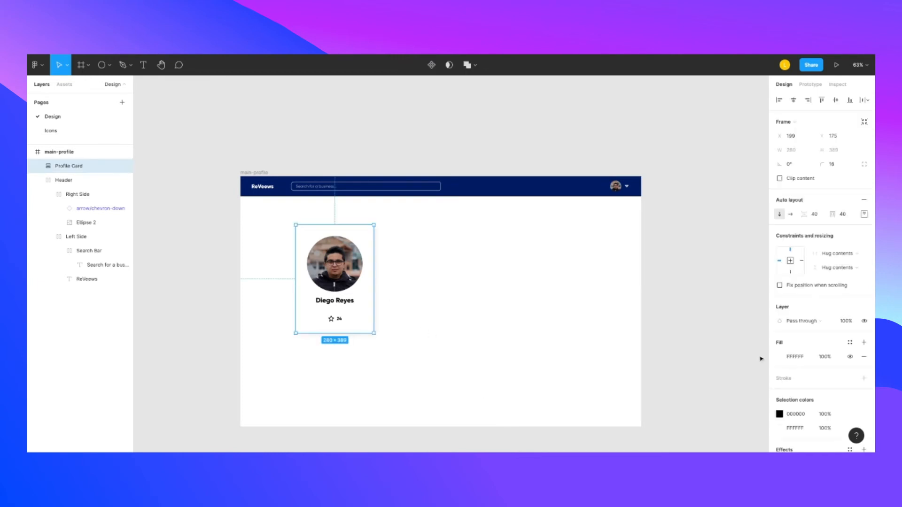
scroll(785, 435, down, 1)
click(780, 438)
click(721, 437)
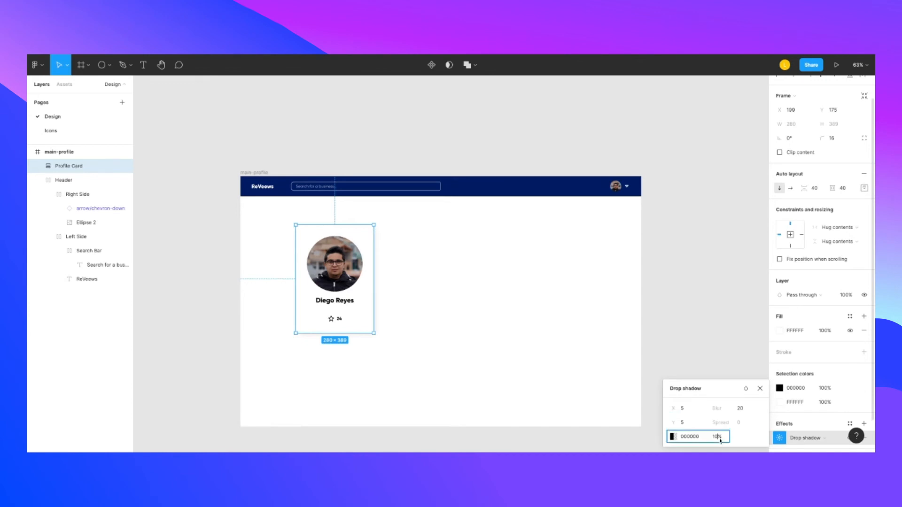
click(556, 359)
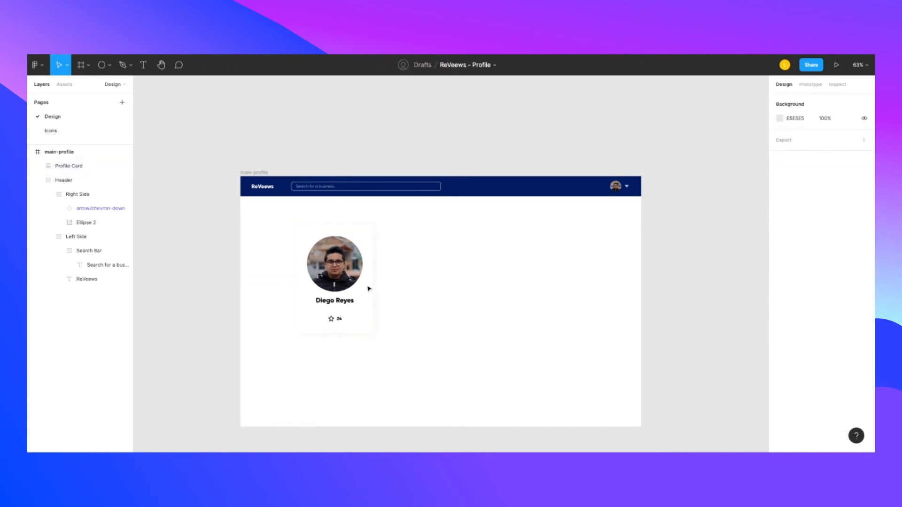
- Change the Profile Card's fill colour to very light grey F6F6F6
click(367, 311)
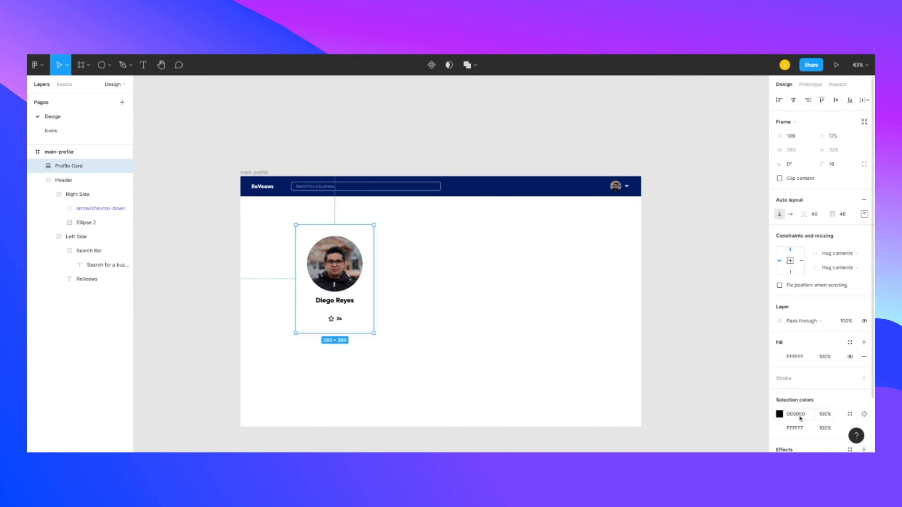
click(779, 356)
click(707, 375)
text(F2F2F2)
key(Return)
click(663, 234)
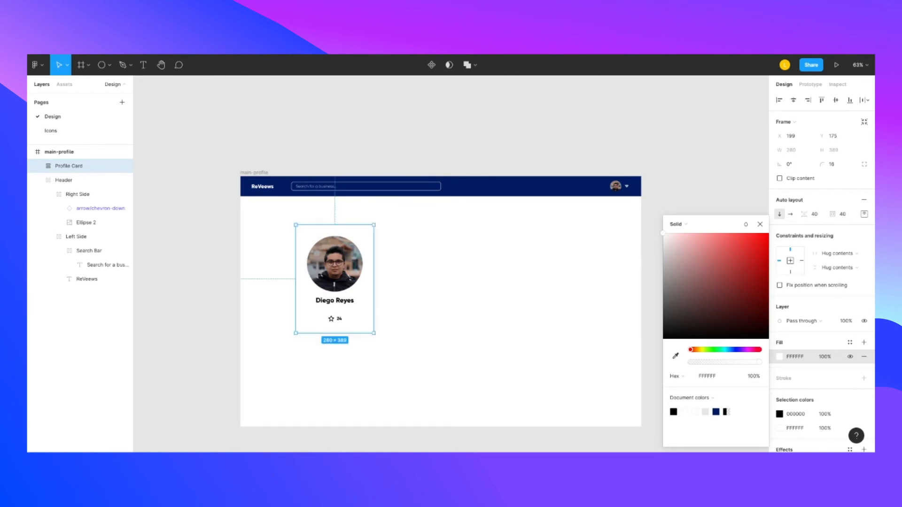
click(663, 236)
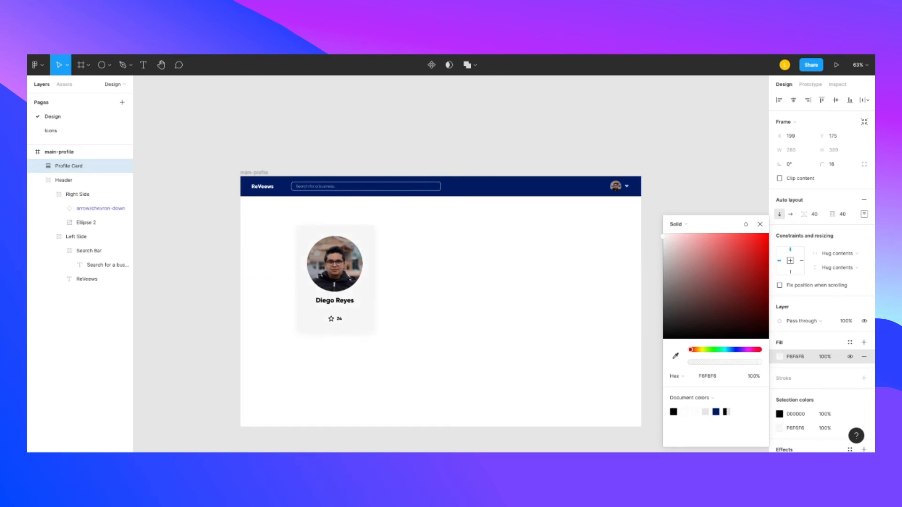
click(489, 403)
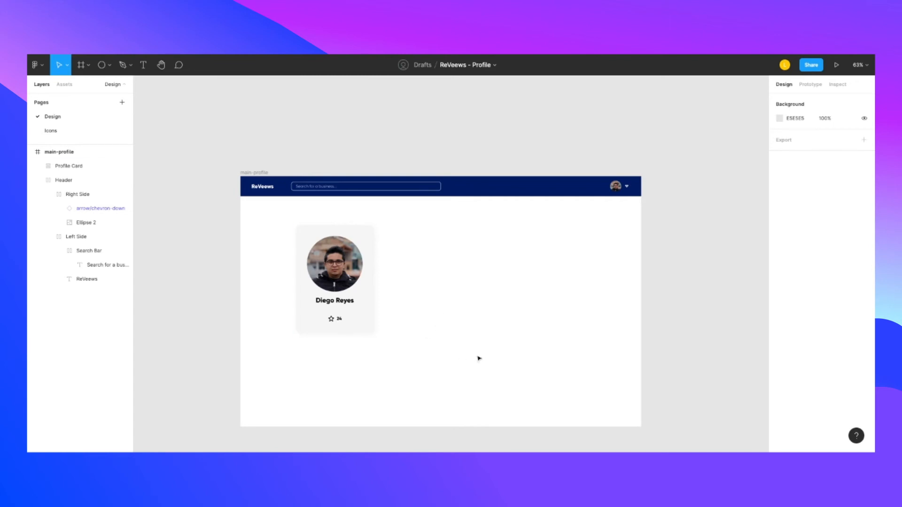
- Move the Profile Card down to X 191, Y 219 and add the text "User profile" above it
click(352, 262)
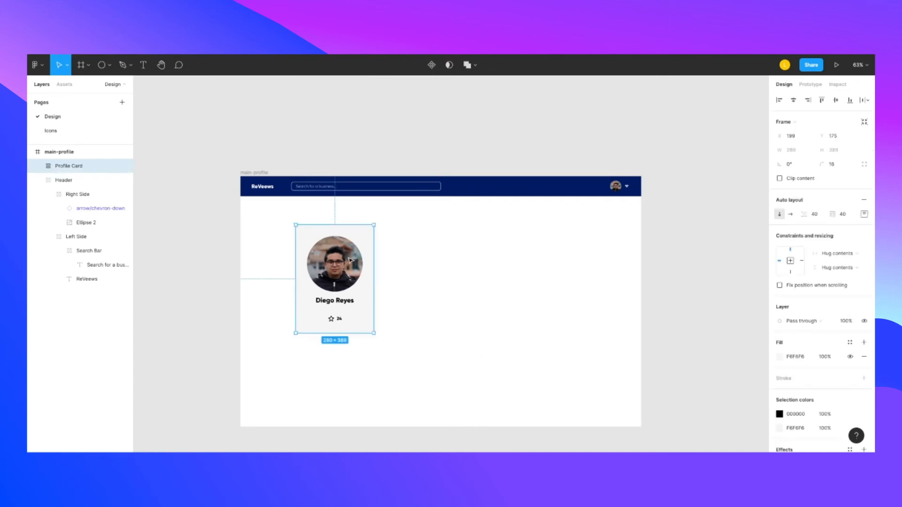
drag(350, 261, 347, 273)
key(t)
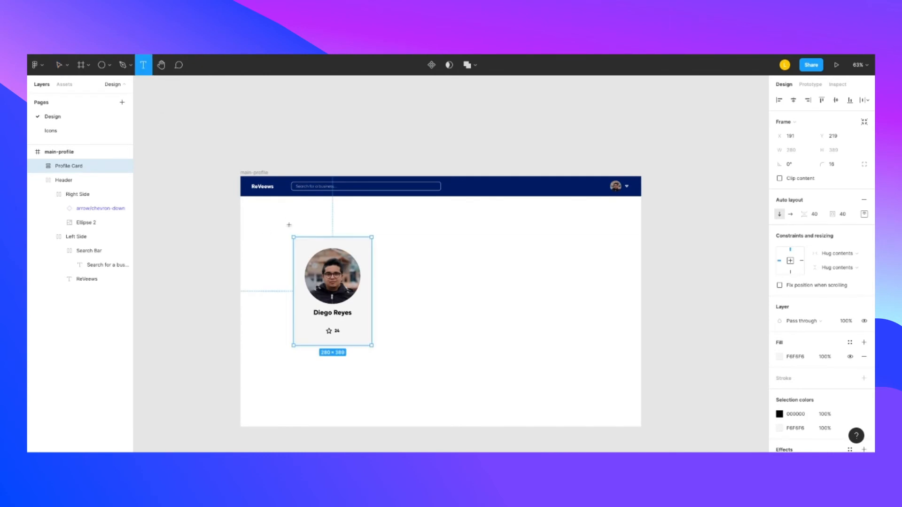
click(299, 216)
text(User Prof)
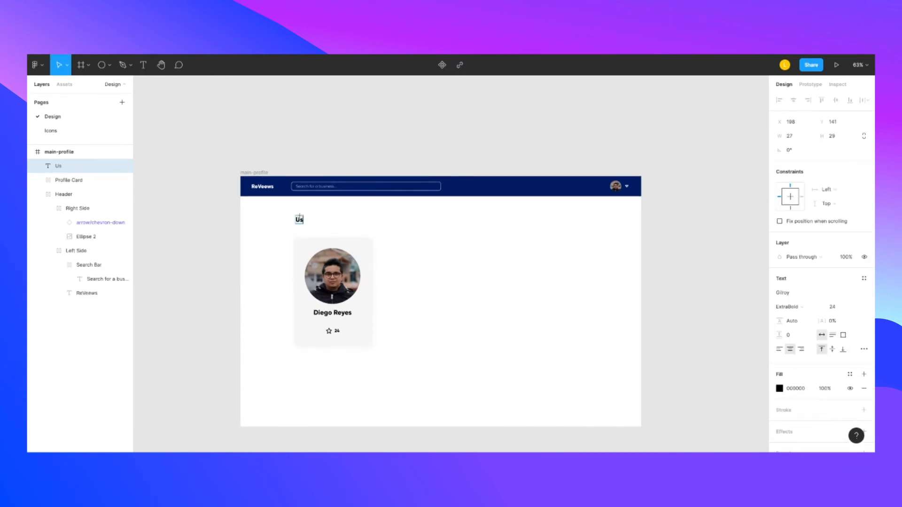
key(BackSpace)
key(BackSpace)
key(BackSpace)
key(BackSpace)
key(BackSpace)
text(profile)
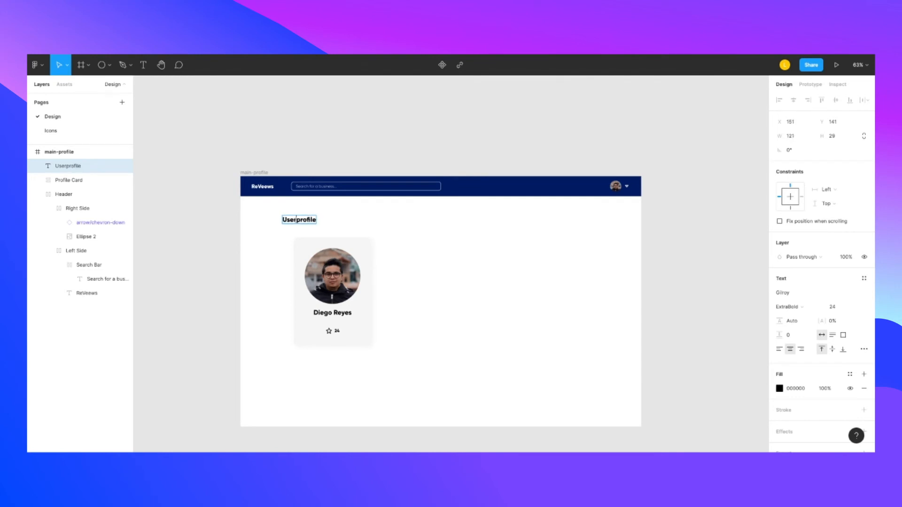
key(Escape)
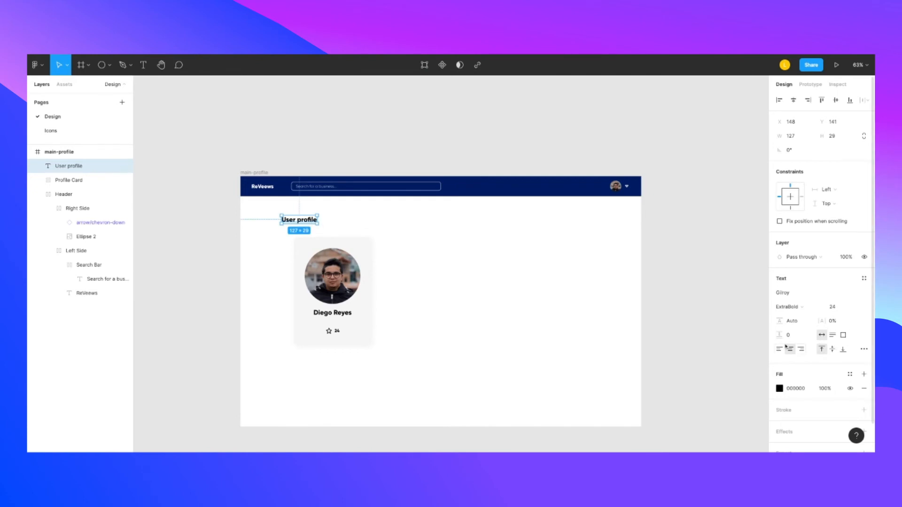
- Move the "User profile" heading to X 183, Y 131 and set its font size to 32
click(484, 258)
drag(304, 226, 315, 224)
click(835, 307)
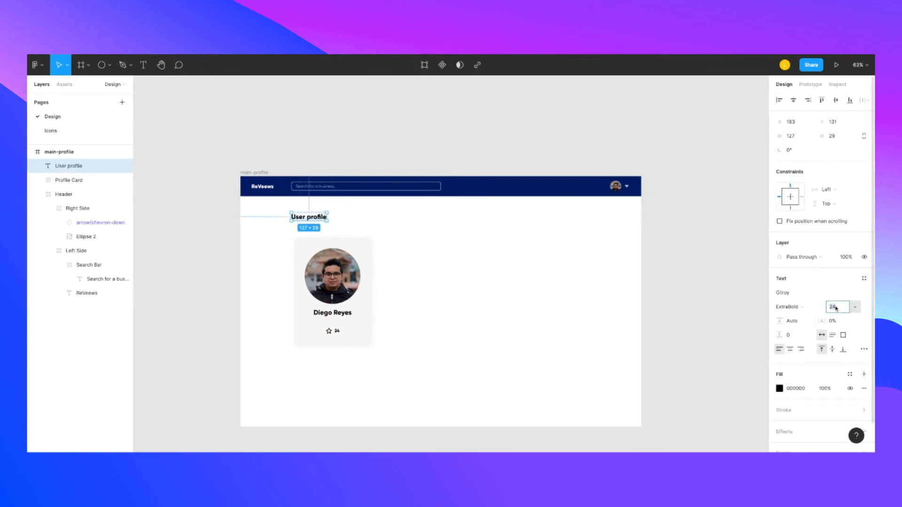
text(32)
key(Return)
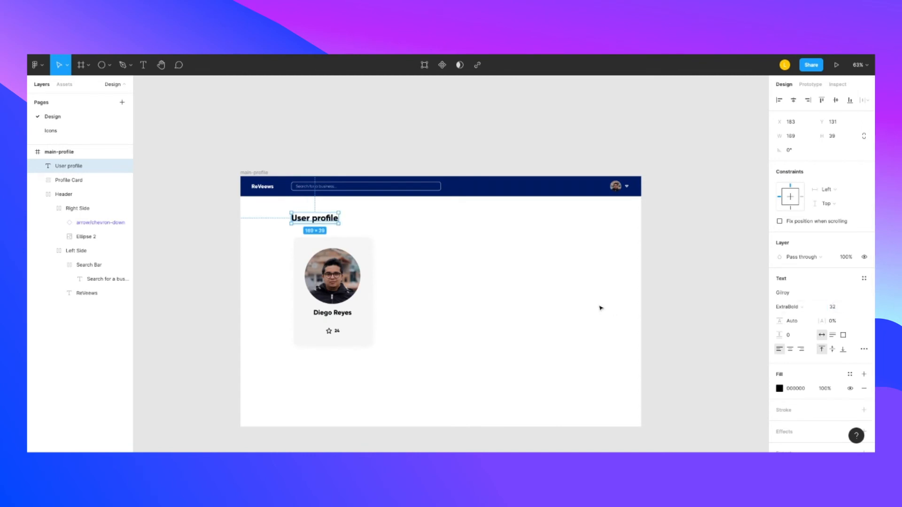
- Nudge the "User profile" heading up to Y 126 and align the Profile Card with it at X 183
click(397, 234)
click(313, 220)
drag(310, 224, 310, 222)
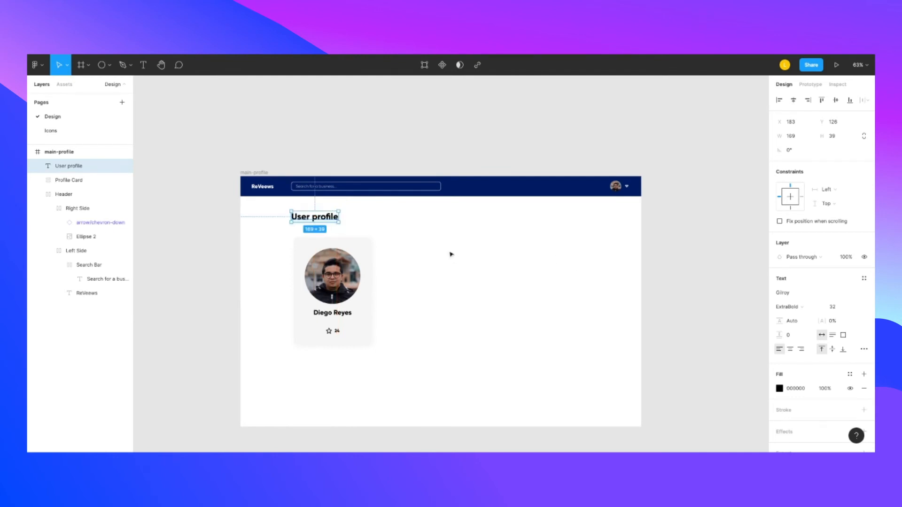
click(359, 228)
drag(357, 312, 332, 292)
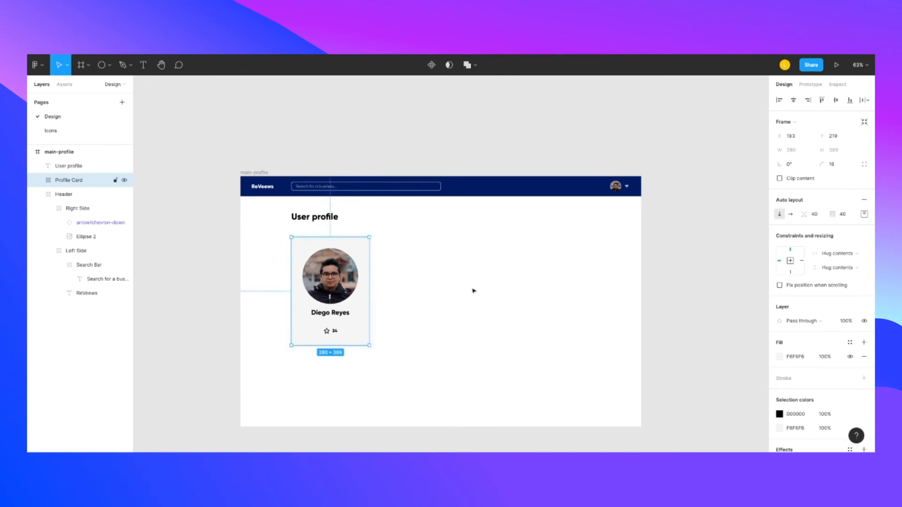
click(475, 291)
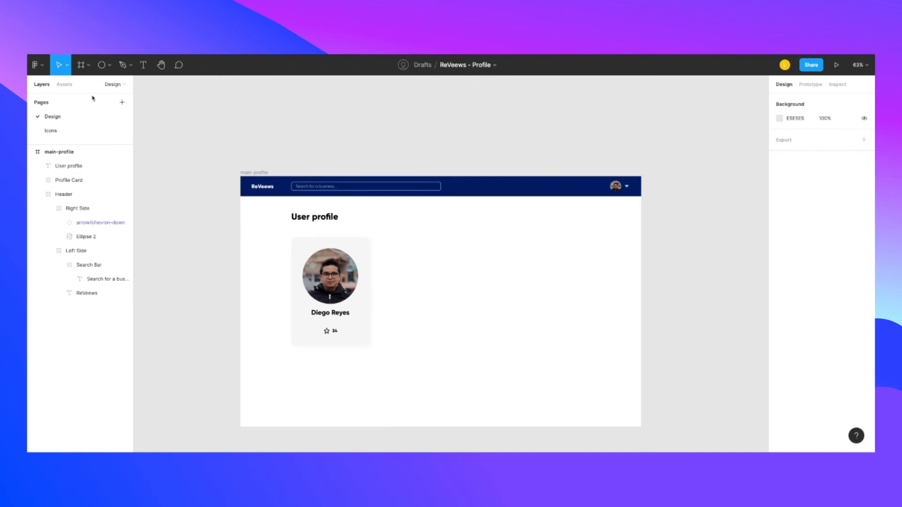
- Add the text "Details" beside the Profile Card and align it left
click(144, 64)
click(414, 249)
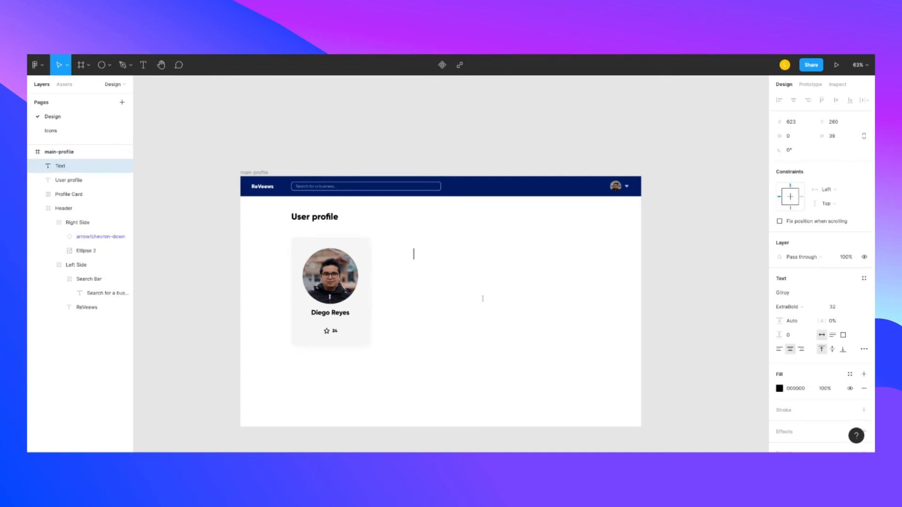
text(Details)
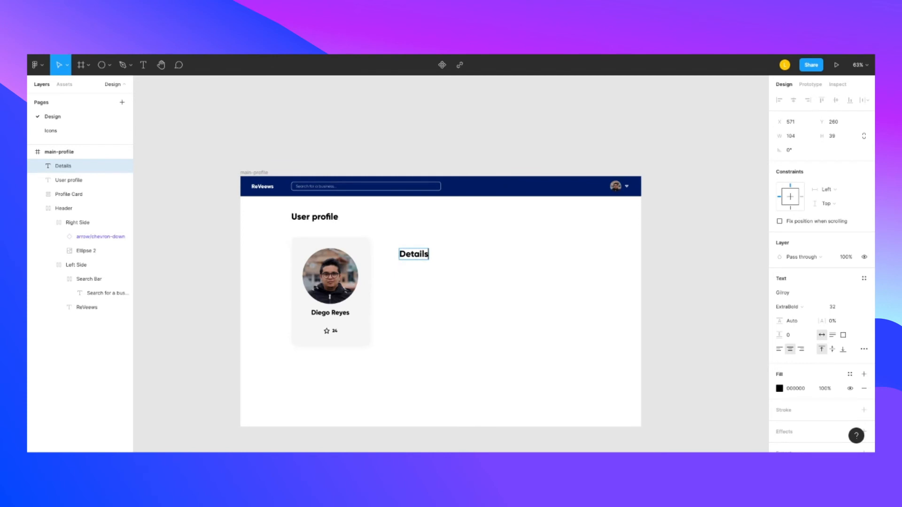
click(780, 350)
- Set the "Details" text's font size to 16
click(845, 307)
text(16)
key(Return)
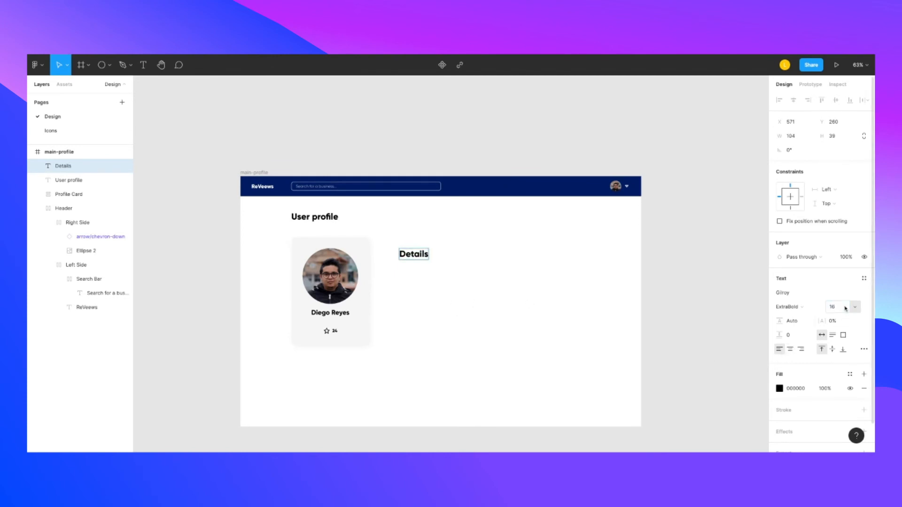
key(ctrl+a)
click(837, 310)
text(16)
key(Return)
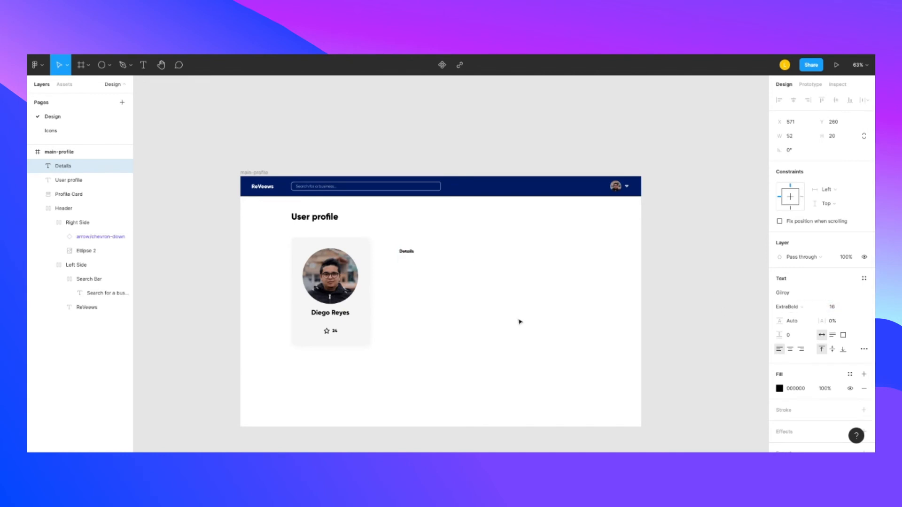
- Move the "Details" heading to X 581, Y 259 and set its font size to 24
click(410, 252)
click(528, 334)
click(408, 253)
click(421, 280)
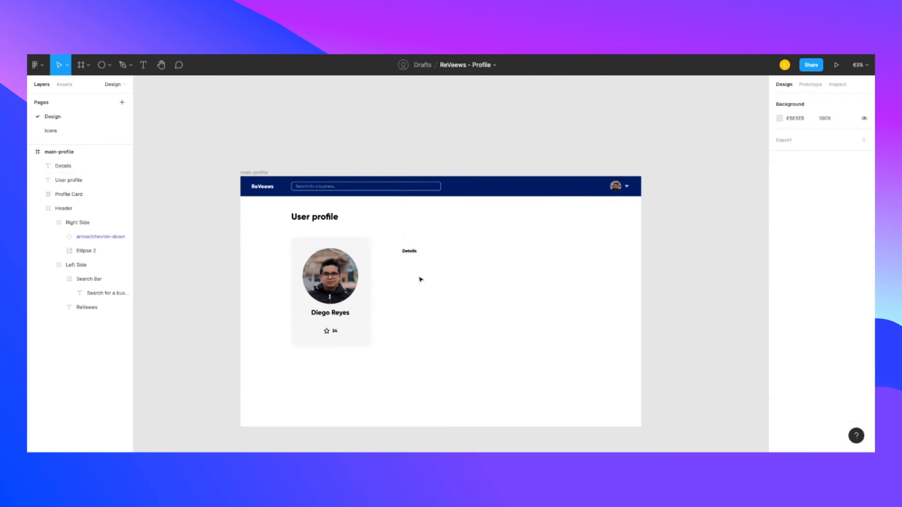
click(409, 251)
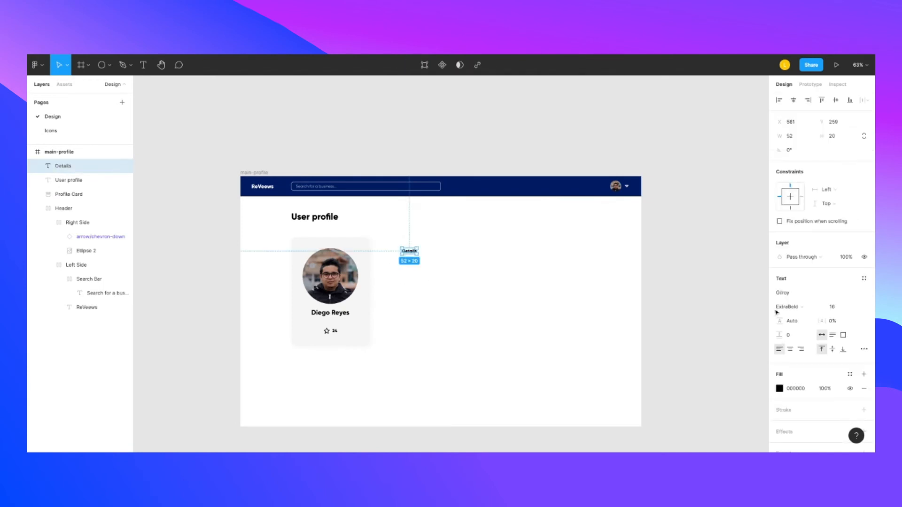
click(839, 310)
key(Return)
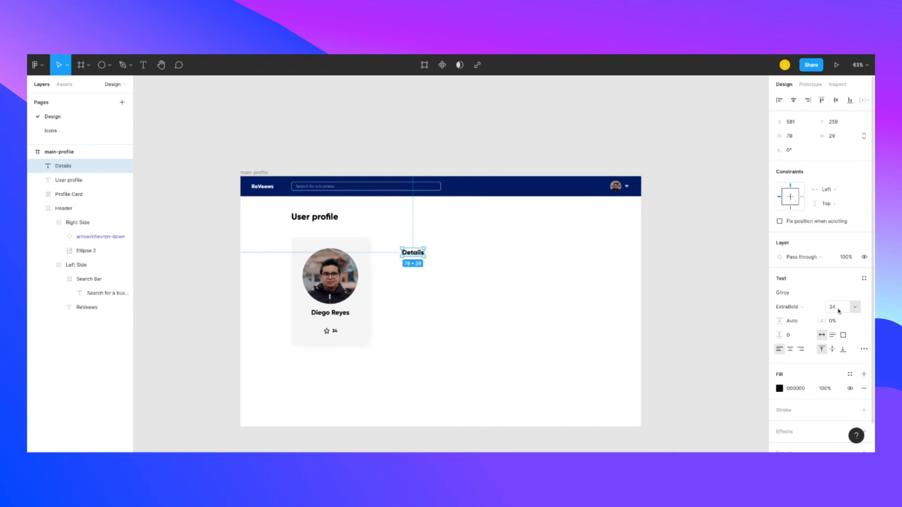
- Compare the "Details" heading's text settings with those of the name in the Profile Card
click(462, 313)
click(412, 255)
double_click(337, 314)
double_click(337, 313)
click(451, 318)
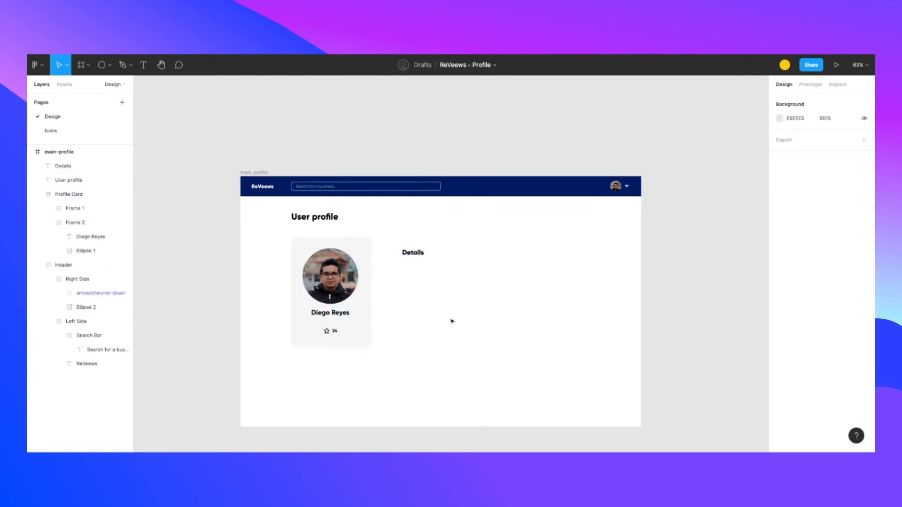
click(414, 254)
click(449, 320)
- Add a "Display name" label below the "Details" heading and reword it as "Username"
click(143, 64)
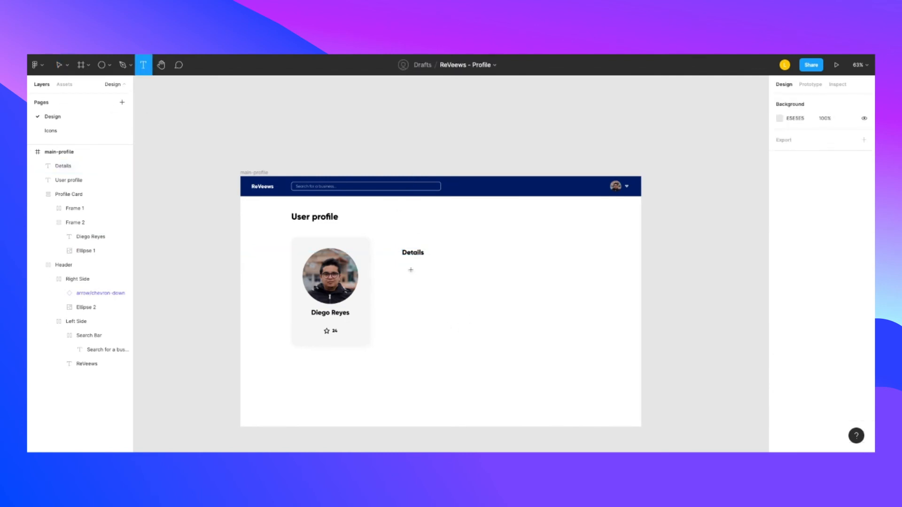
click(418, 274)
text(Dis)
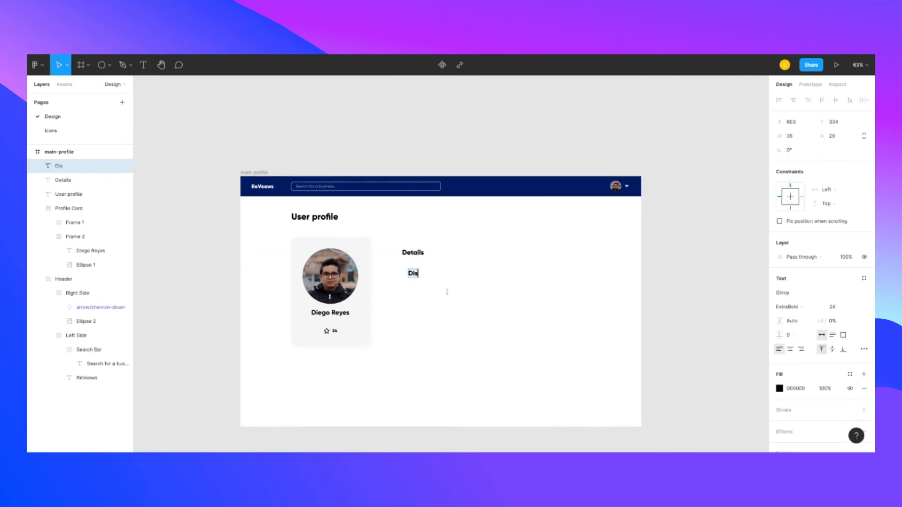
text(play name)
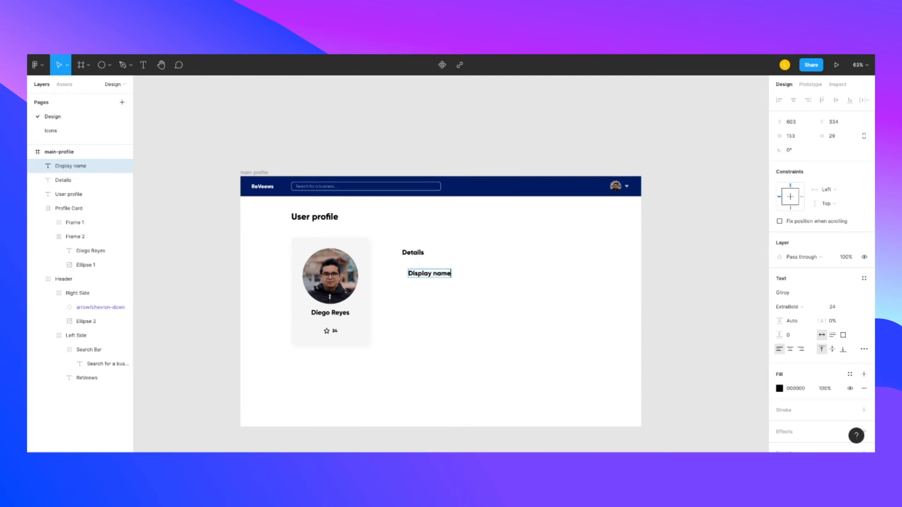
key(ctrl+a)
text(Username)
key(Escape)
- Set the "Username" label's font size to 16 and align it under "Details" at X 581, Y 339
double_click(427, 277)
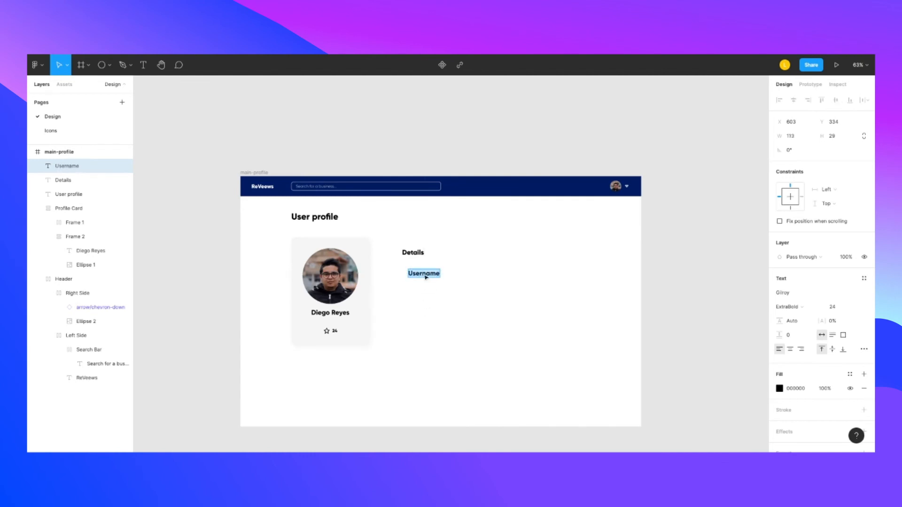
click(840, 308)
key(Return)
key(Escape)
click(433, 300)
drag(425, 273, 418, 275)
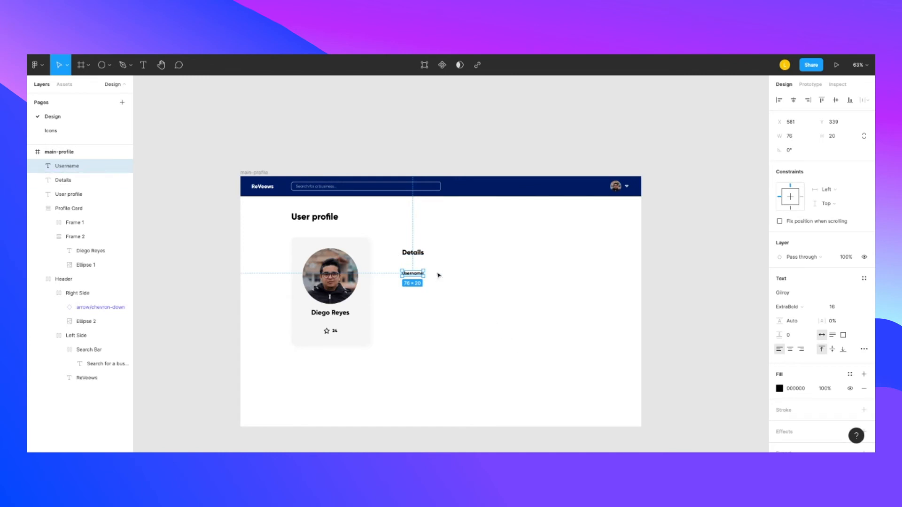
- Set the "Username" label's fill opacity to 50%
click(829, 388)
text(50)
key(Return)
click(562, 381)
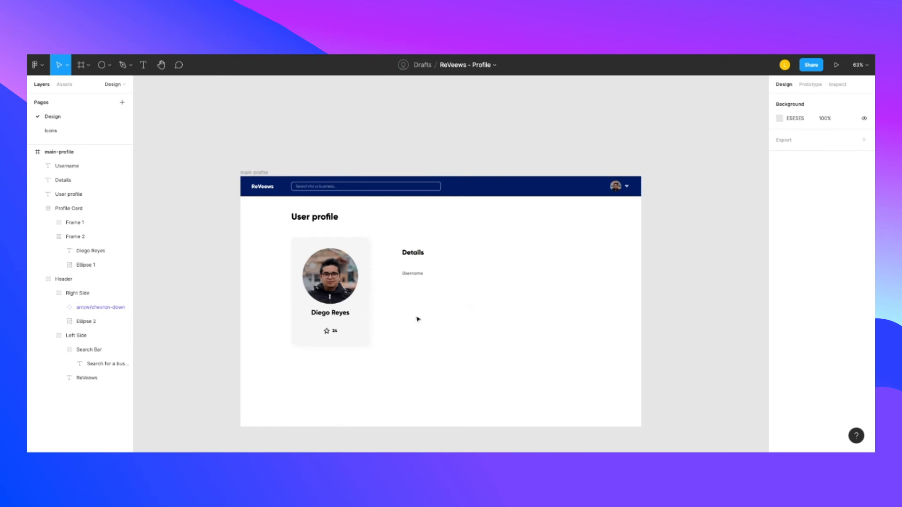
- Duplicate the "Username" label and move the copy straight down to Y 381
click(411, 274)
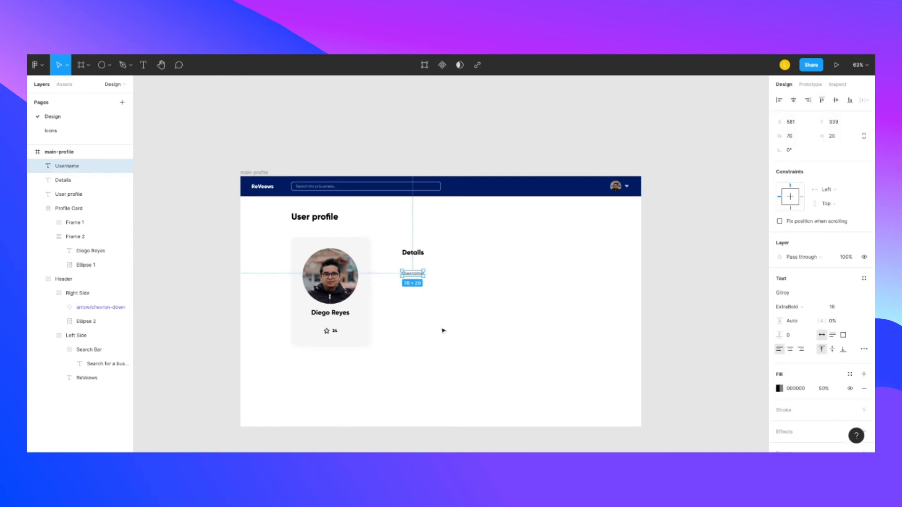
key(ctrl+v)
key(shift+Down)
key(shift+Down)
key(shift+Down)
key(shift+Down)
key(Down)
key(Down)
- Set the copied label's fill opacity to 100% and its font weight to Light
click(831, 392)
text(100)
key(Return)
click(789, 307)
click(794, 293)
- Replace the copied label's text with the sample account username and shift it slightly right to X 584
double_click(412, 285)
text(diego)
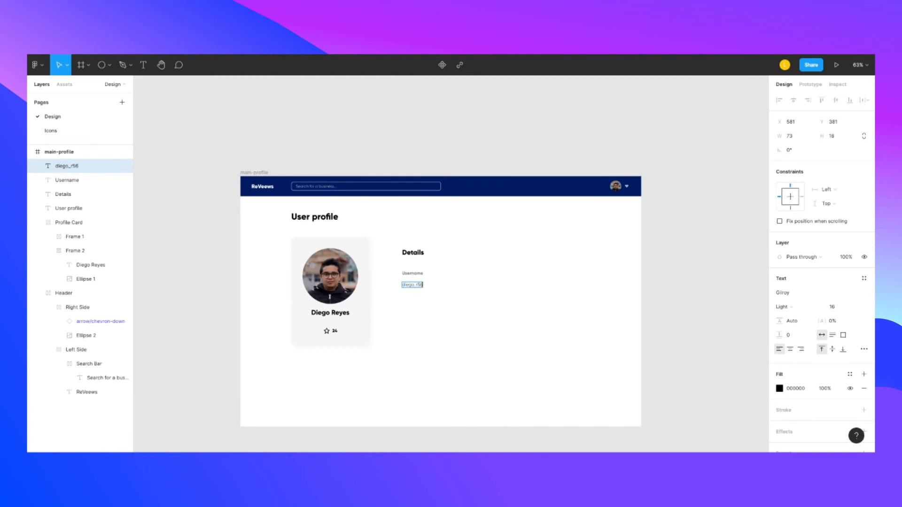
click(458, 324)
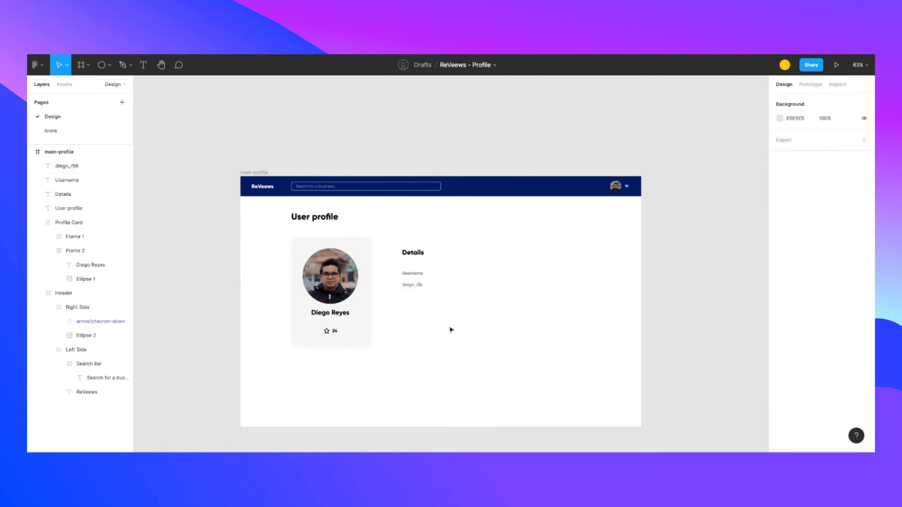
click(413, 286)
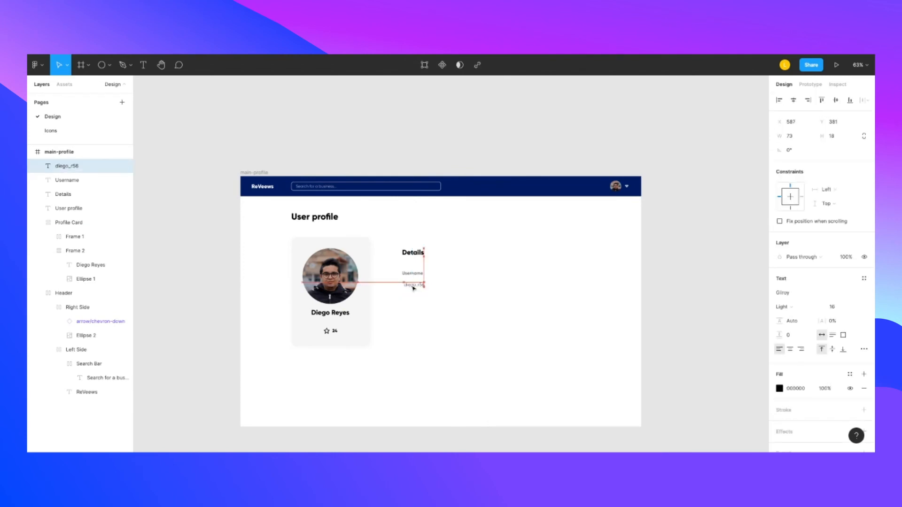
click(423, 292)
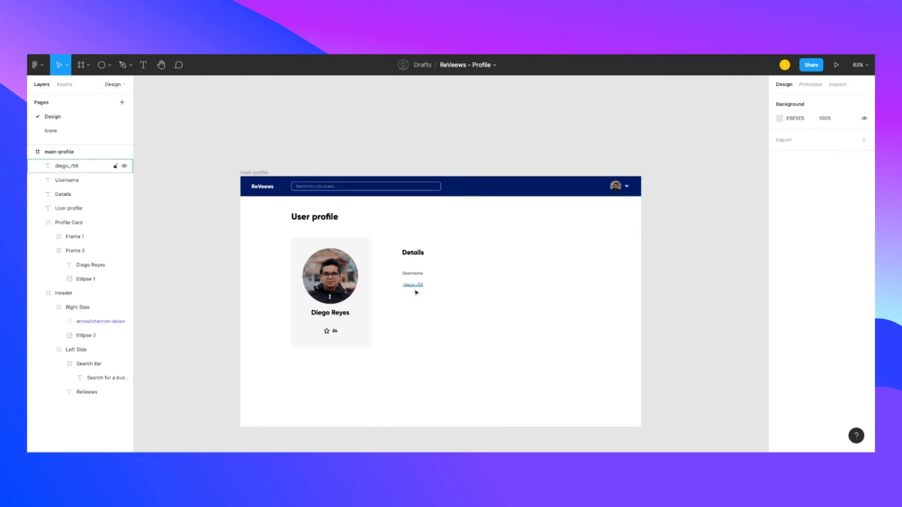
- Draw a horizontal line about 225.5 px long just below the username value with the Pen tool
click(131, 65)
click(131, 84)
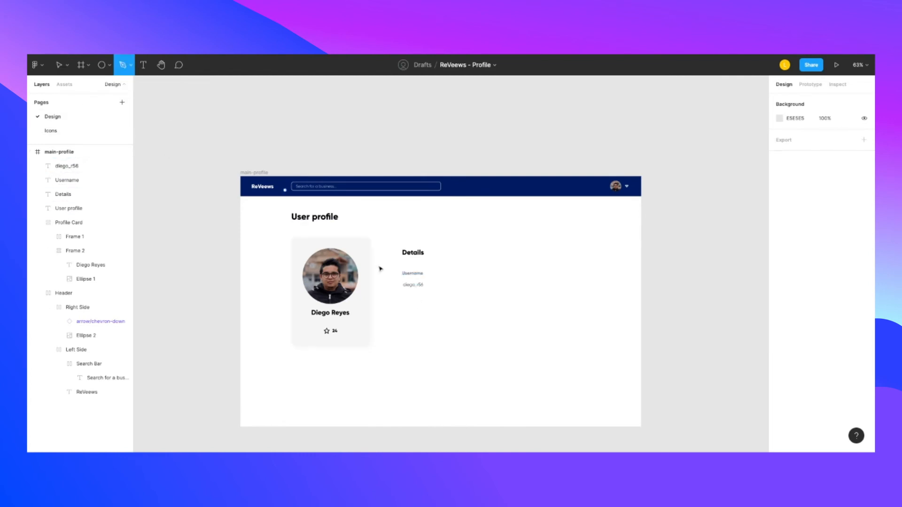
click(406, 292)
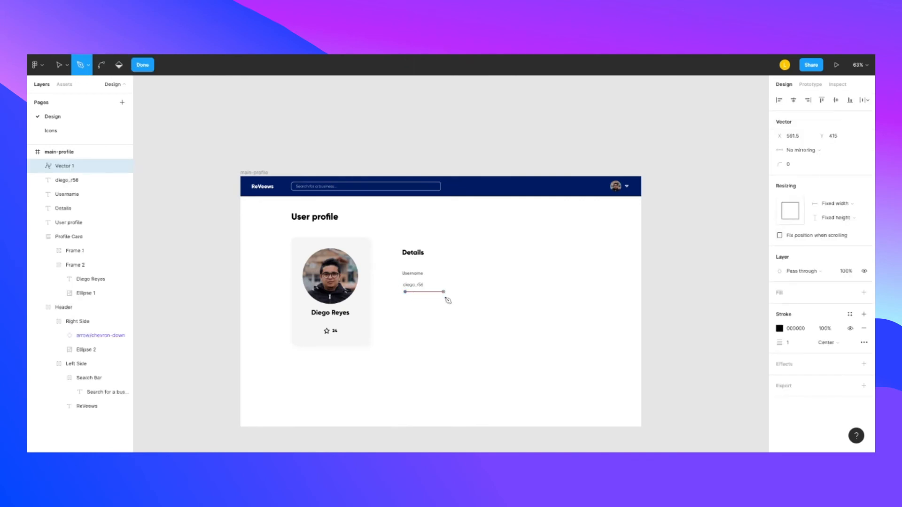
click(468, 292)
key(Escape)
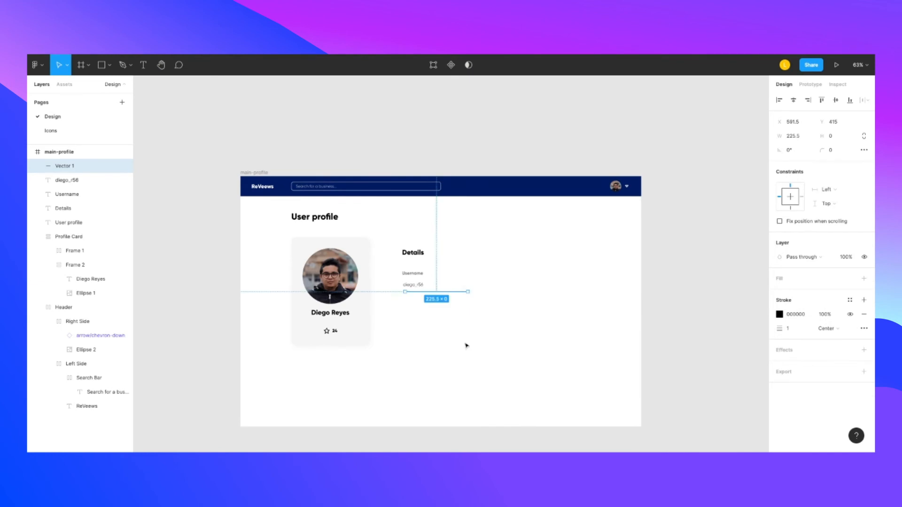
click(463, 338)
- Wrap the username value and the line below it in a vertical auto layout with 8 spacing between items
scroll(463, 337, up, 5)
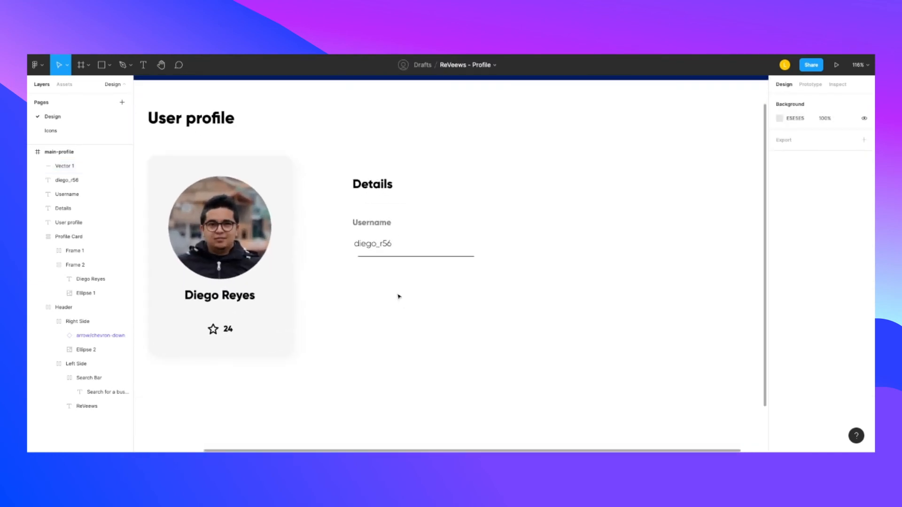
click(406, 259)
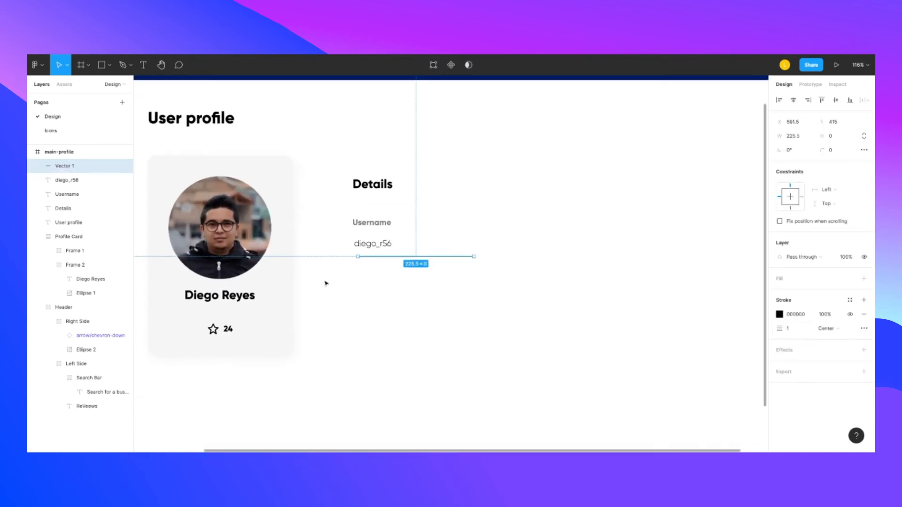
click(354, 319)
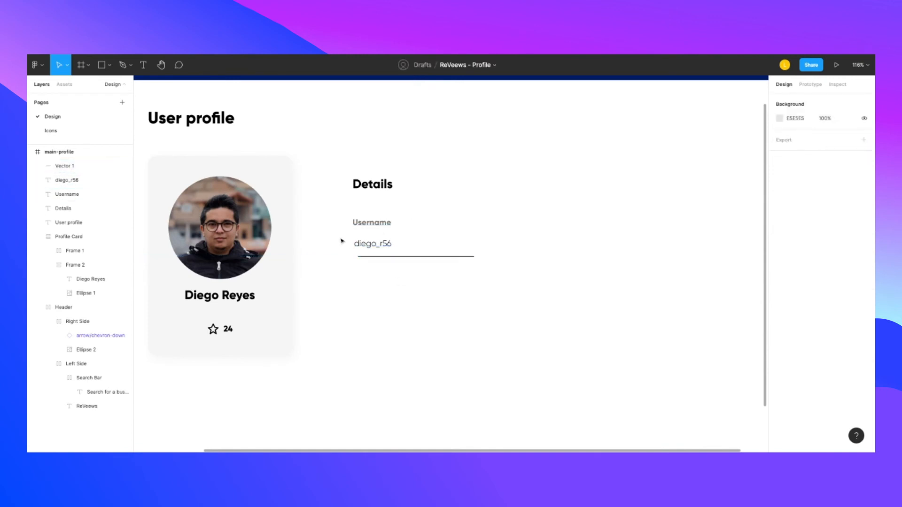
drag(341, 240, 475, 267)
key(shift+a)
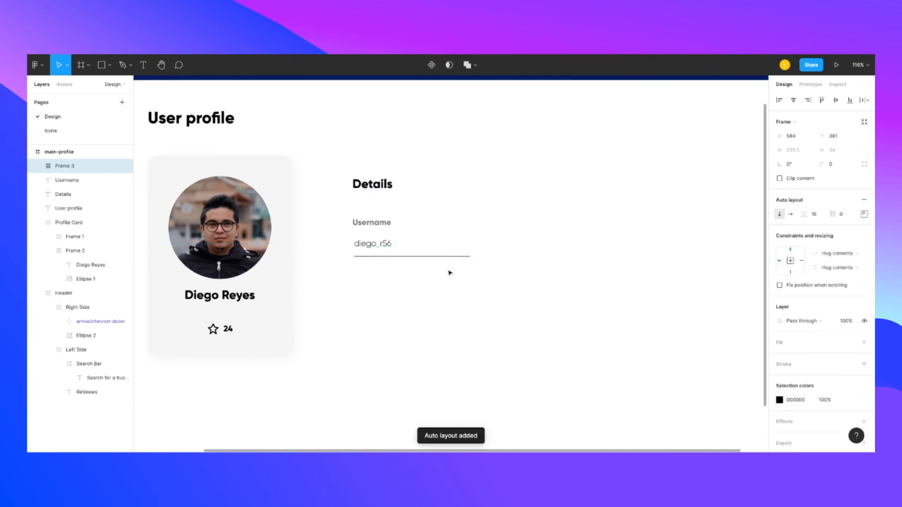
click(864, 215)
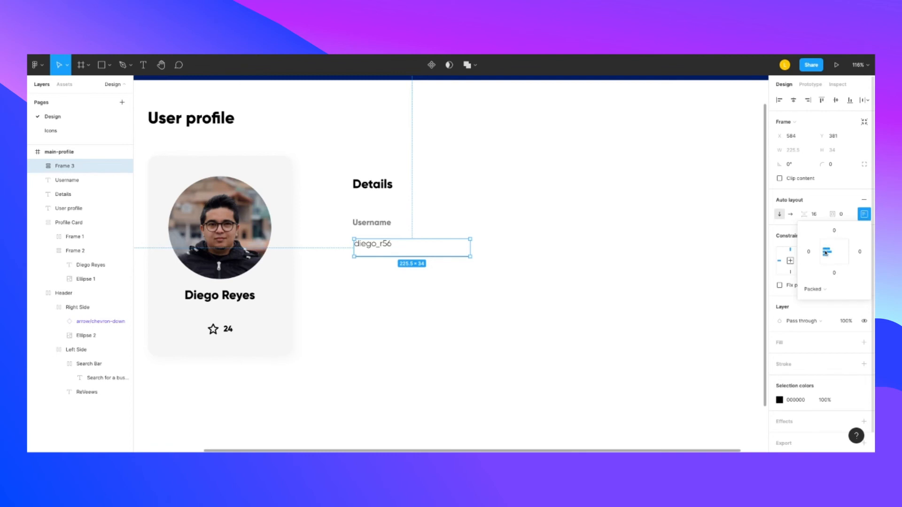
click(821, 214)
text(8)
key(Return)
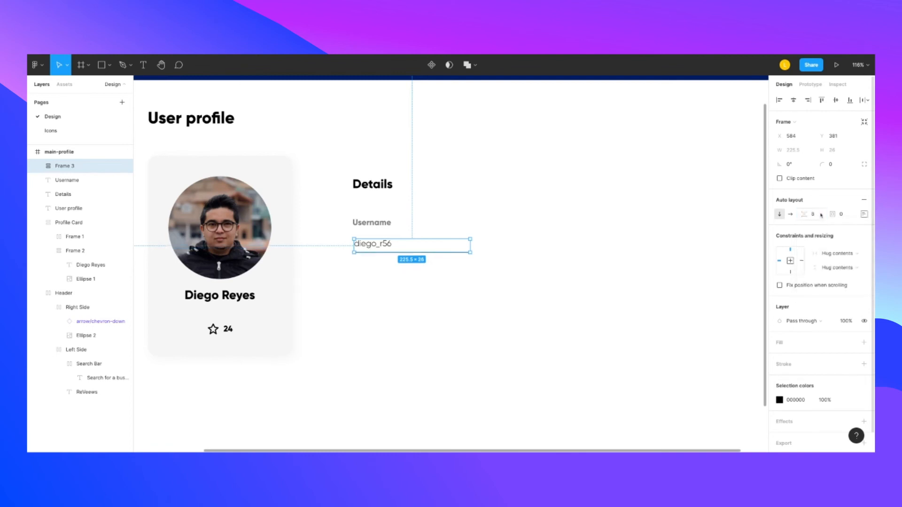
click(452, 282)
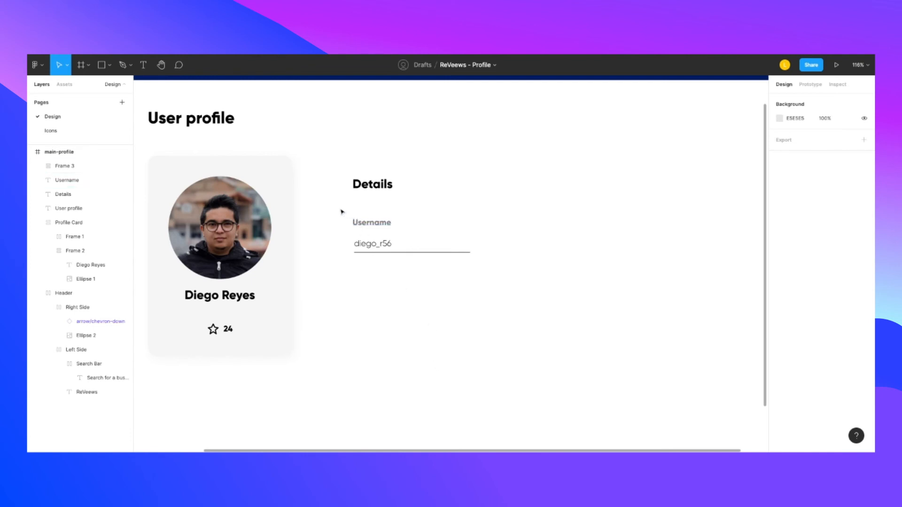
- Wrap the "Username" label and its underlined value together in an auto layout frame
drag(341, 212, 476, 264)
key(shift+a)
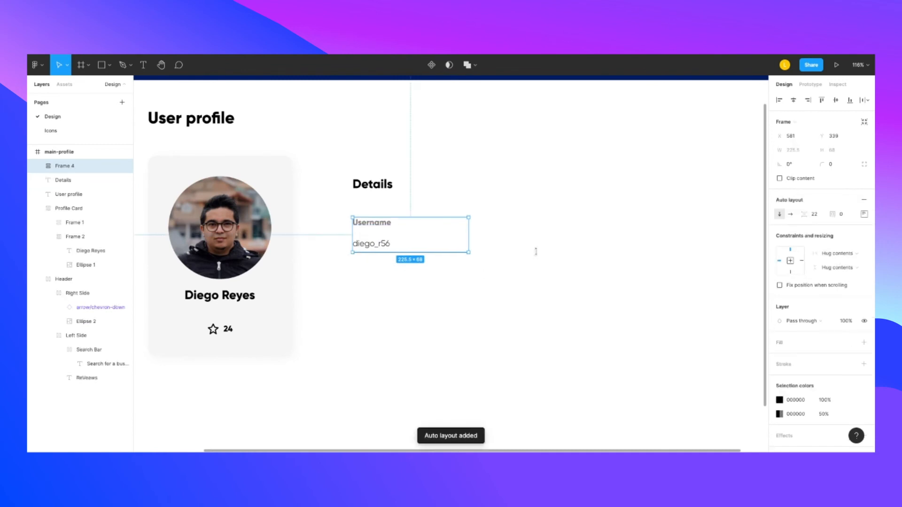
- Set the spacing between items in the Username field's outer auto layout frame to 16
click(864, 214)
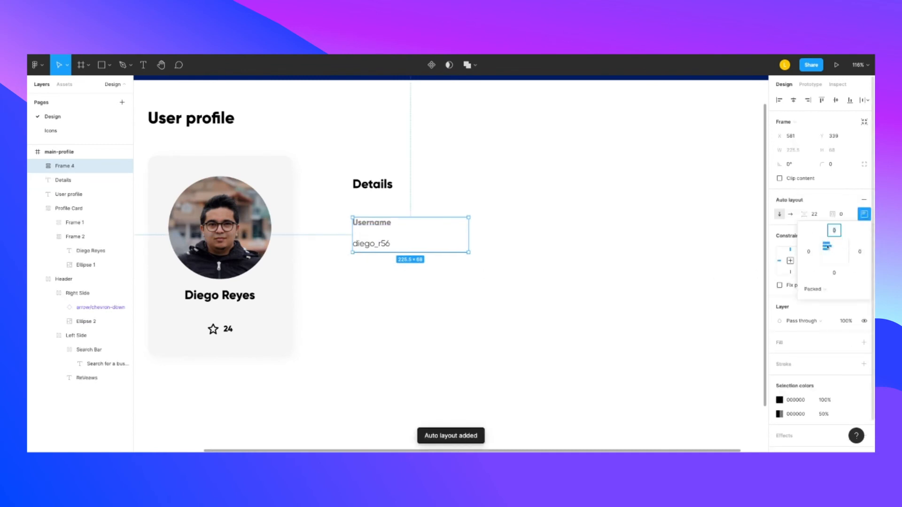
click(817, 214)
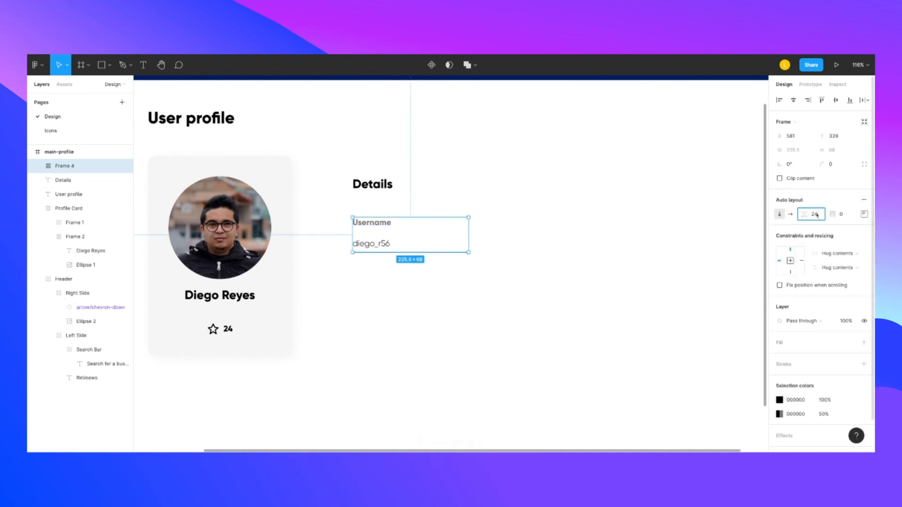
key(Return)
click(815, 214)
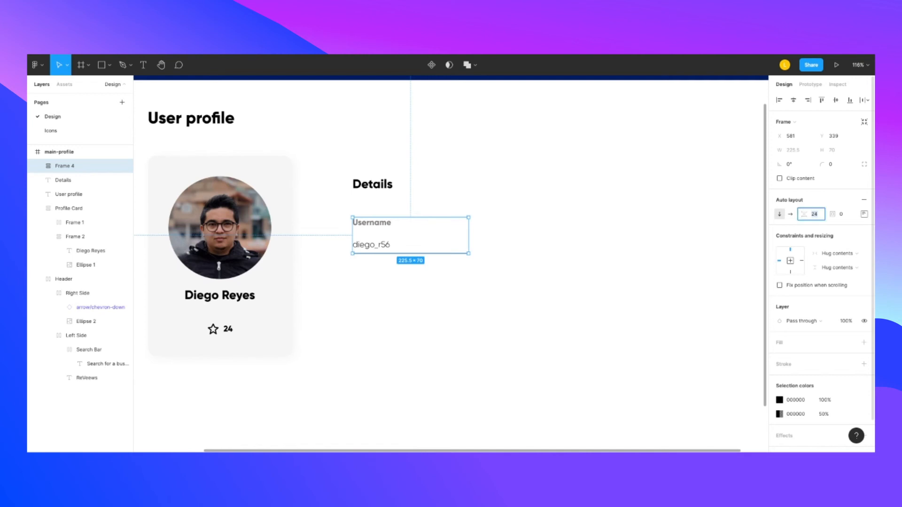
text(16)
key(Return)
click(440, 343)
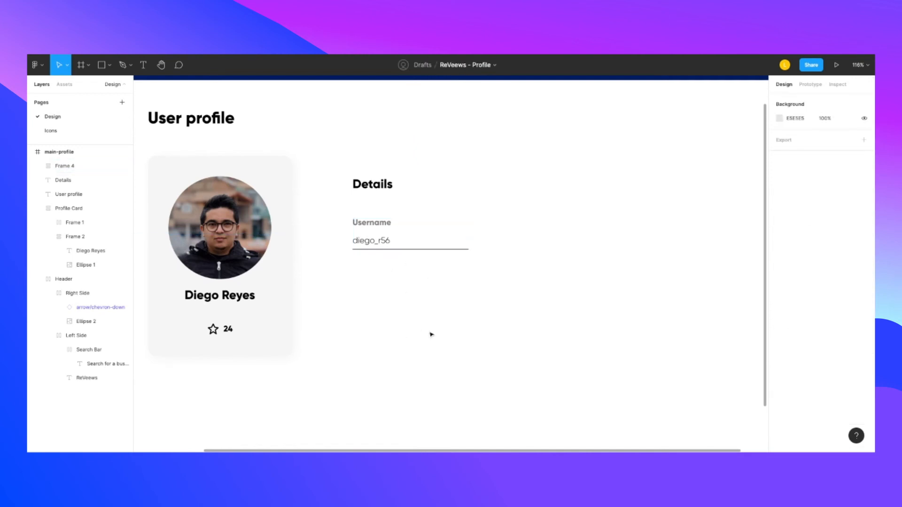
- Duplicate the Username field and move the copy straight down to Y 475
click(376, 239)
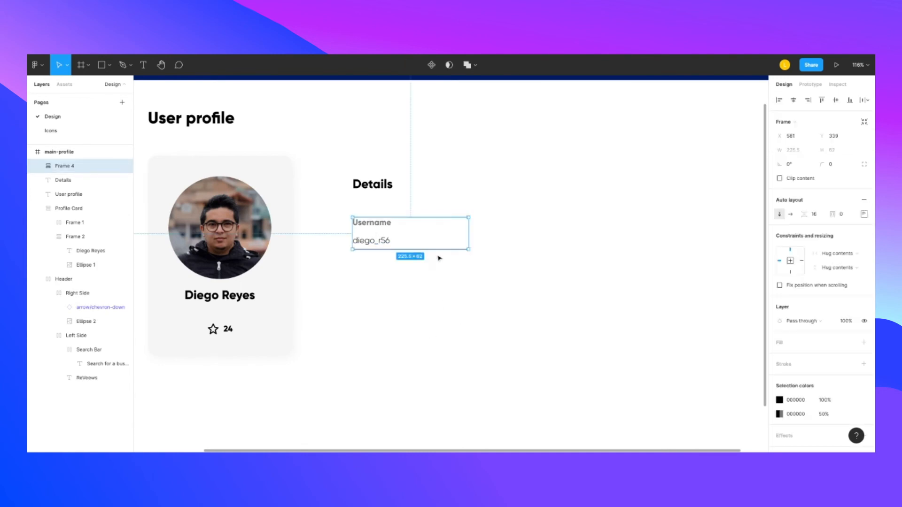
key(ctrl+v)
key(shift+Down)
key(shift+Down)
key(shift+Down)
key(shift+Down)
key(shift+Down)
key(shift+Down)
key(shift+Down)
key(shift+Down)
key(shift+Down)
key(shift+Down)
key(shift+Down)
key(shift+Down)
key(shift+Down)
key(shift+Down)
key(shift+Down)
key(shift+Down)
key(shift+Down)
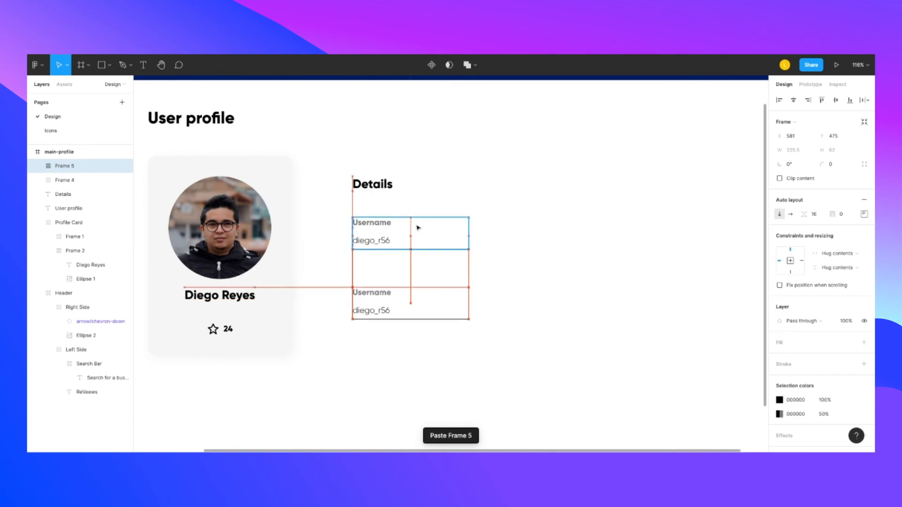
- Change the label of the copied field to "First name"
double_click(382, 295)
double_click(382, 294)
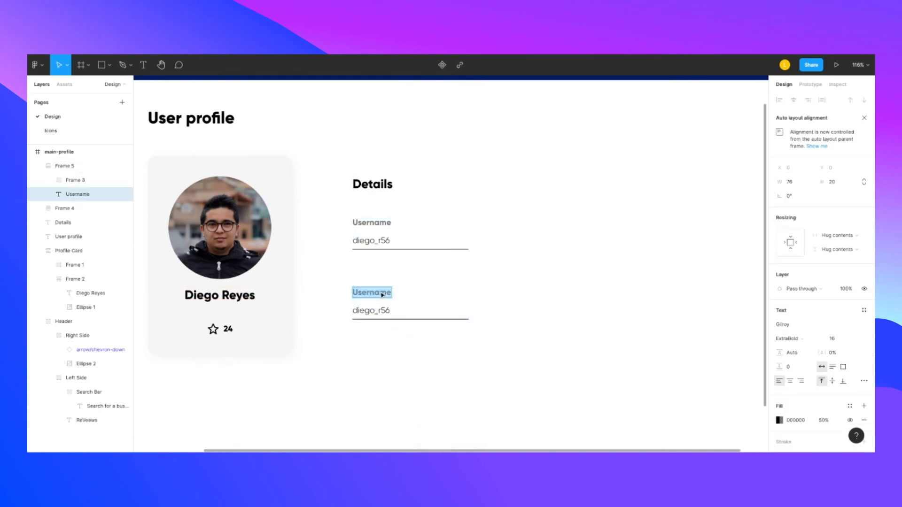
text(Fist)
key(BackSpace)
key(BackSpace)
text(rst Name)
key(BackSpace)
key(BackSpace)
key(BackSpace)
key(BackSpace)
text(name)
- Replace the value under the "First name" label with the sample person's first name
click(385, 313)
double_click(385, 313)
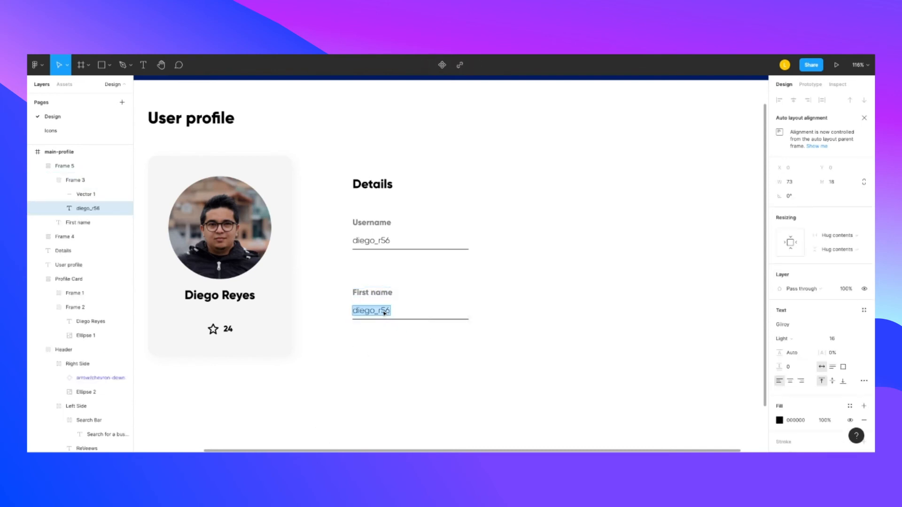
text(Dieg)
key(BackSpace)
key(BackSpace)
text(ego)
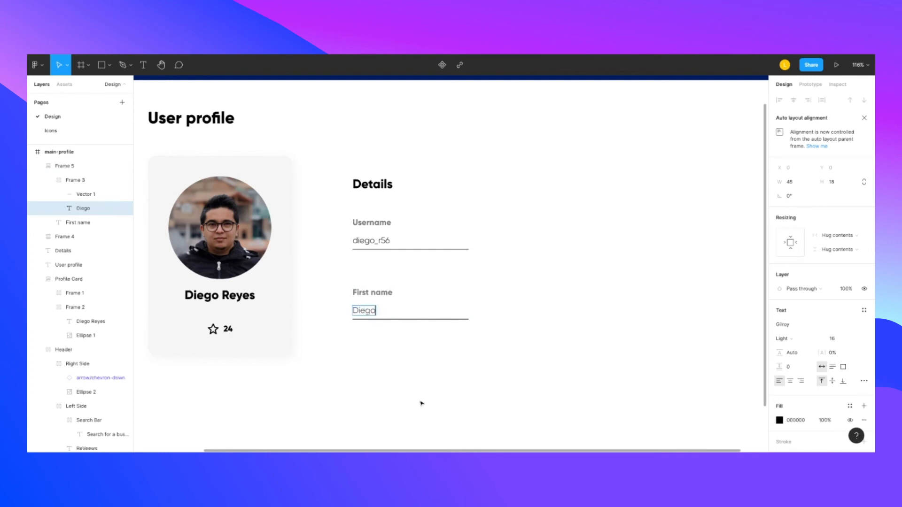
key(Escape)
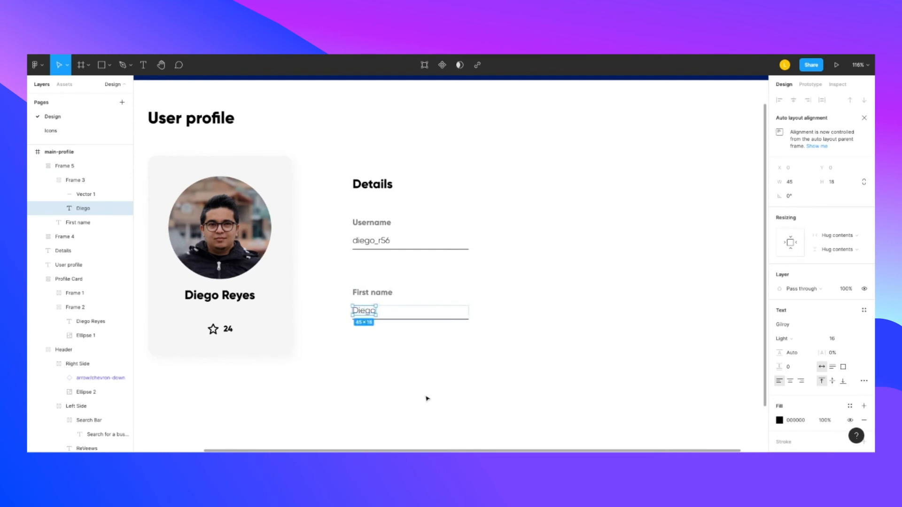
click(427, 399)
- Duplicate the First name field below itself at Y 602 and change the copy's label to "Last name"
click(371, 290)
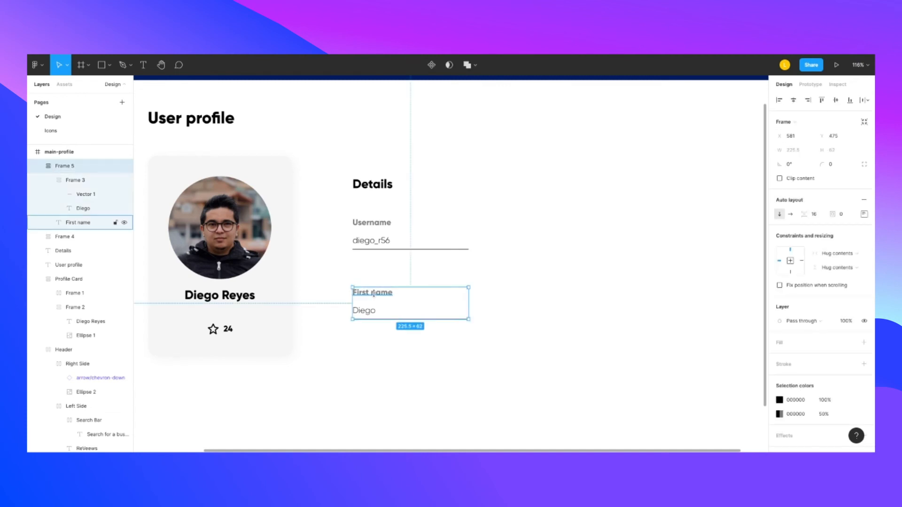
key(ctrl+v)
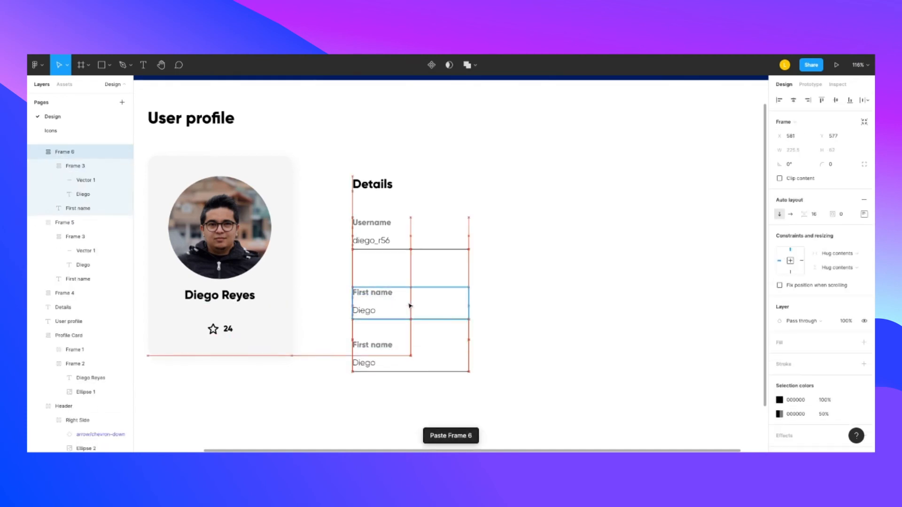
click(384, 363)
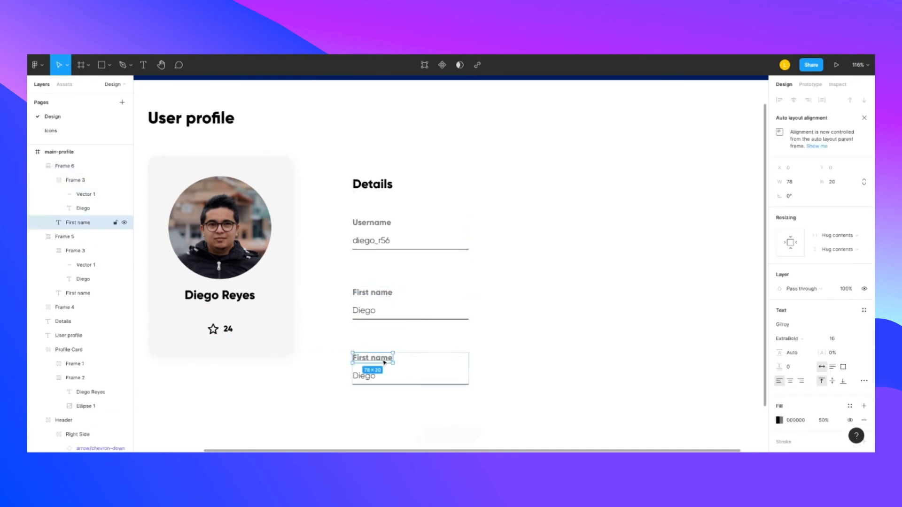
double_click(385, 362)
text(L)
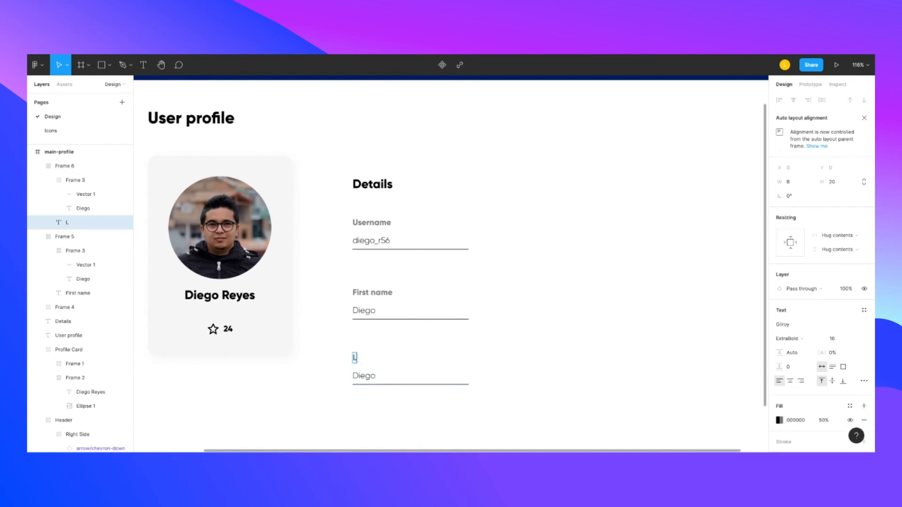
text(ast name)
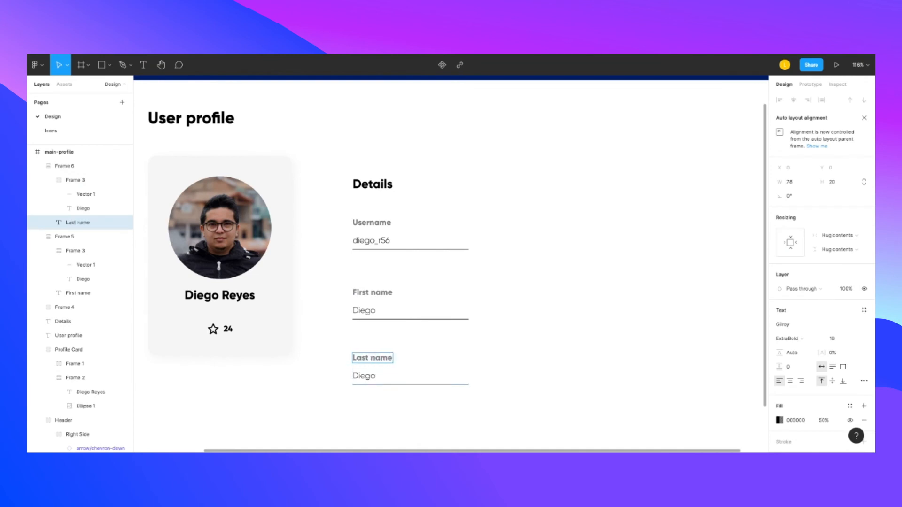
- Replace the value under the "Last name" label with the sample person's last name
double_click(373, 377)
text(Reyes)
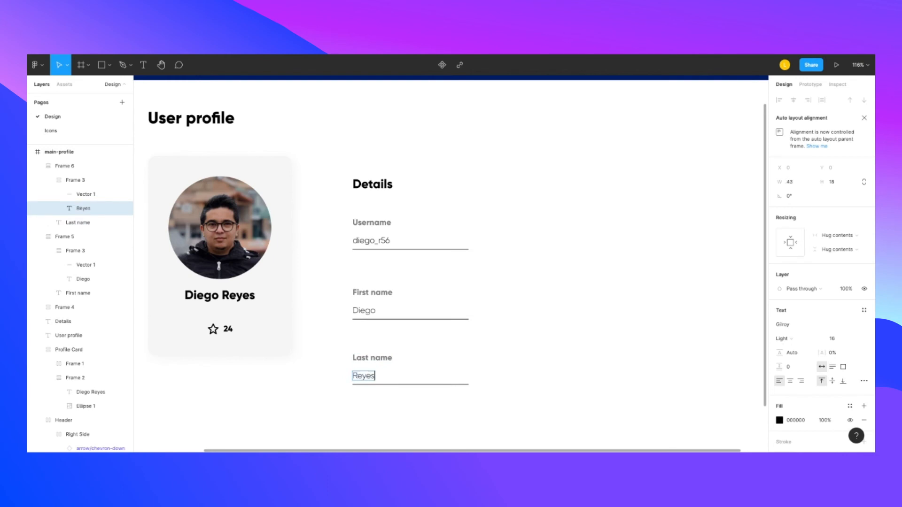
key(Escape)
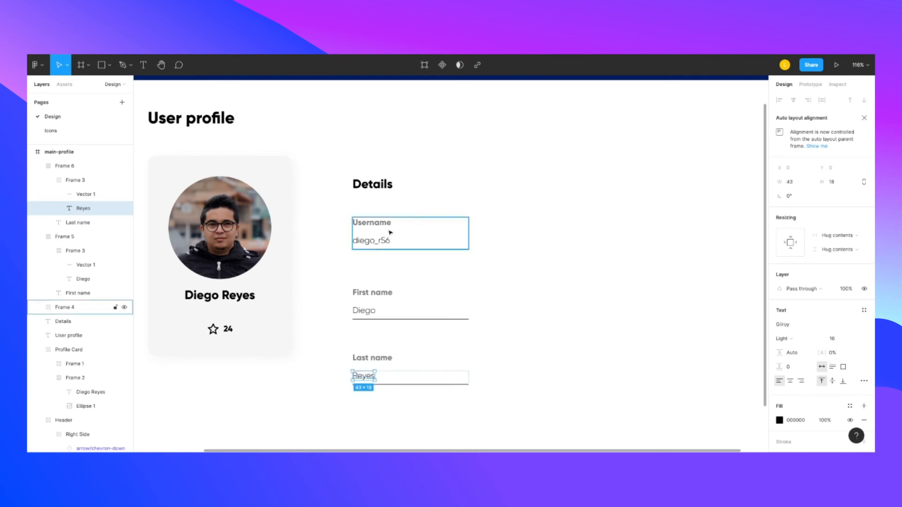
click(534, 304)
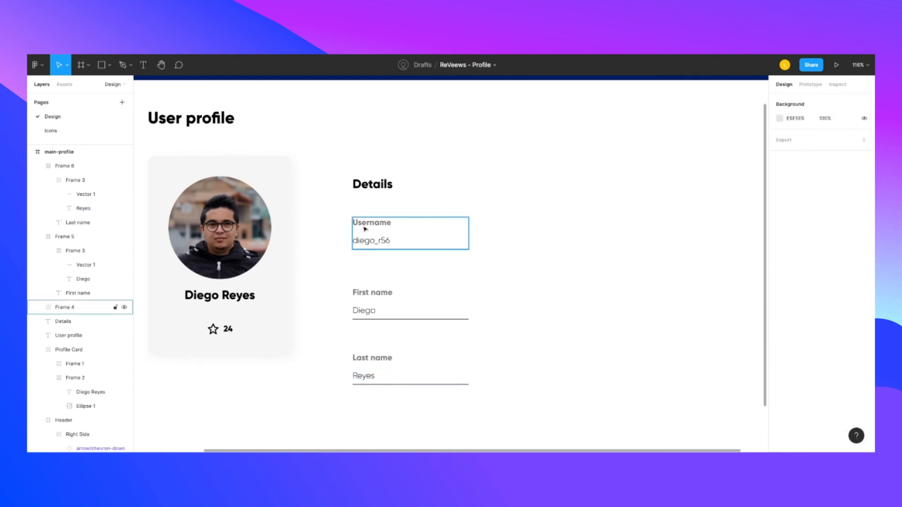
- Rename the frame that holds the Username field to "Username"
click(411, 229)
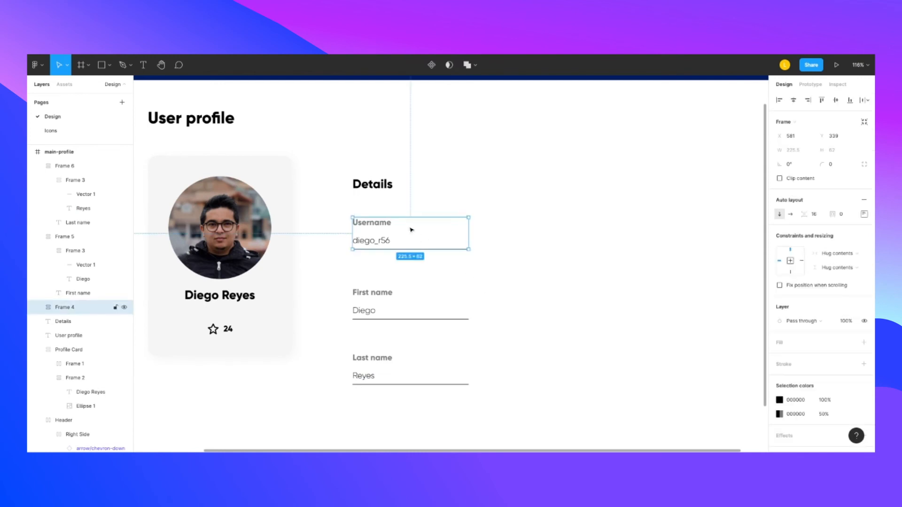
double_click(69, 307)
text(Usern)
key(Return)
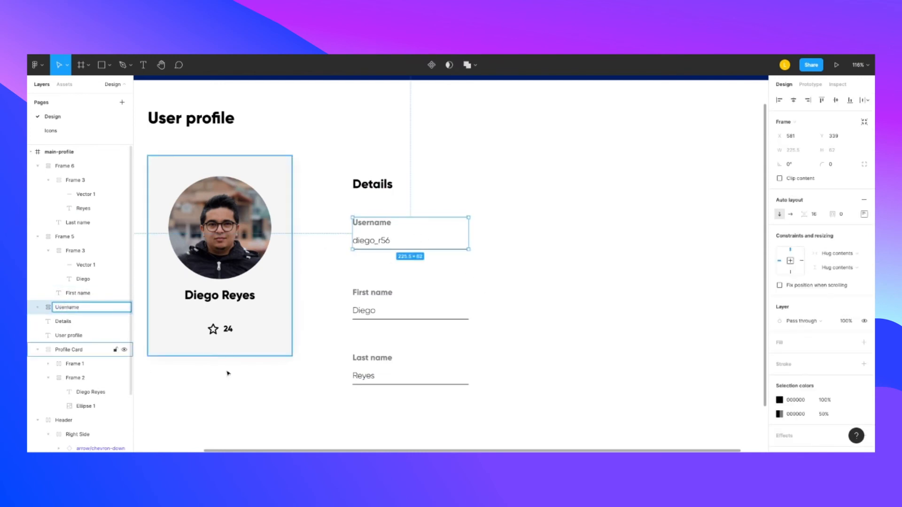
- Rename the frame that holds the First name field to "First name"
click(389, 303)
double_click(71, 237)
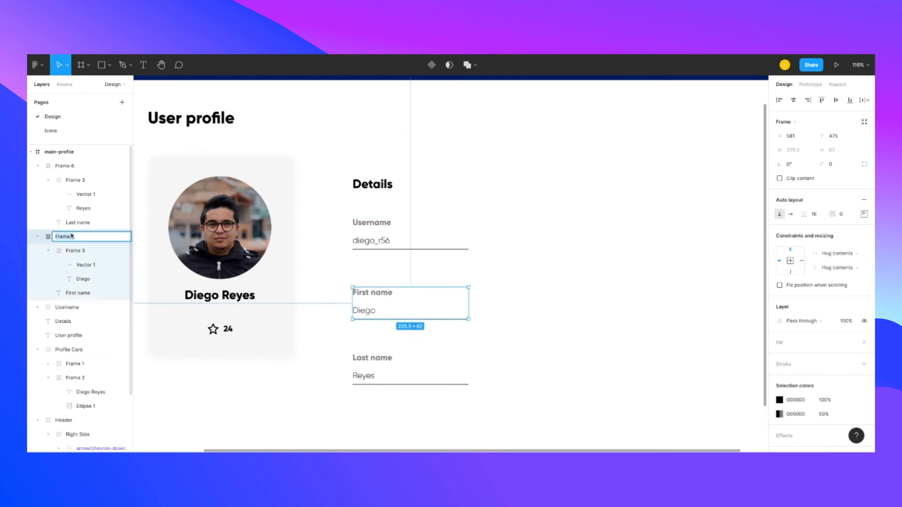
text(Fi)
key(Return)
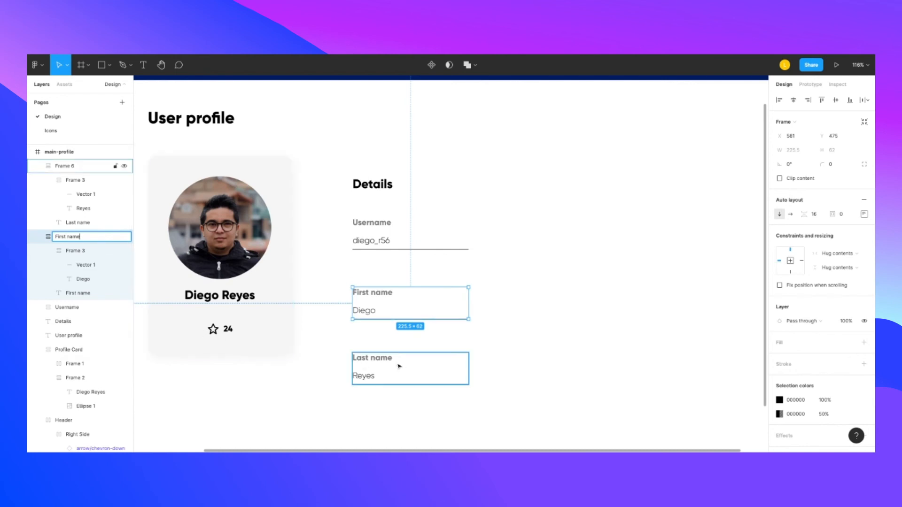
- Rename the frame that holds the Last name field to "Last name"
click(398, 368)
double_click(71, 166)
text(Last name)
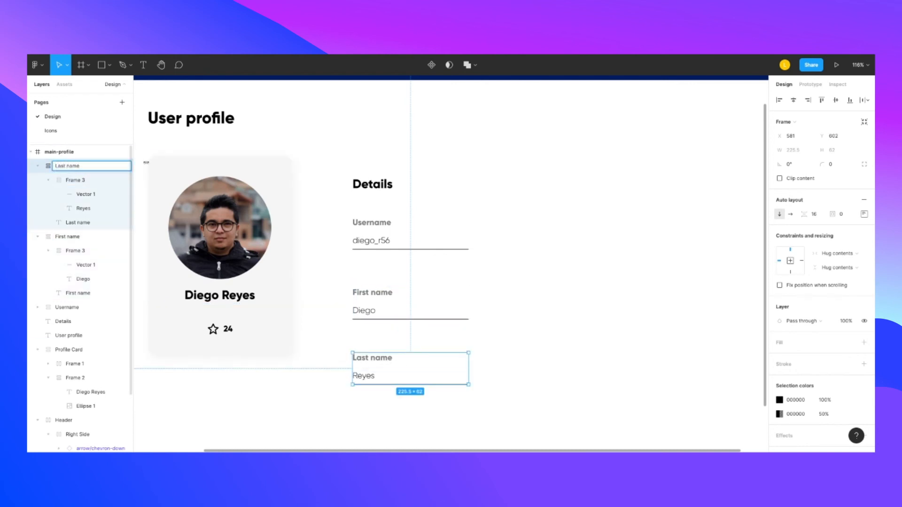
click(501, 220)
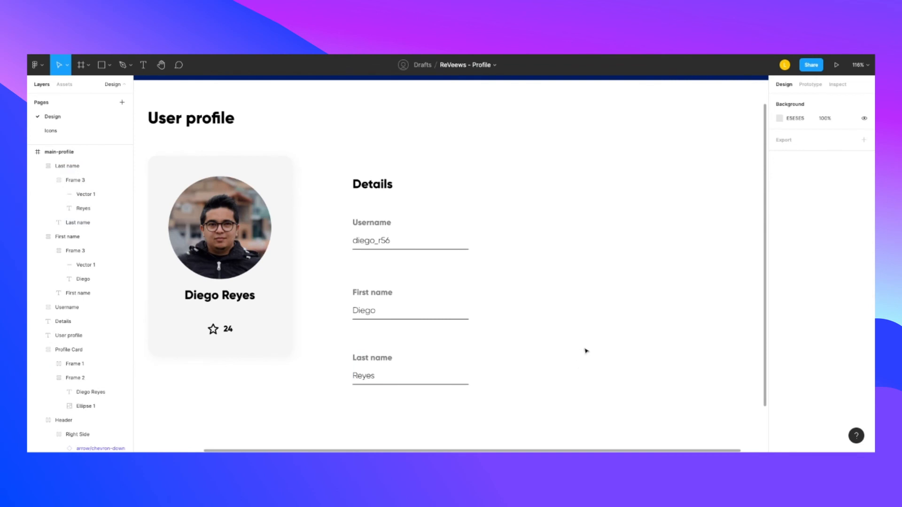
- Duplicate the Username field and place the copy in a second column at X 920, Y 339
click(419, 228)
key(ctrl+v)
drag(400, 240, 551, 225)
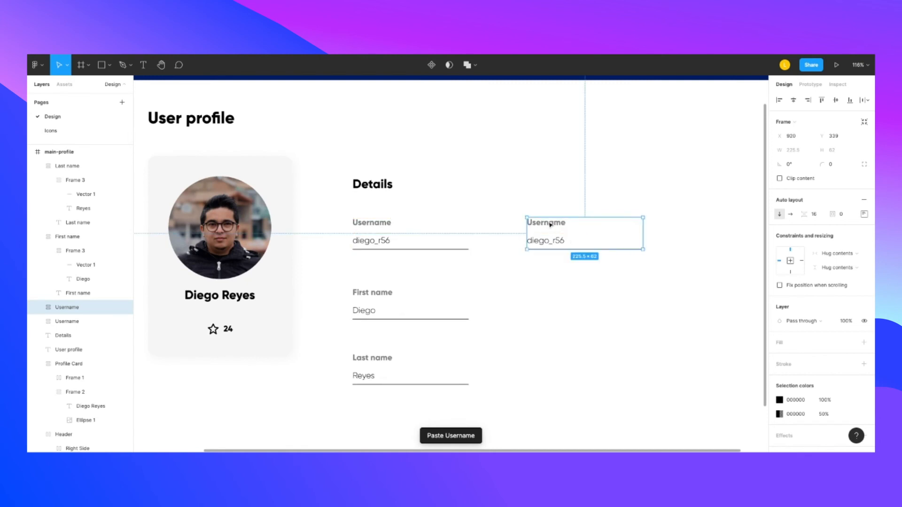
- Change the label of the second-column field to "mm/dd/yyyy"
double_click(551, 224)
double_click(551, 225)
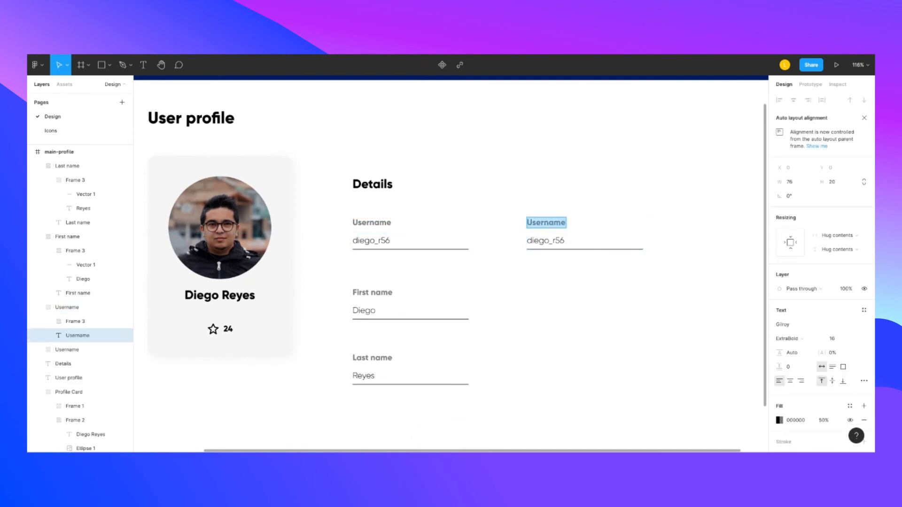
text(mm/dd/)
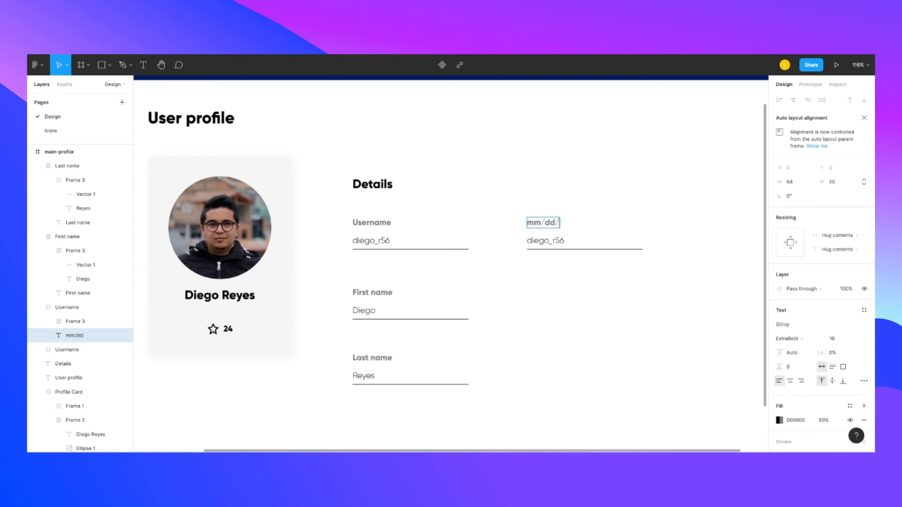
text(yyyy)
- Replace the value under the "mm/dd/yyyy" label with a sample date of birth
double_click(559, 241)
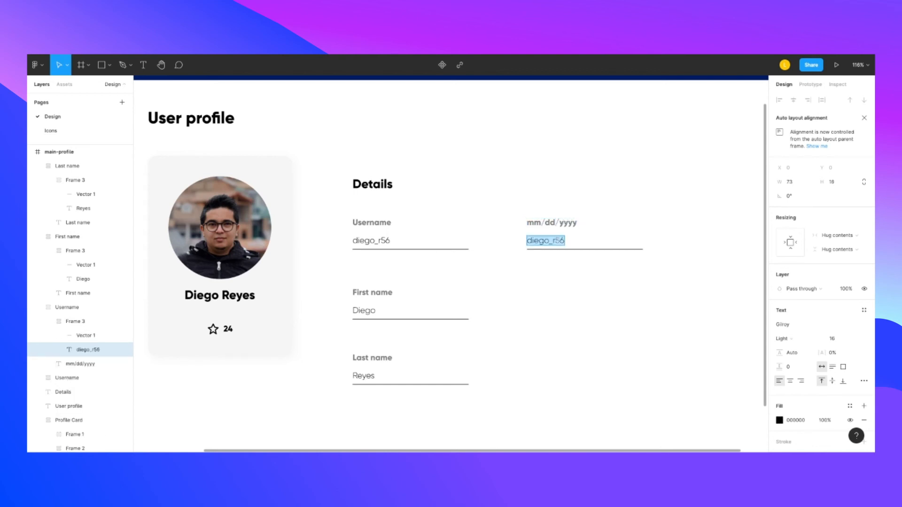
text(03)
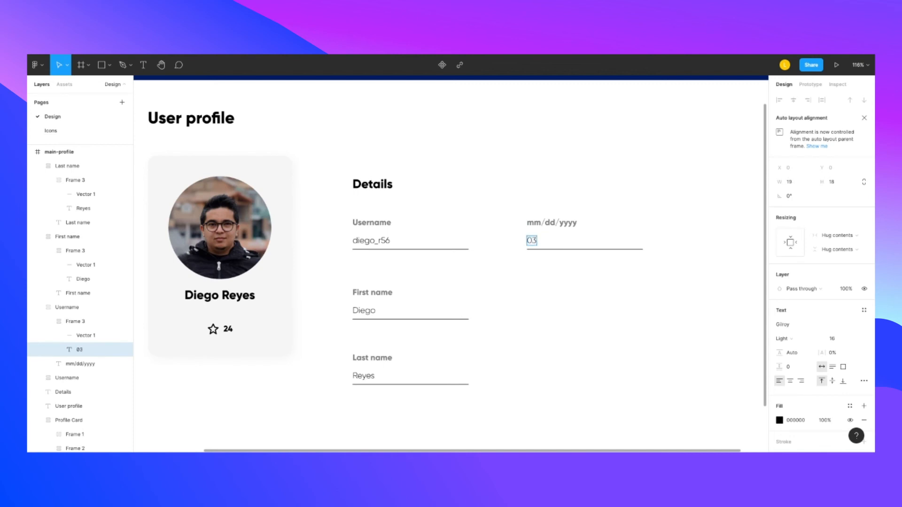
text(/12/1996)
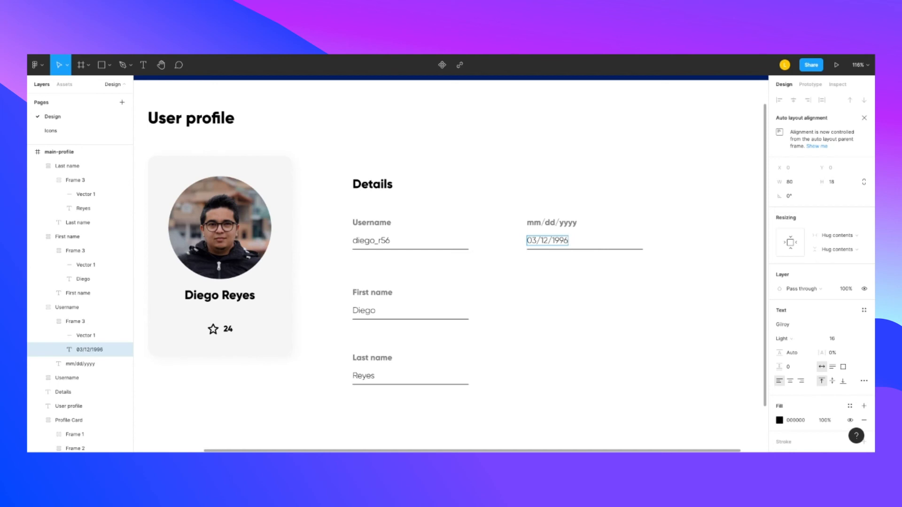
key(Escape)
click(614, 314)
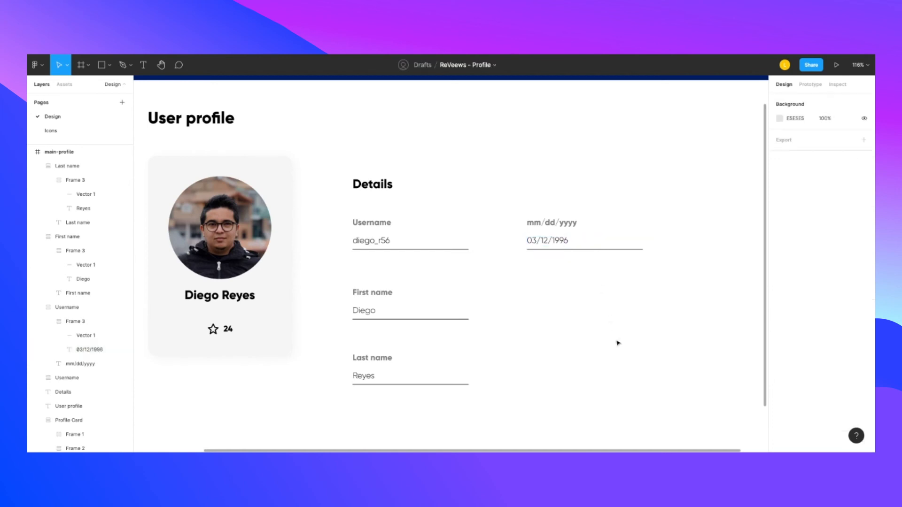
- Combine the Username and mm/dd/yyyy fields into one horizontal auto layout frame
click(411, 235)
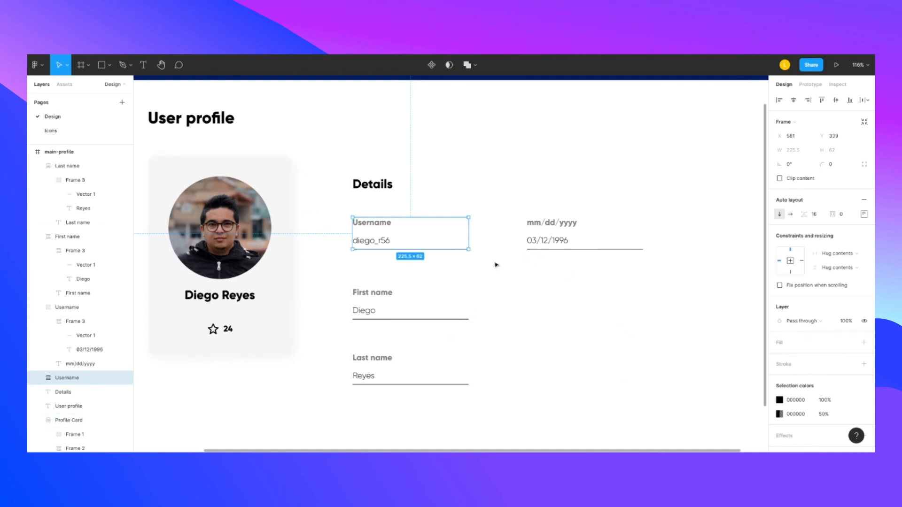
click(602, 360)
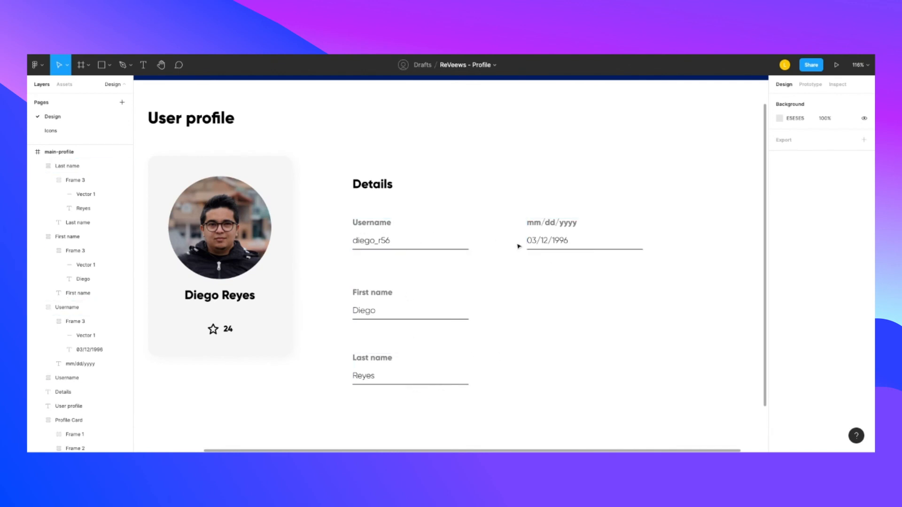
click(411, 231)
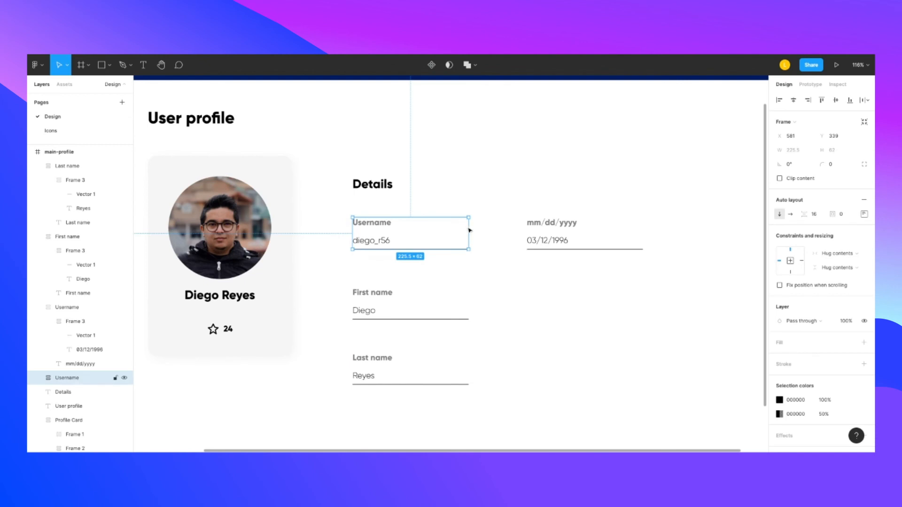
shift+click(553, 230)
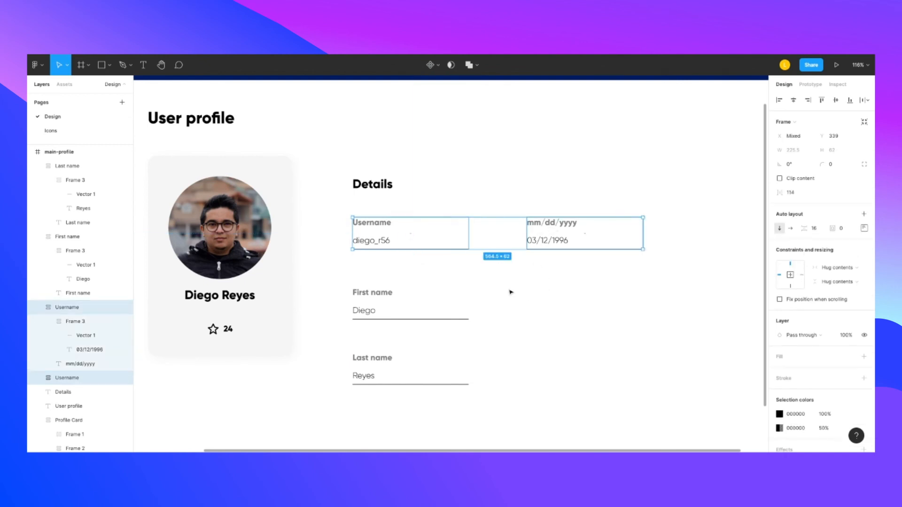
key(shift+a)
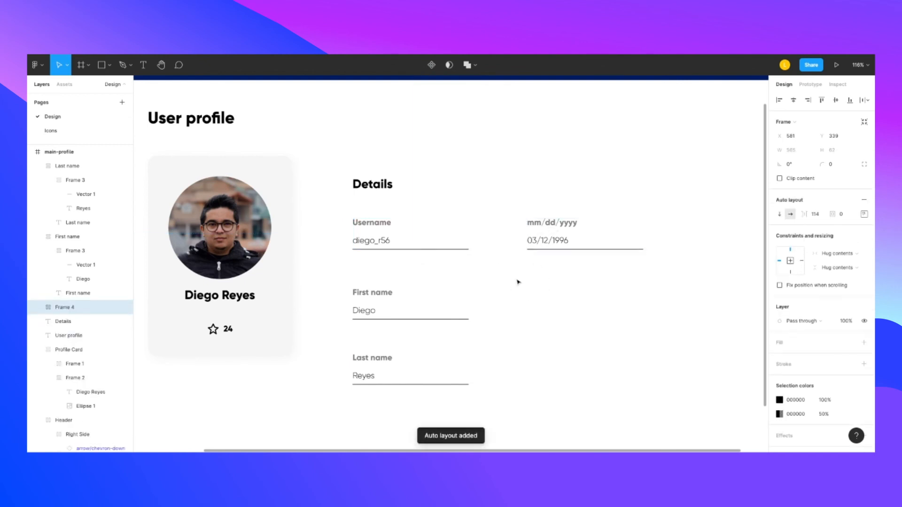
- Try a spacing of 64 between the Username and mm/dd/yyyy fields, settling on 72
click(868, 214)
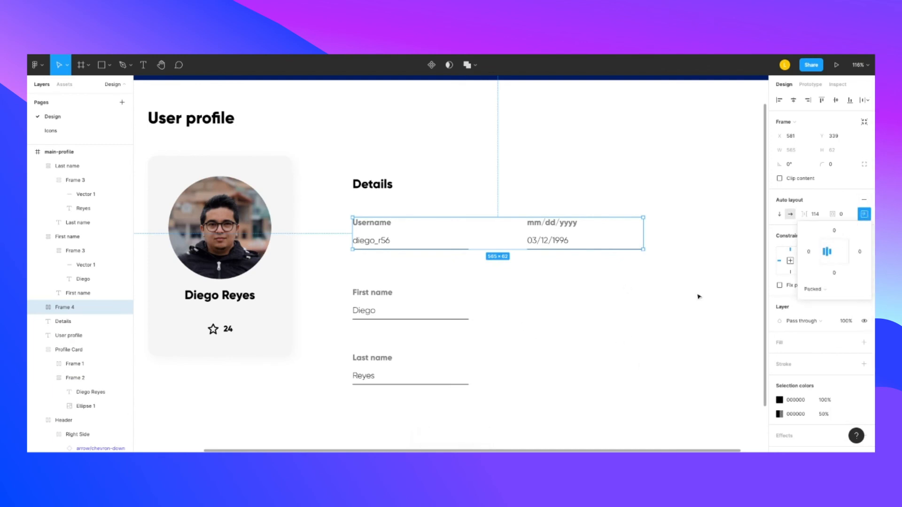
click(815, 216)
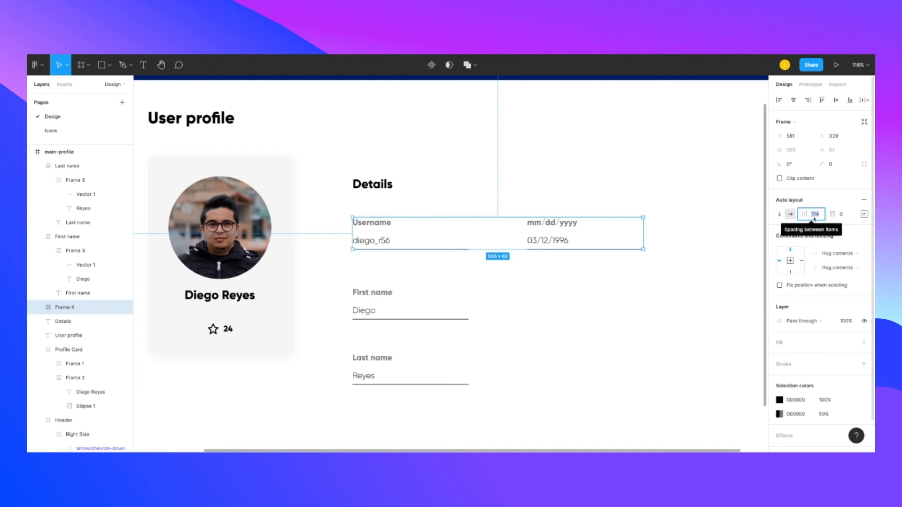
text(64)
key(Return)
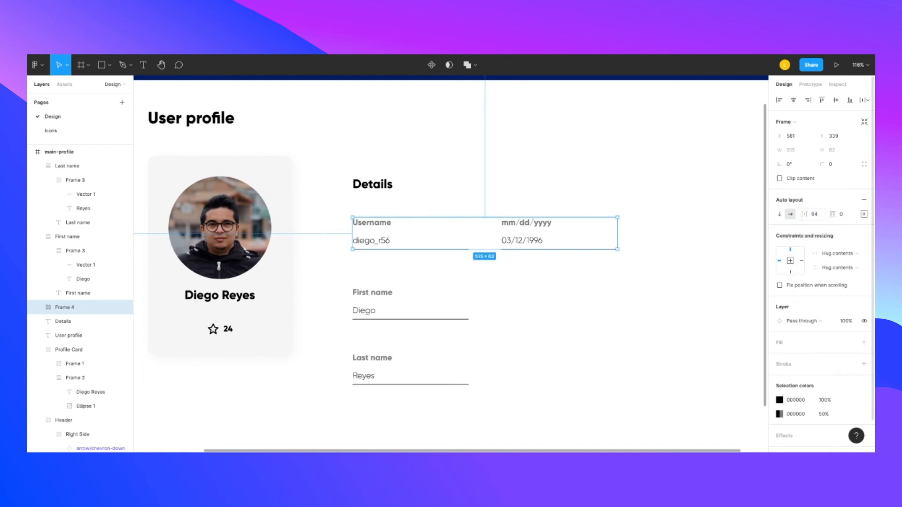
click(815, 217)
text(72)
key(Return)
click(643, 415)
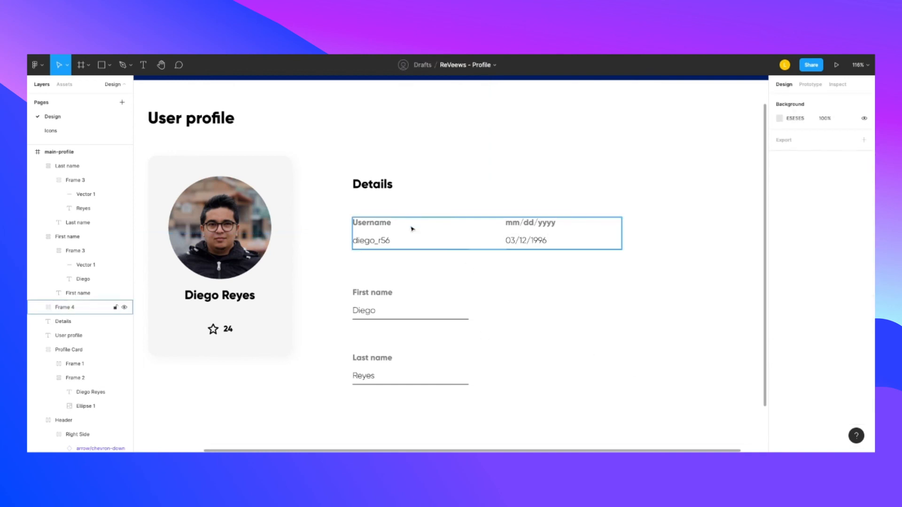
- Wrap the Username and mm/dd/yyyy row, the First name field and the Last name field in one vertical auto layout frame
click(439, 248)
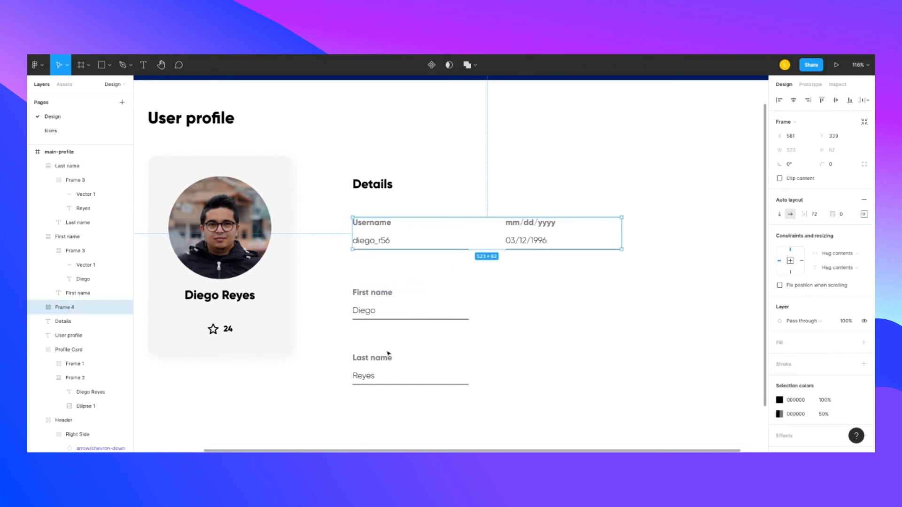
click(340, 213)
drag(333, 209, 665, 425)
key(shift+a)
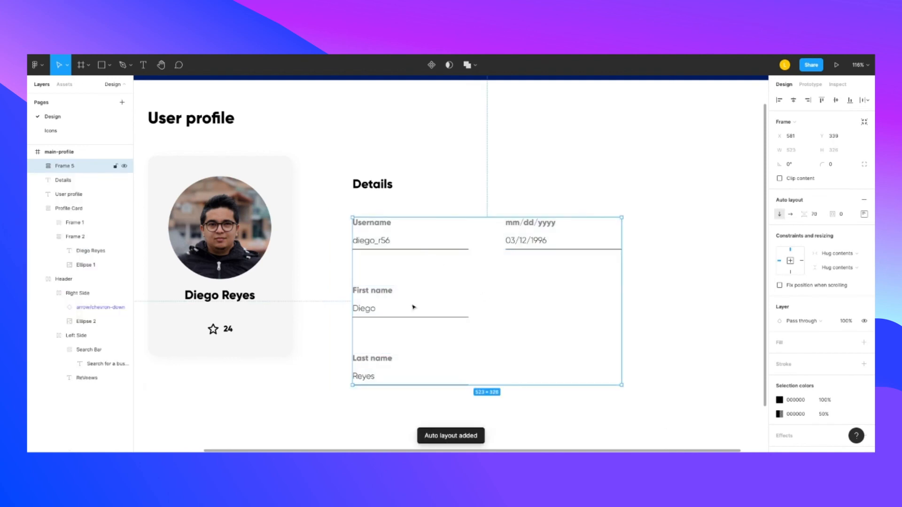
click(372, 231)
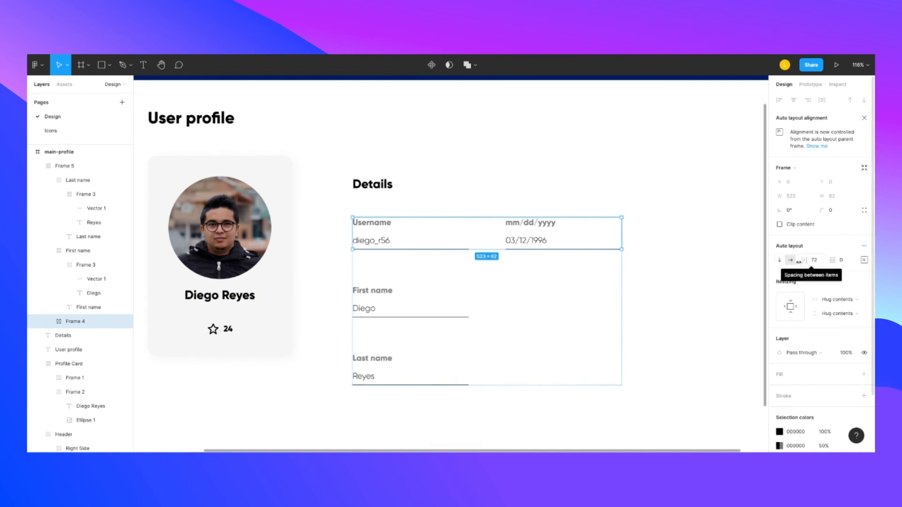
click(327, 227)
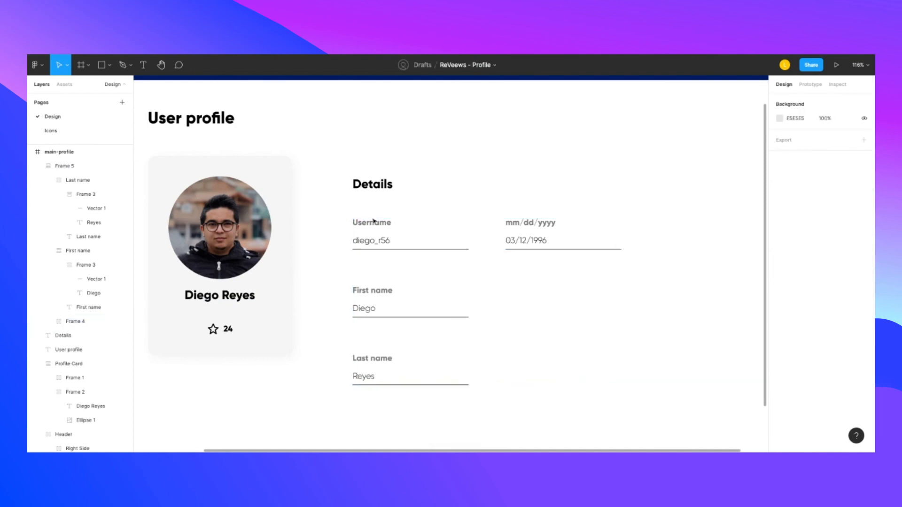
double_click(409, 246)
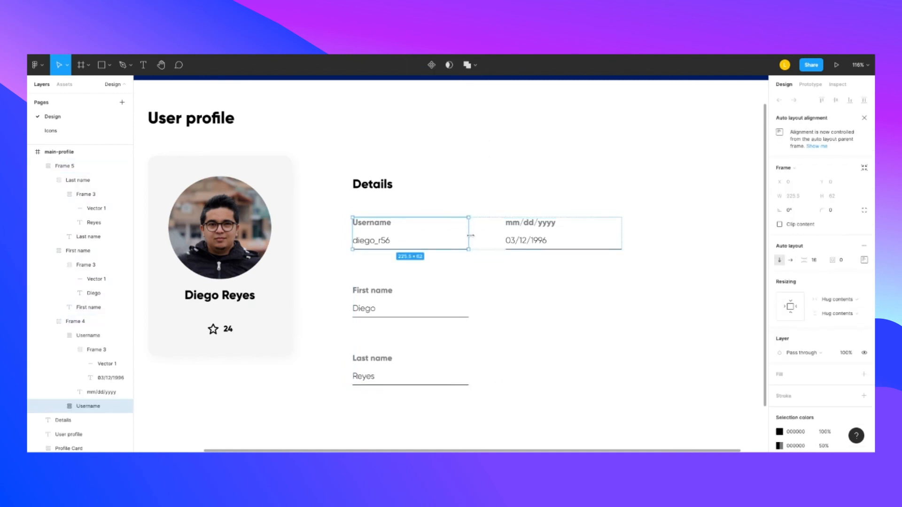
click(618, 238)
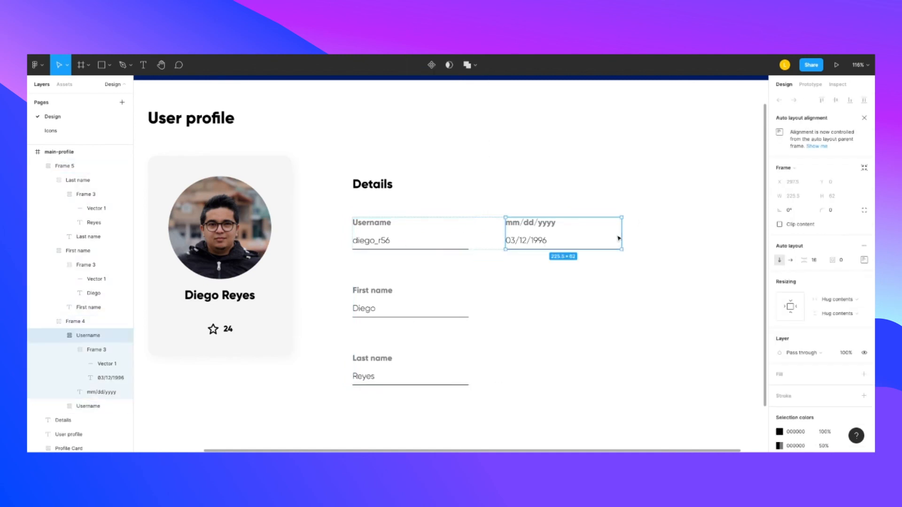
- Try vertical spacings of 64, 32 and 40 between the rows of the combined fields frame, settling on 48
click(346, 240)
click(402, 260)
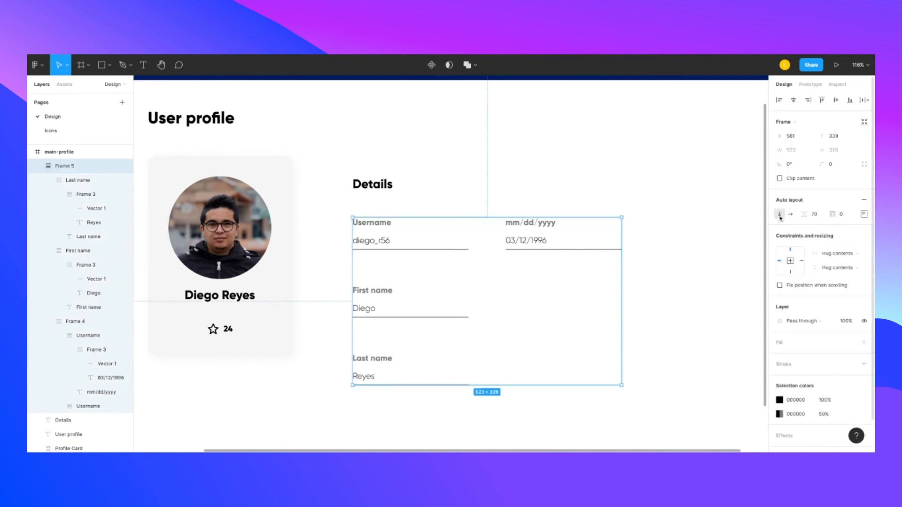
click(820, 219)
text(64)
key(Return)
text(32)
key(Return)
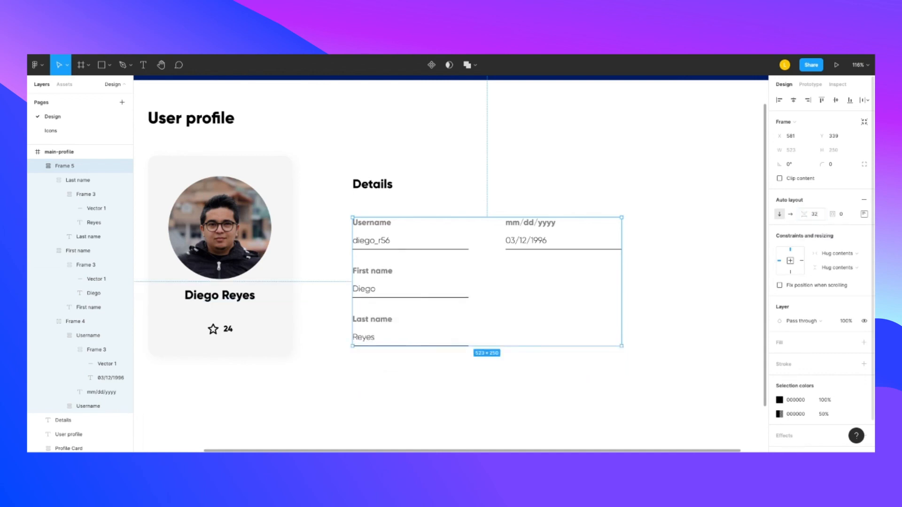
click(815, 215)
text(40)
key(Return)
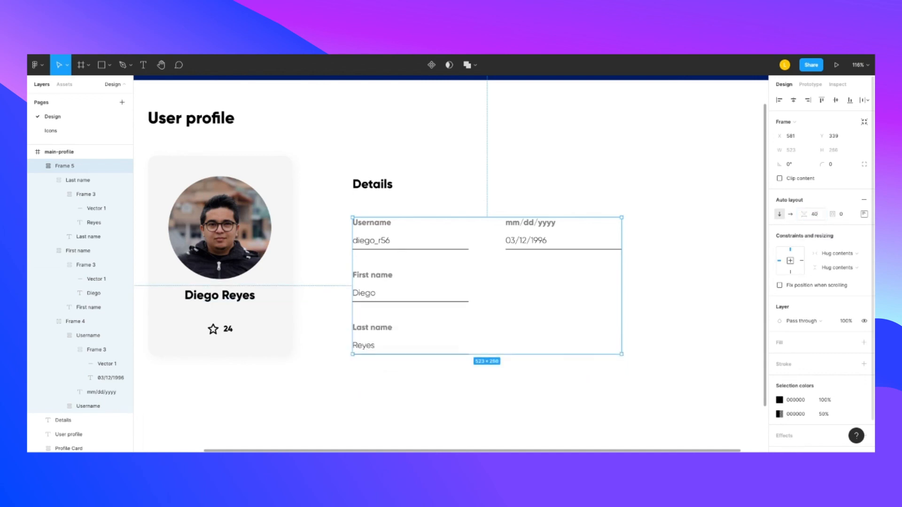
click(815, 214)
text(48)
key(Return)
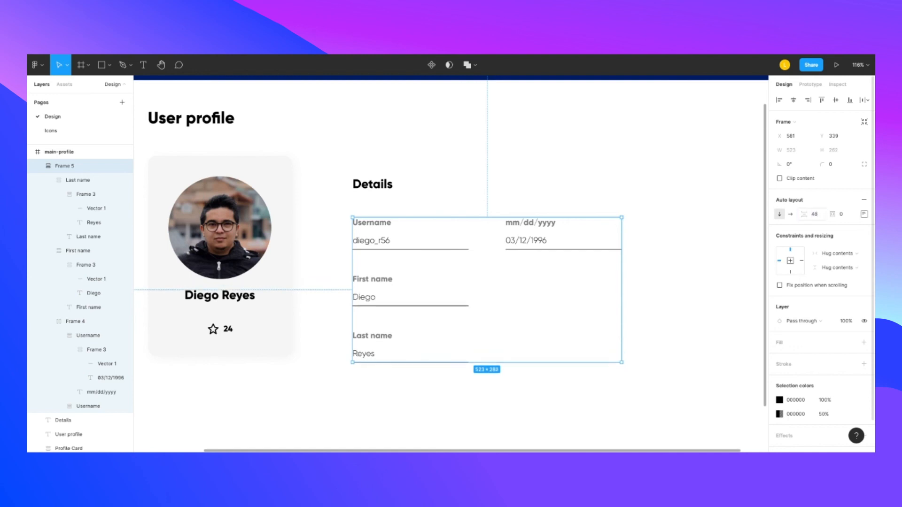
click(666, 326)
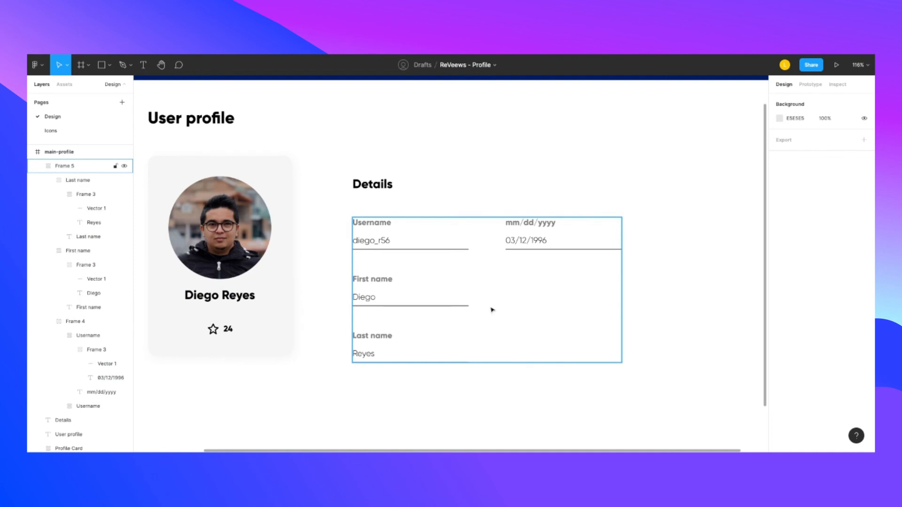
- Combine the Details heading and the fields frame in a vertical auto layout with a spacing of 16, like the profile card's inner frame
click(241, 263)
double_click(240, 263)
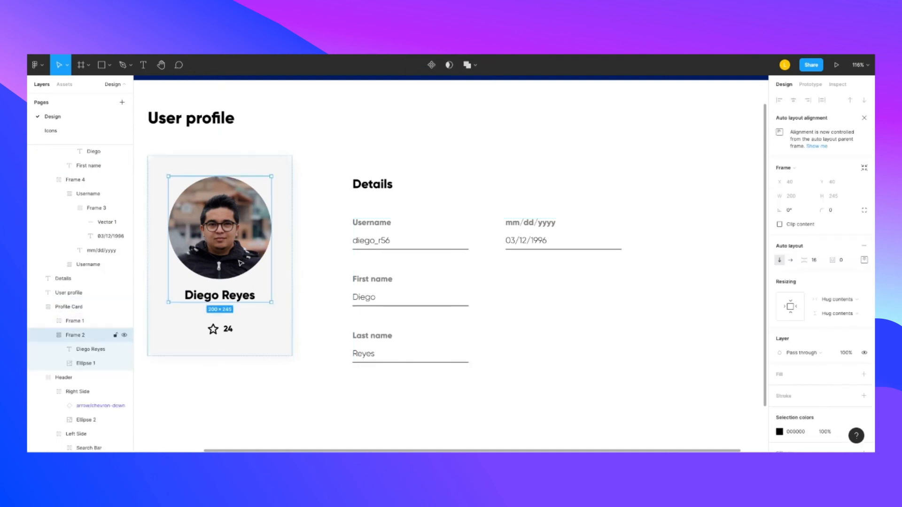
click(562, 193)
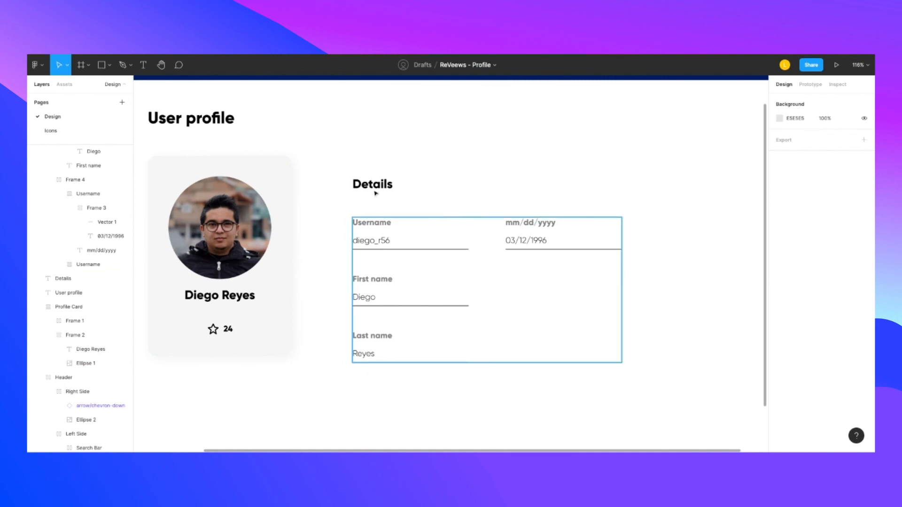
drag(335, 145, 640, 407)
key(shift+a)
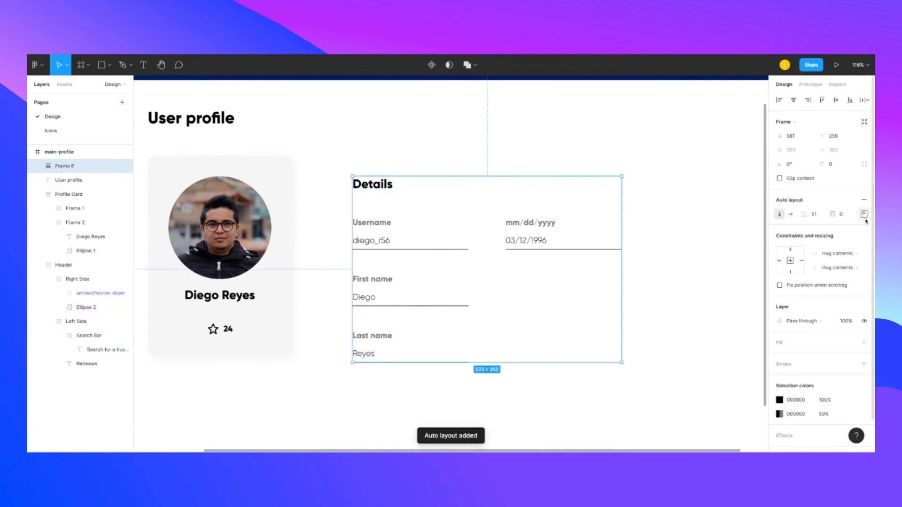
click(813, 216)
text(16)
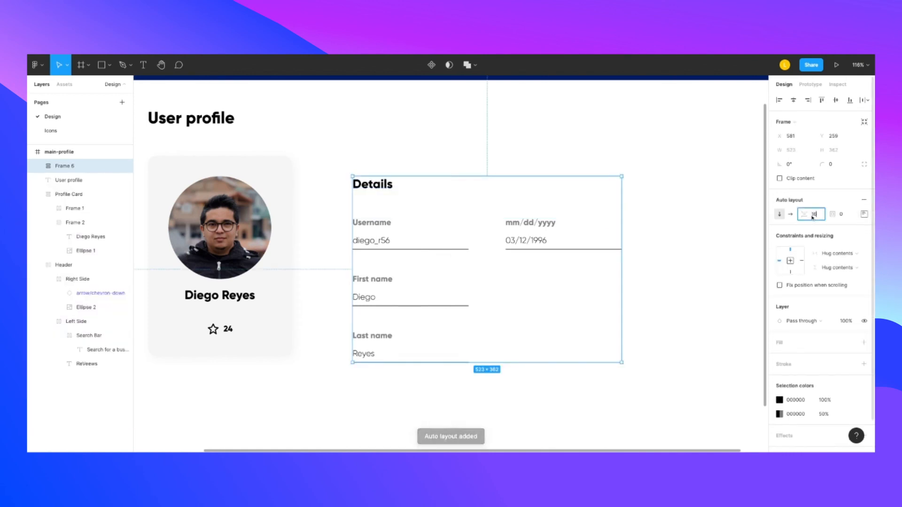
key(Return)
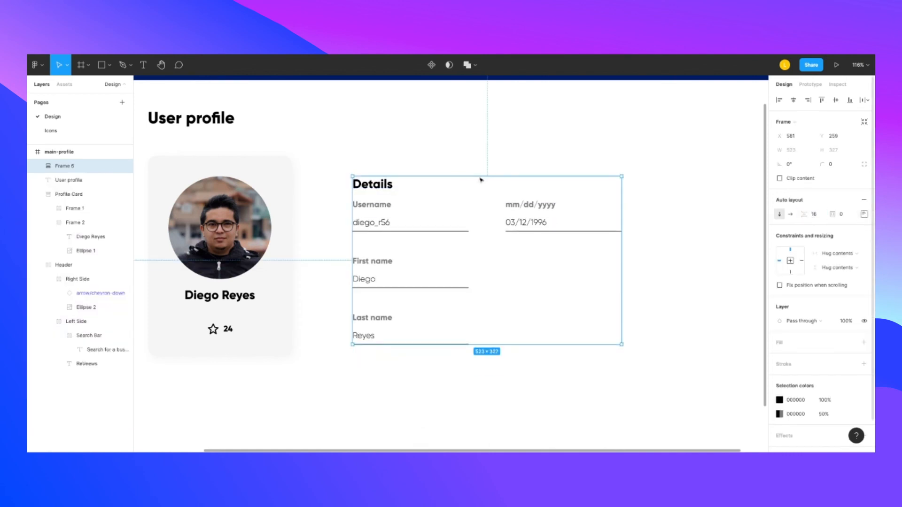
click(645, 265)
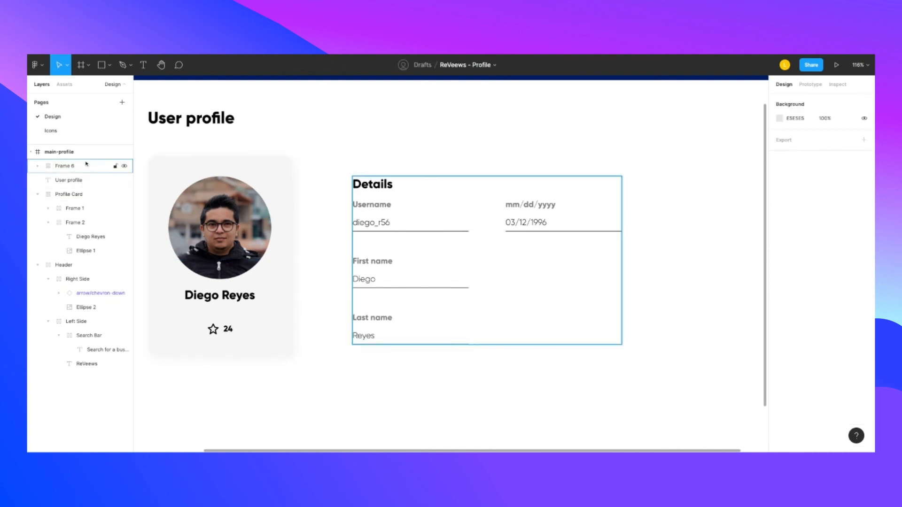
- Rename the frame holding the heading and fields to "Details" and collapse the Profile Card layer
click(86, 166)
double_click(72, 166)
text(Details)
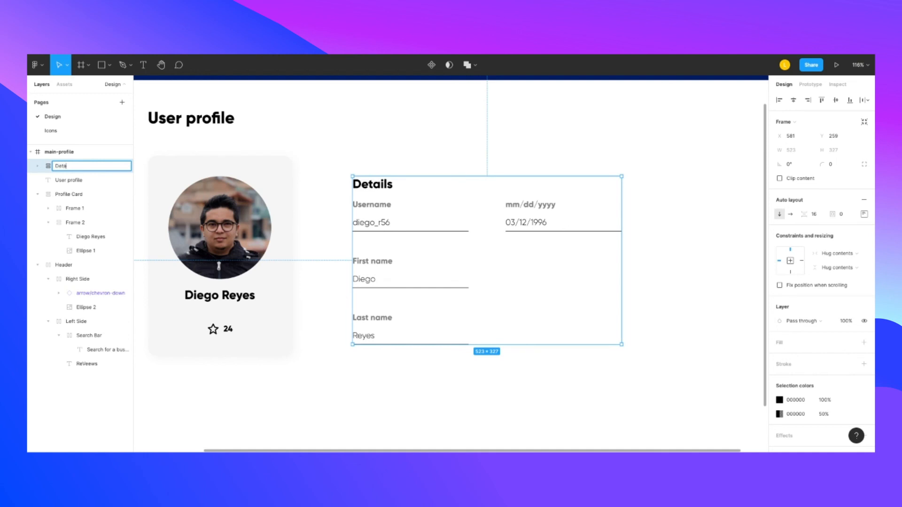
click(692, 199)
click(42, 194)
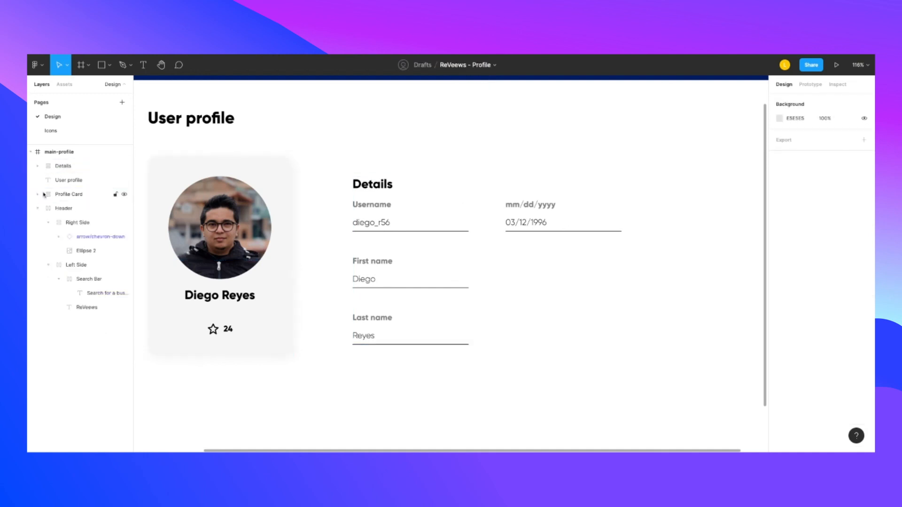
- Add a fill to the Details frame and set its color to F6F6F6, matching the profile card
click(492, 212)
click(864, 342)
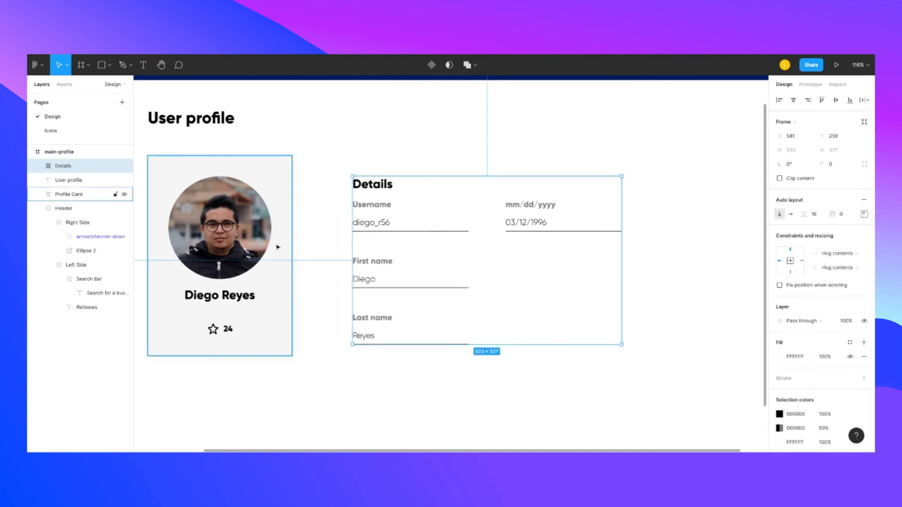
click(281, 271)
click(796, 356)
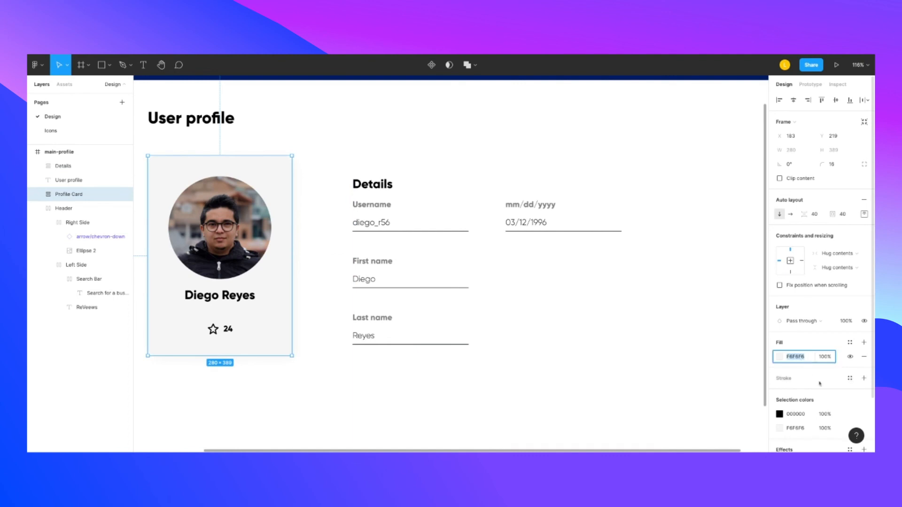
click(480, 210)
click(807, 359)
text(F5F5F5)
key(Return)
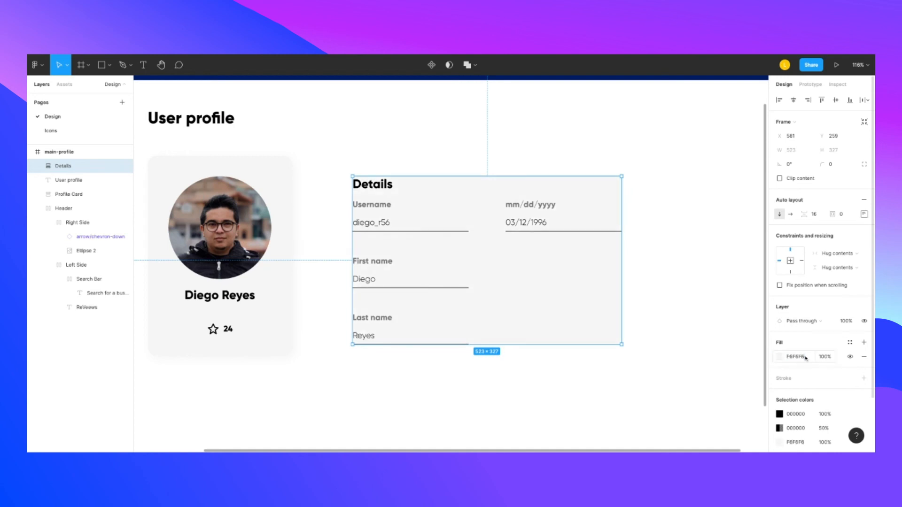
click(539, 378)
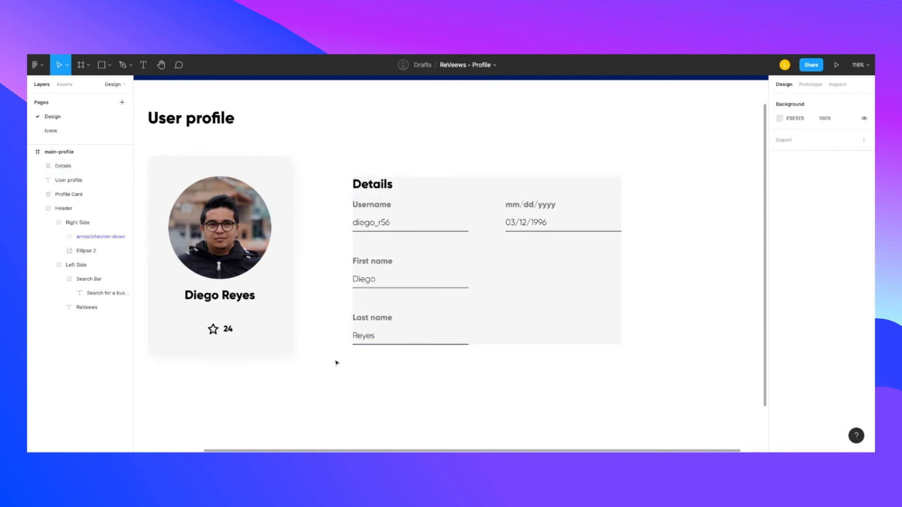
- Set the Details frame's auto layout padding to 40, matching the profile card
click(282, 283)
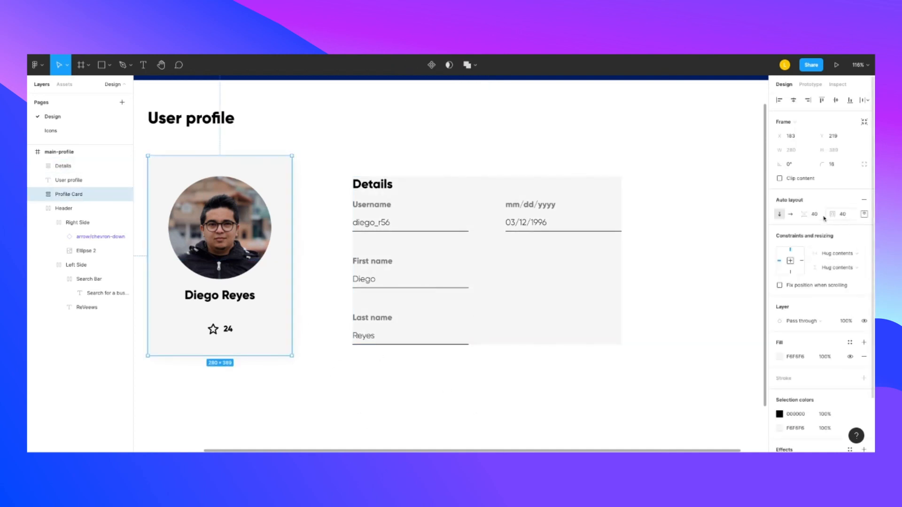
click(518, 274)
click(842, 215)
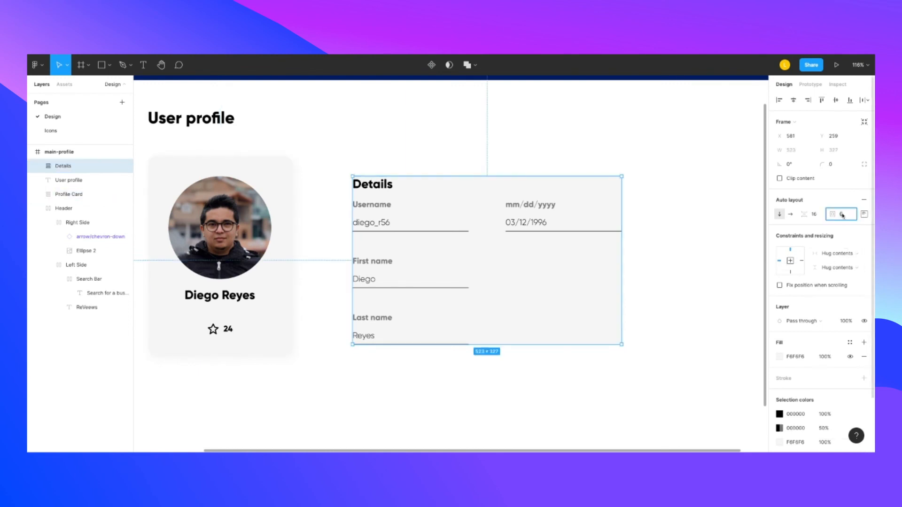
text(40)
key(Return)
scroll(666, 240, down, 3)
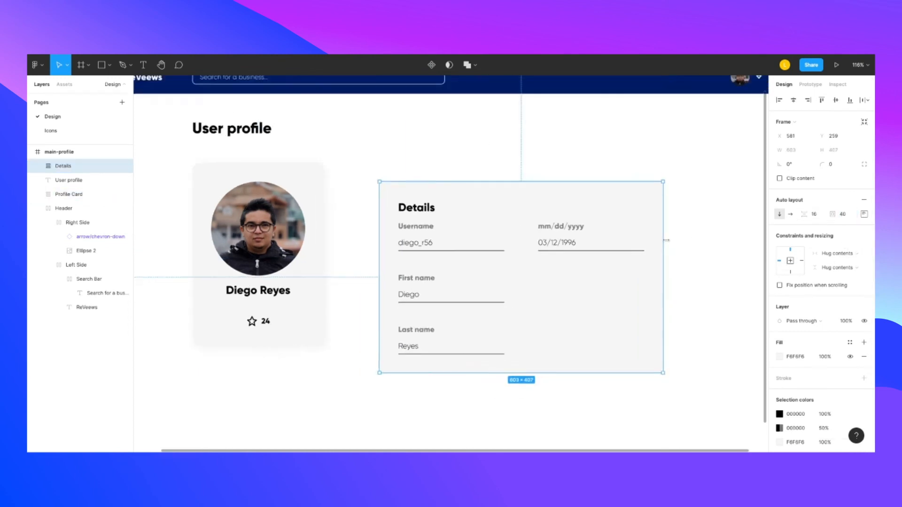
- Set the Details frame's corner radius to 16 and move the frame to X 537, Y 219, level with the profile card
click(835, 165)
text(16)
key(Return)
mouse_move(571, 283)
mouse_down()
mouse_move(568, 270)
mouse_move(561, 277)
mouse_up()
scroll(549, 318, up, 5)
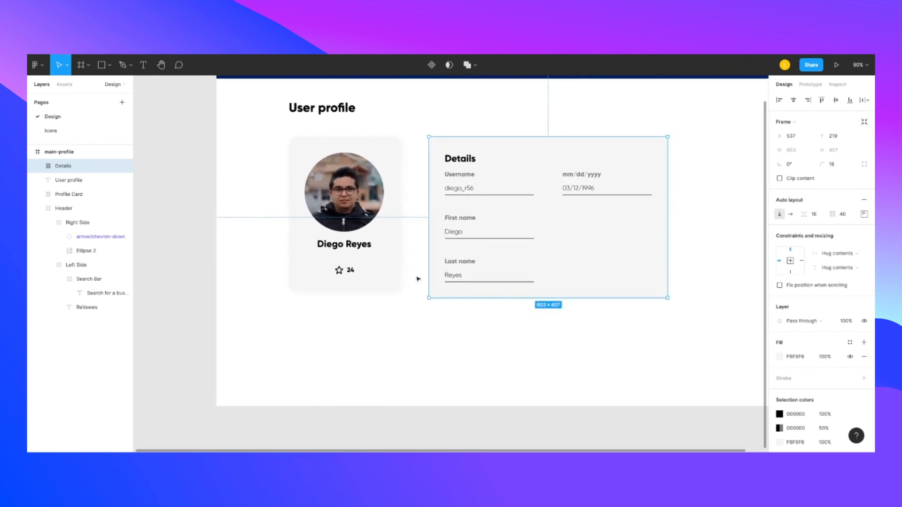
- Add a drop shadow to the Details frame with X and Y offsets of 5
click(441, 341)
click(576, 224)
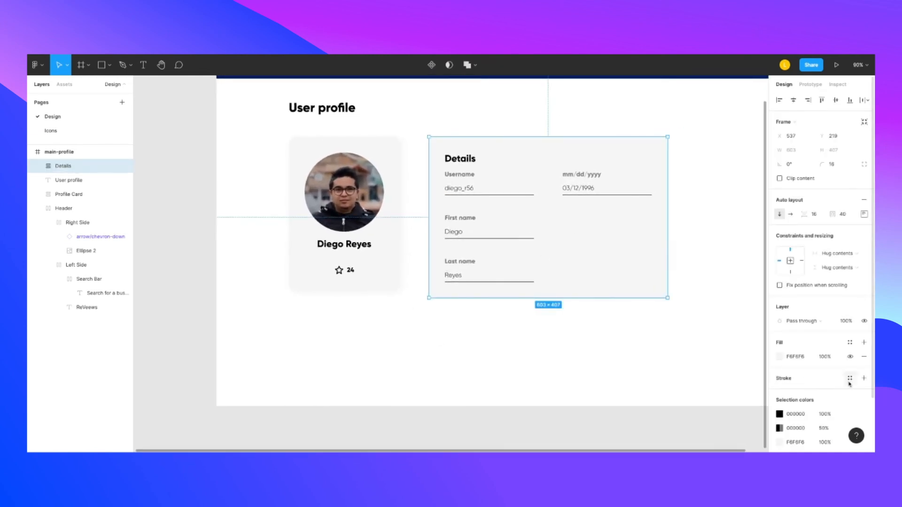
scroll(676, 324, down, 1)
scroll(820, 392, down, 2)
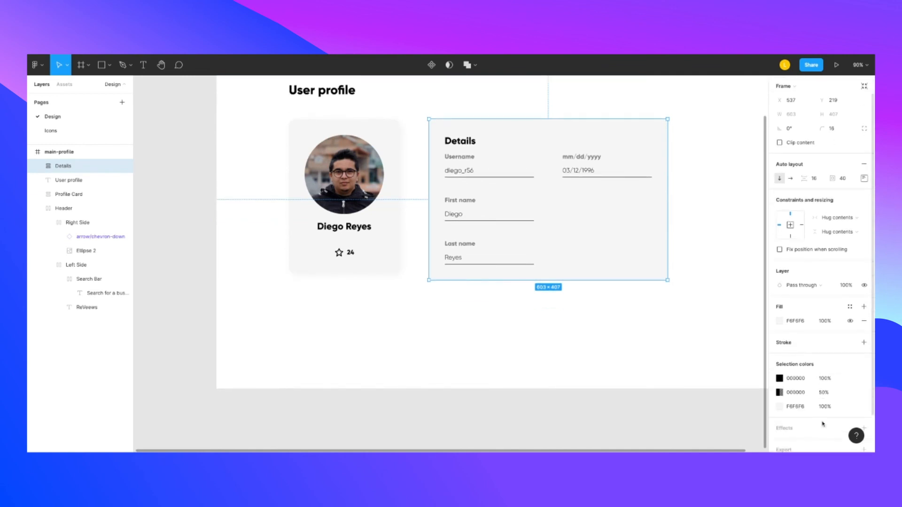
click(864, 402)
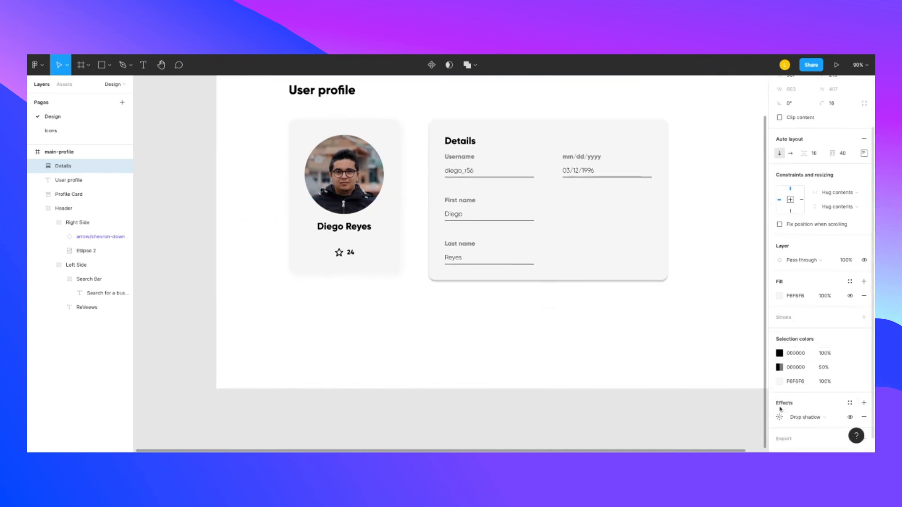
click(780, 417)
text(5)
key(Return)
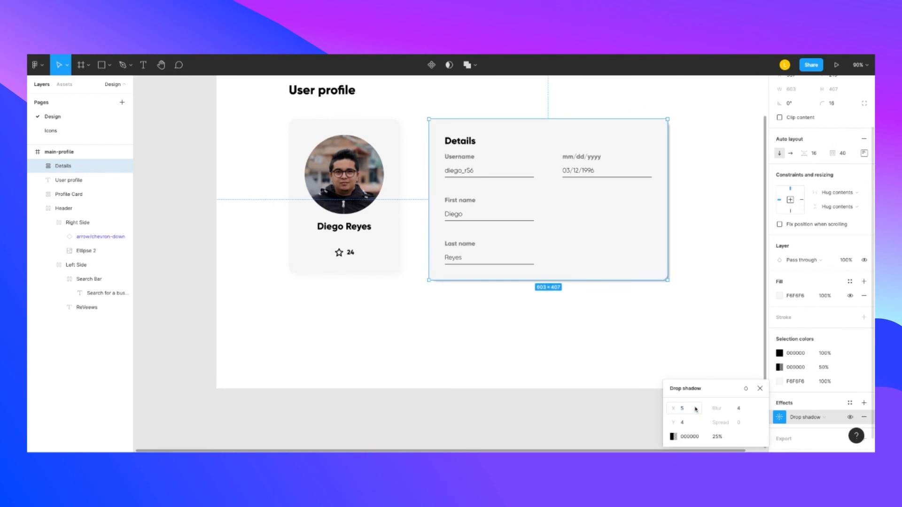
click(690, 422)
key(Return)
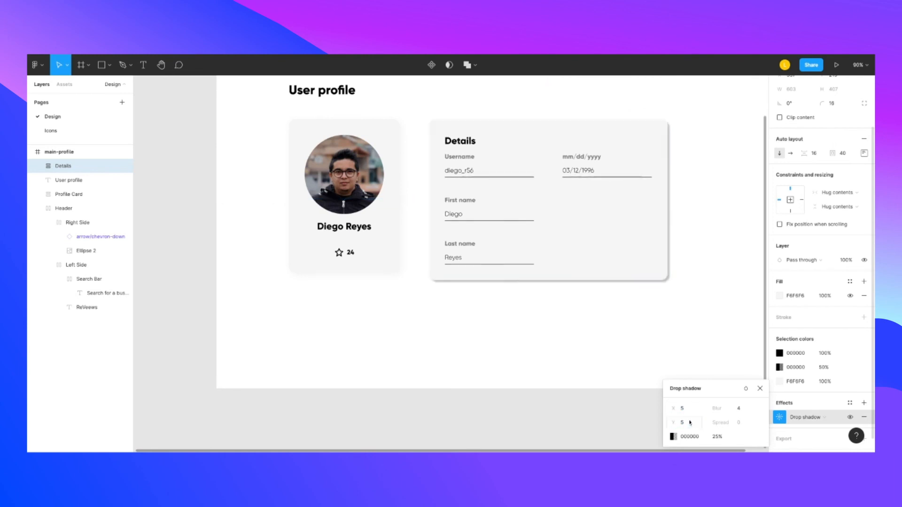
- Set the Details frame's drop shadow blur to 20 and its opacity to 5%
click(744, 410)
text(20)
key(Return)
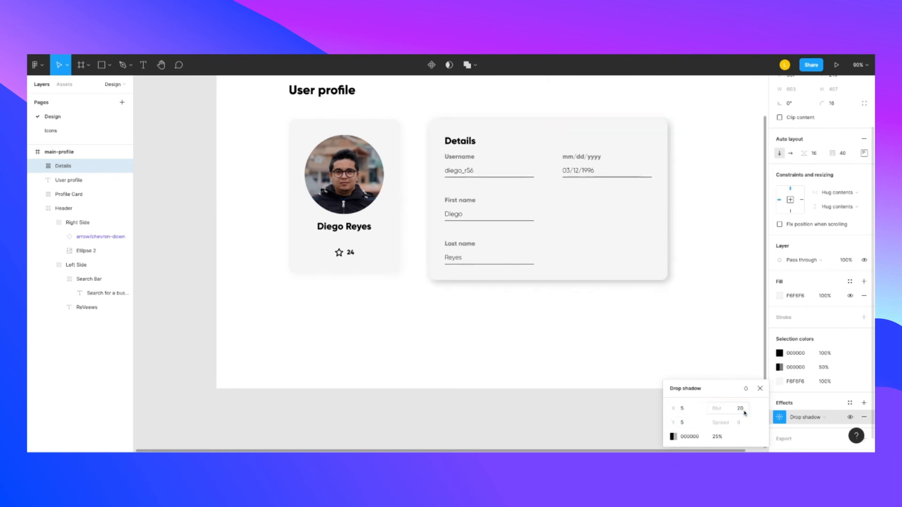
click(720, 439)
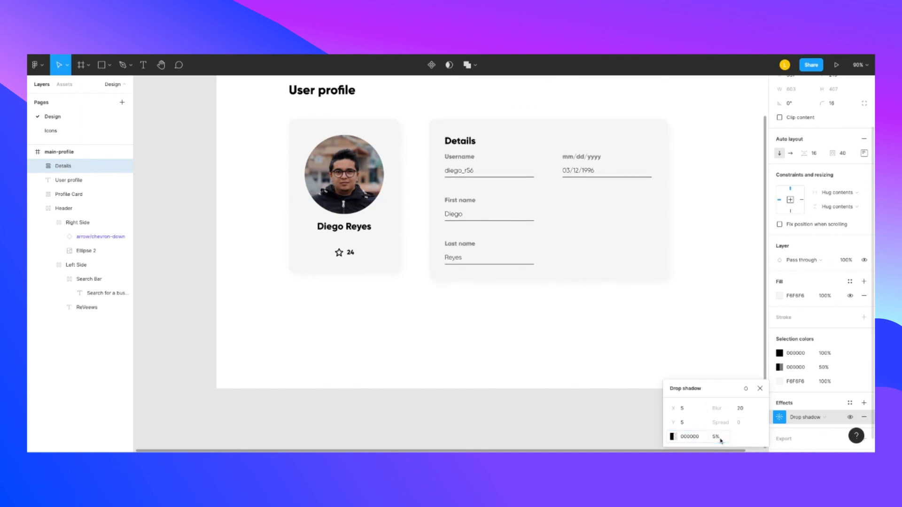
click(528, 369)
scroll(476, 304, up, 1)
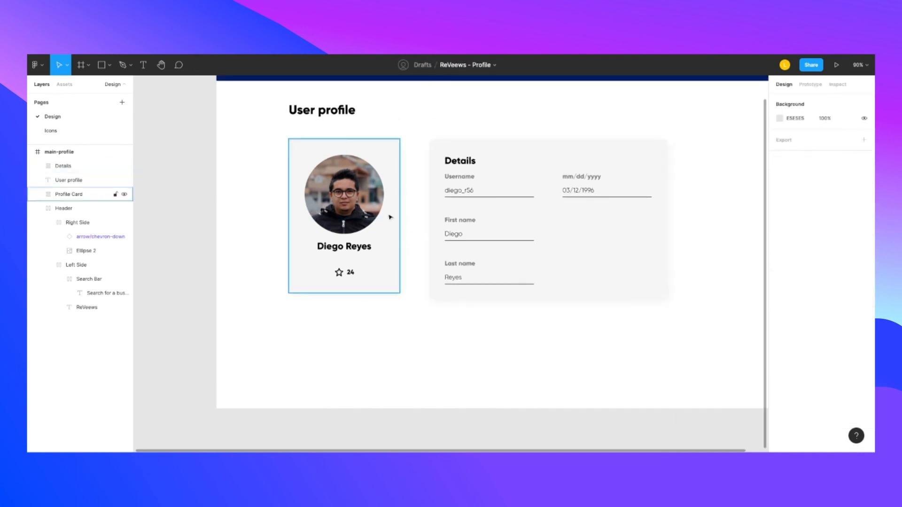
- Change the fill of both the profile card and the Details frame to FFFFFF
click(395, 231)
click(780, 356)
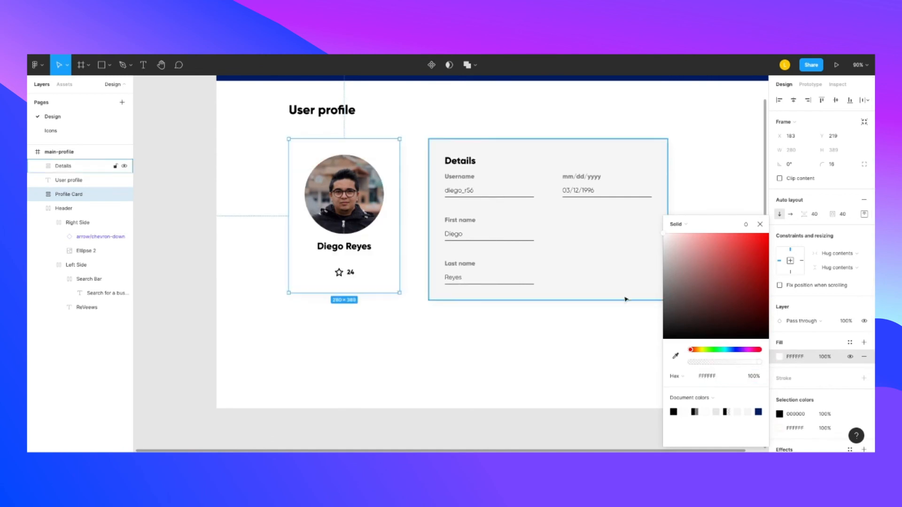
click(611, 263)
click(780, 357)
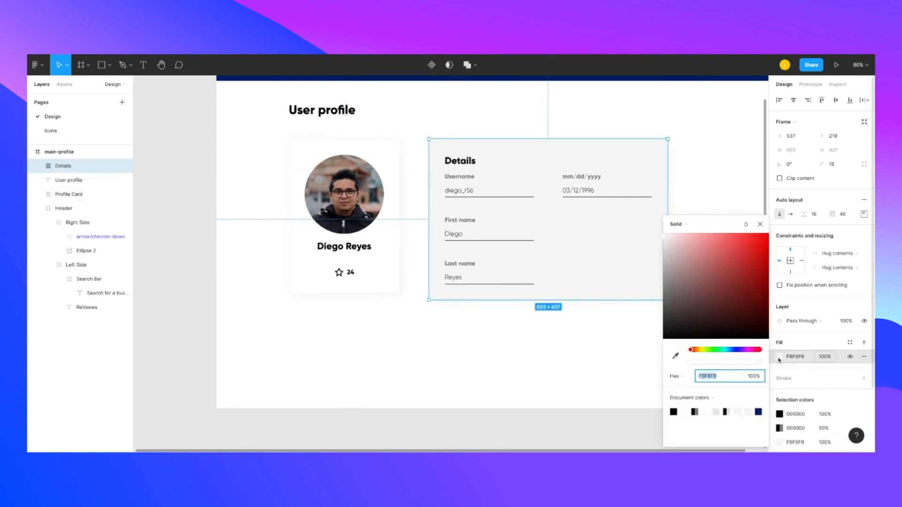
text(FFFFFF)
key(Return)
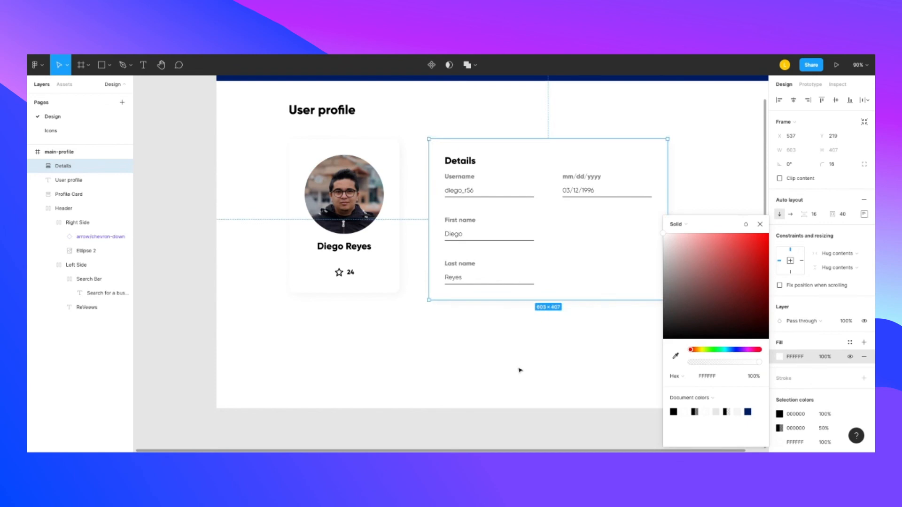
click(520, 371)
key(shift+1)
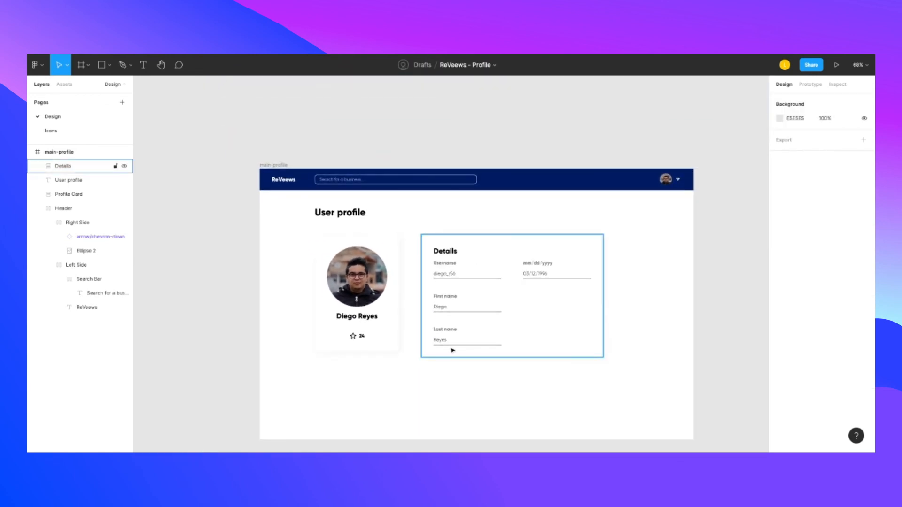
- Move the Details frame farther from the profile card, to about X 565, Y 210
click(394, 341)
click(494, 334)
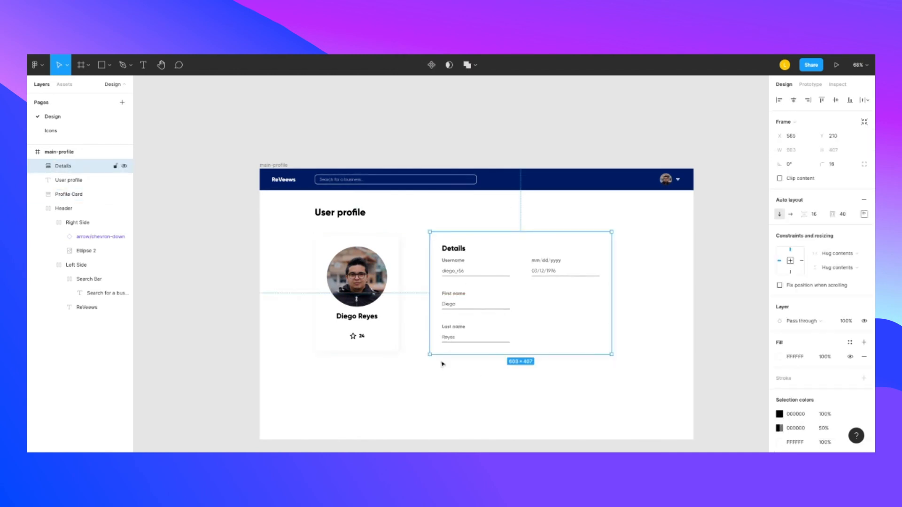
click(446, 391)
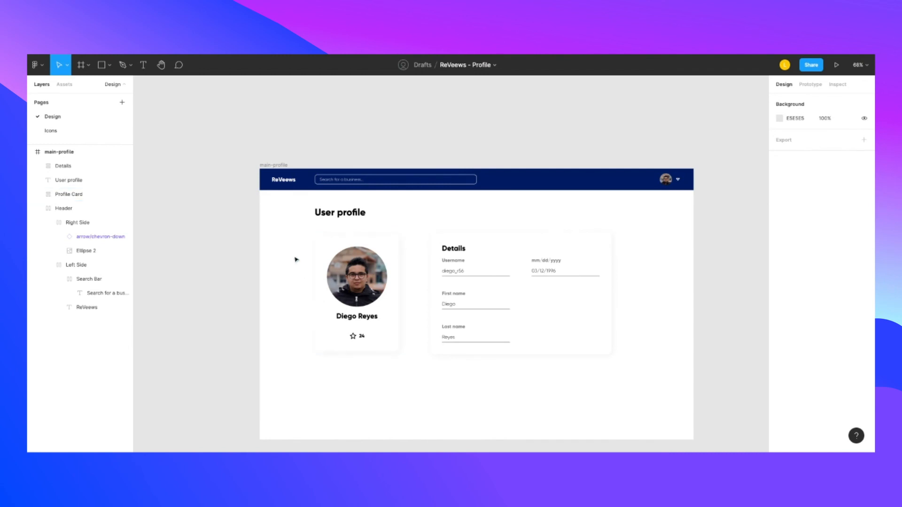
- Combine the profile card and the Details frame in a horizontal auto layout with top-left alignment
drag(318, 265, 639, 382)
key(shift+a)
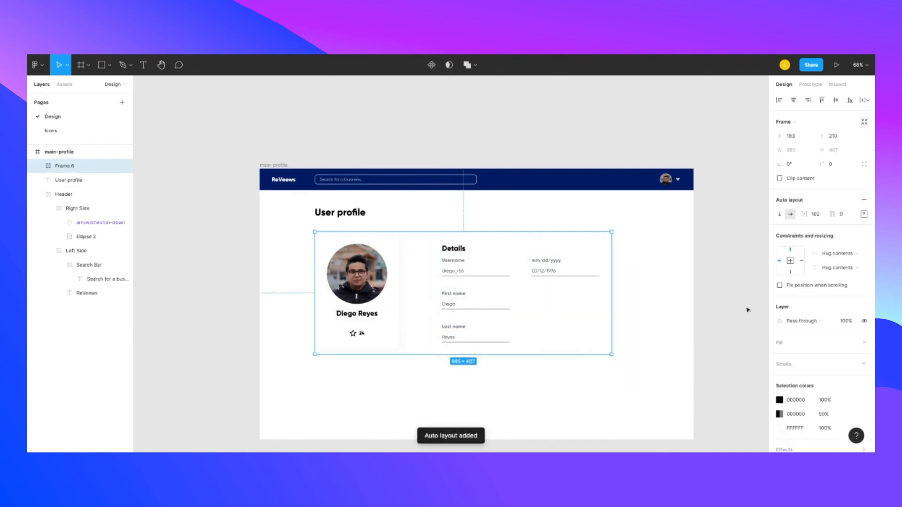
click(864, 214)
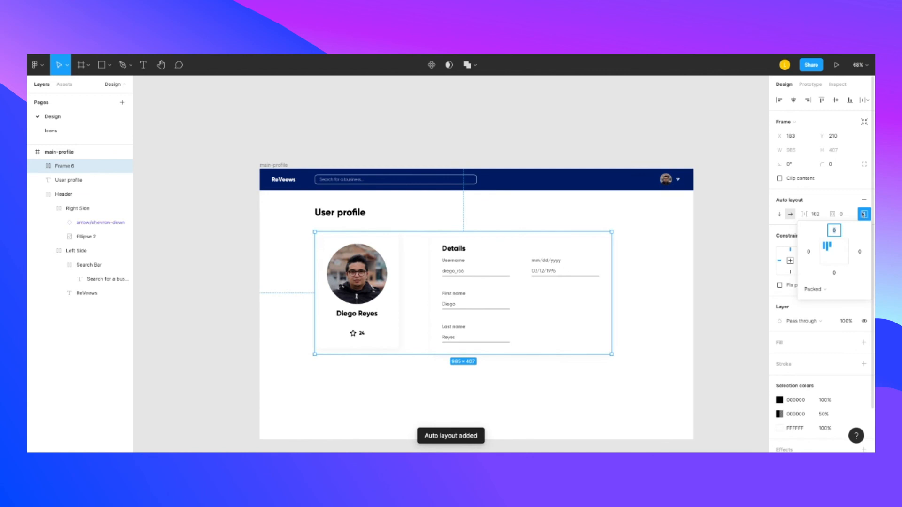
click(827, 246)
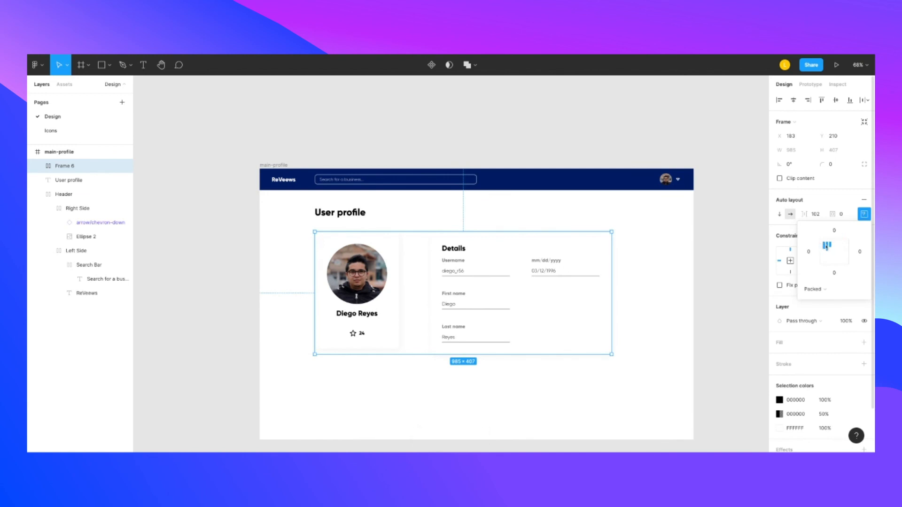
- Try an auto layout spacing of 200 between the profile card and the Details frame
click(817, 214)
text(200)
key(Return)
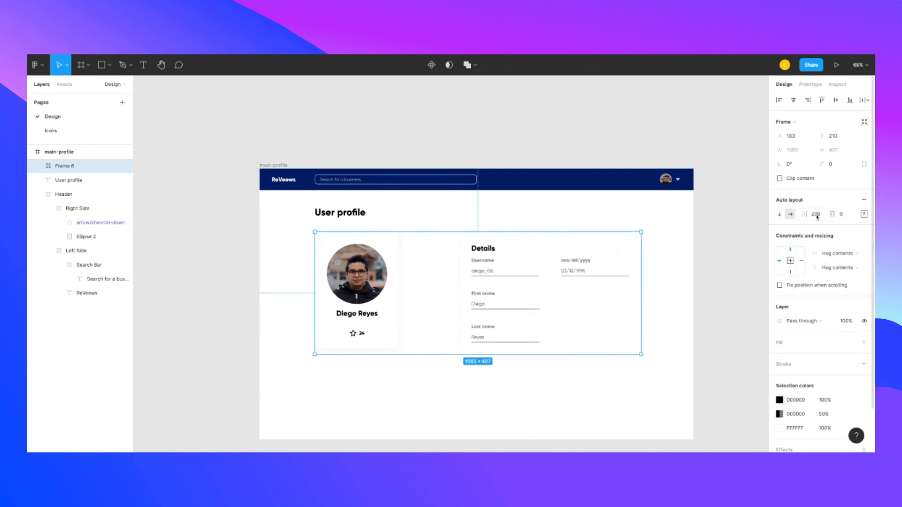
- Set the auto layout spacing between the profile card and the Details frame to 100
click(820, 217)
text(100)
key(Return)
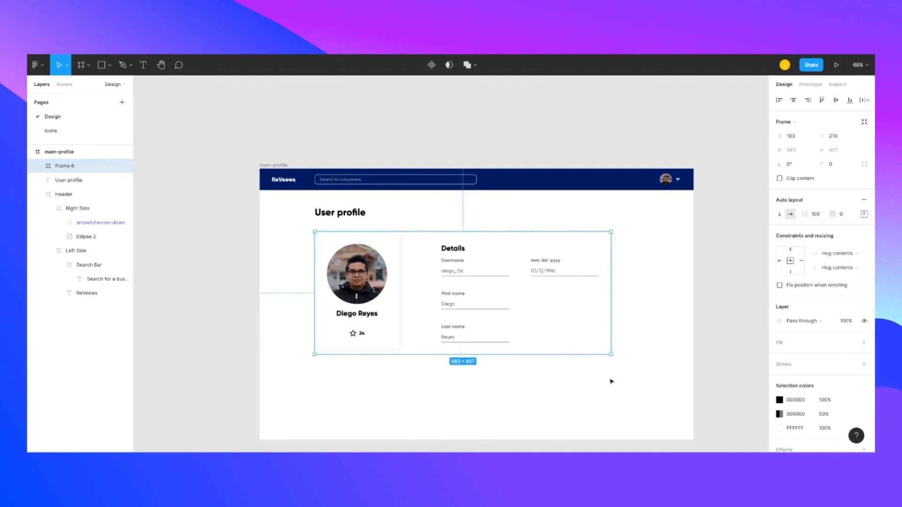
click(413, 404)
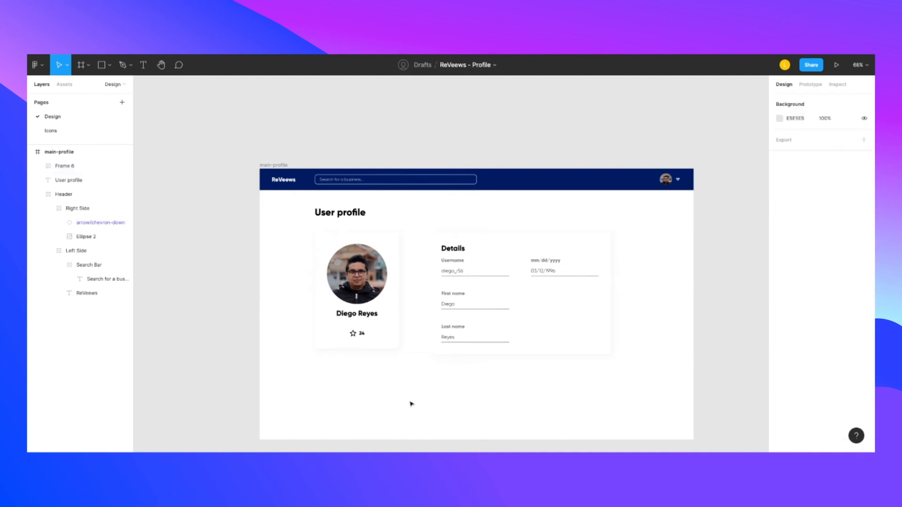
double_click(381, 335)
scroll(381, 335, down, 2)
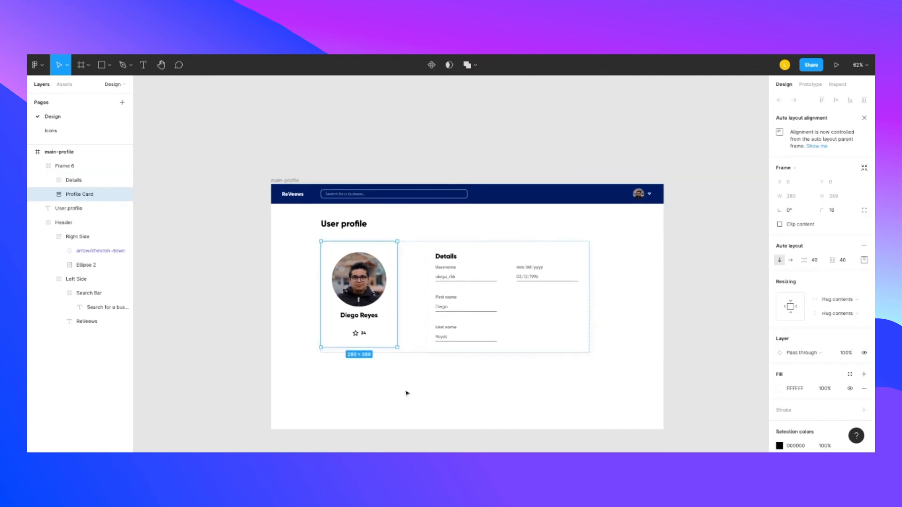
key(Escape)
click(392, 330)
click(428, 378)
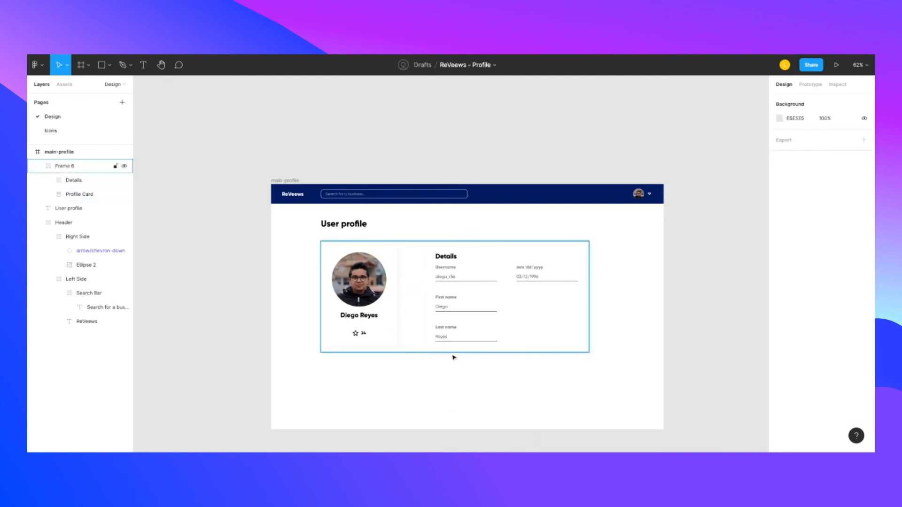
- Set the profile card's vertical resizing to Fill container so its height matches the Details card
double_click(393, 344)
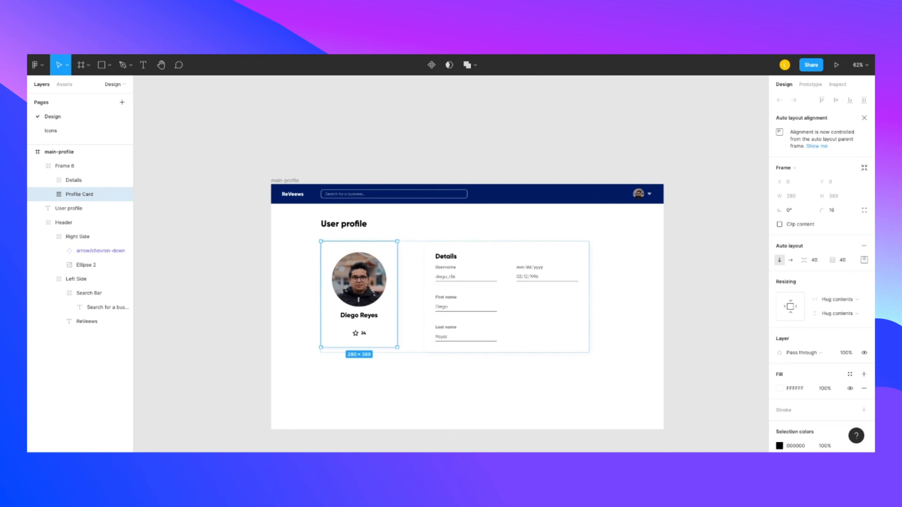
click(837, 313)
click(840, 324)
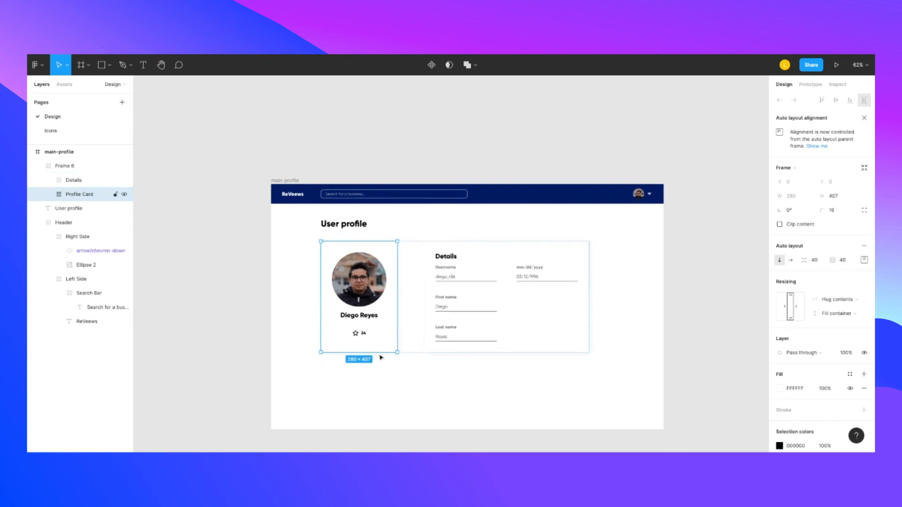
click(419, 393)
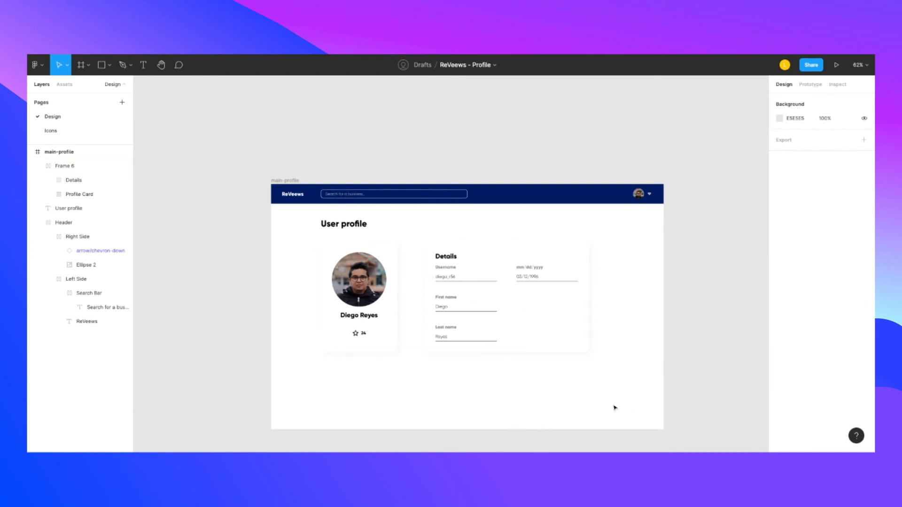
- Combine the User profile heading and the frame of cards in a vertical auto layout with a spacing of 48
click(335, 225)
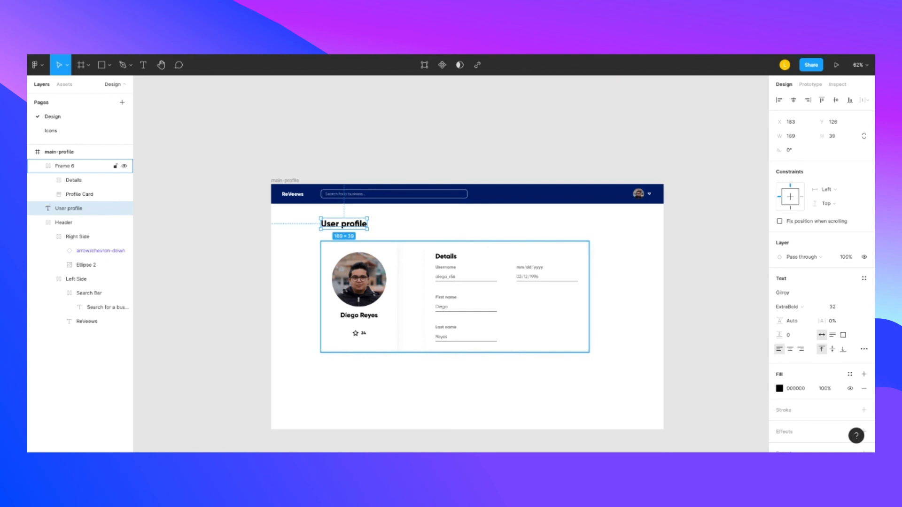
click(305, 222)
drag(303, 216, 414, 324)
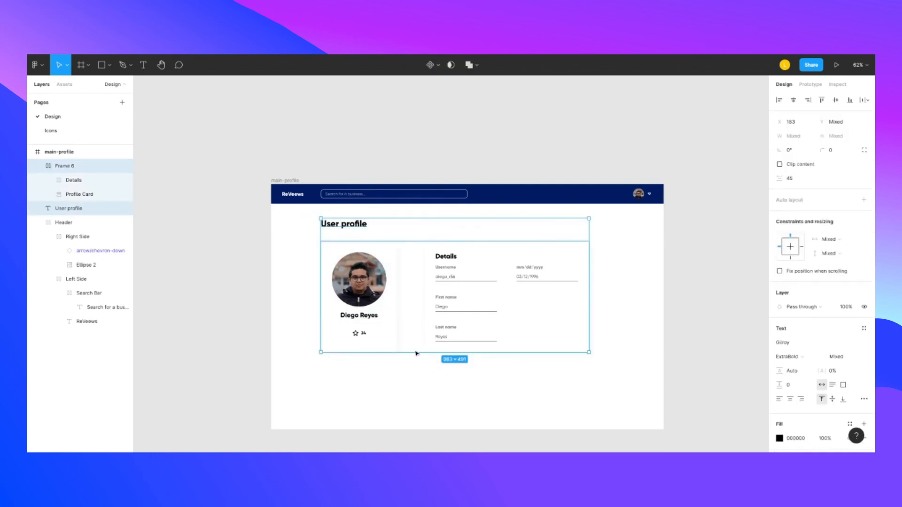
key(shift+a)
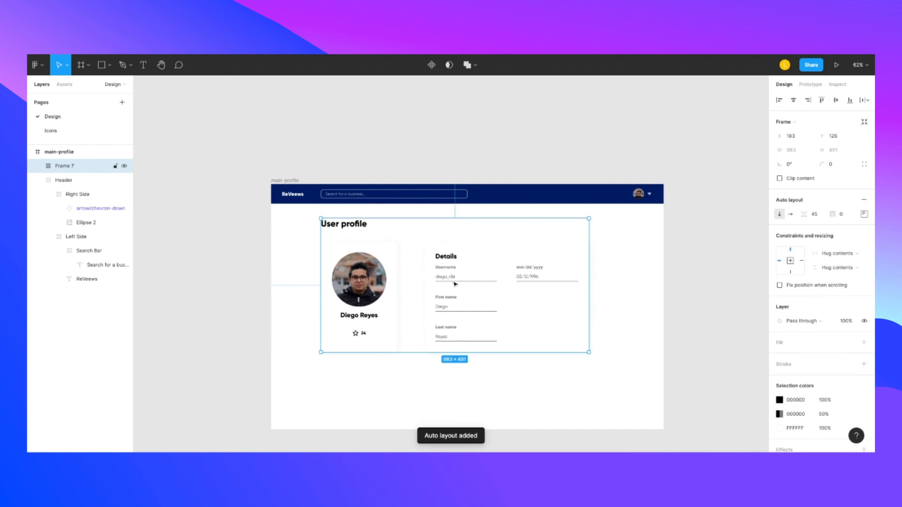
click(815, 217)
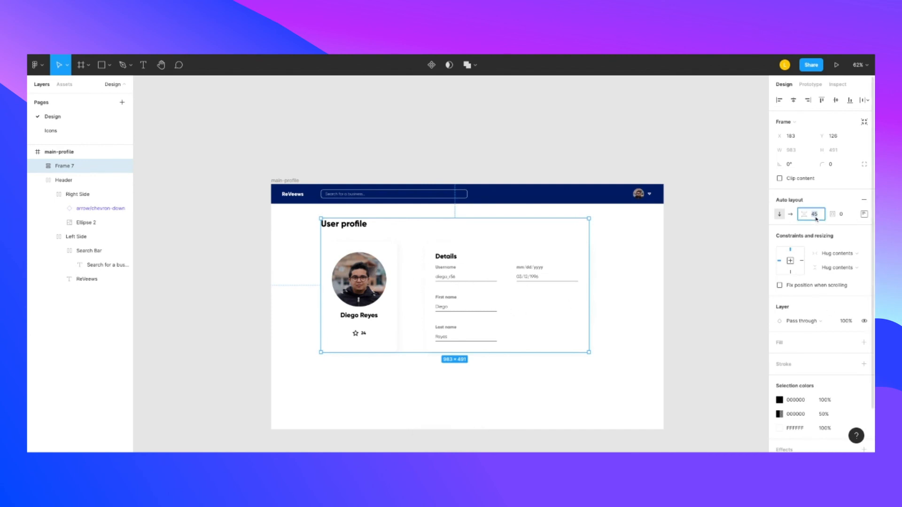
text(48)
key(Return)
- Move the frame with the heading and both cards down to Y 142, keeping X at 183
click(636, 314)
click(414, 296)
mouse_move(414, 273)
mouse_down()
mouse_move(522, 333)
mouse_move(469, 317)
mouse_move(414, 278)
mouse_up()
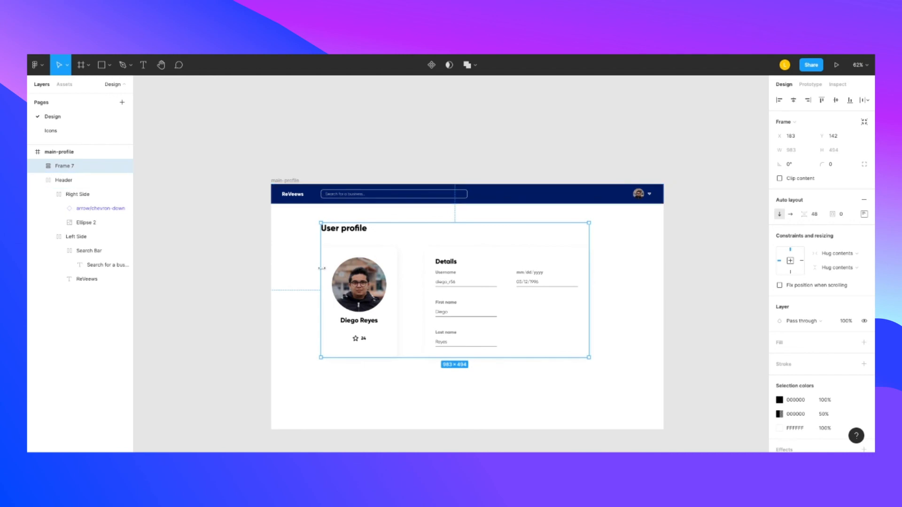
click(452, 406)
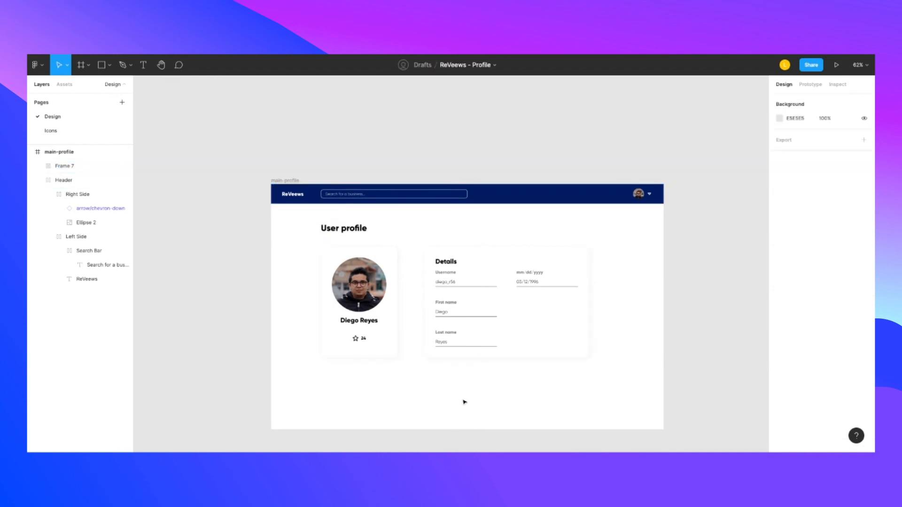